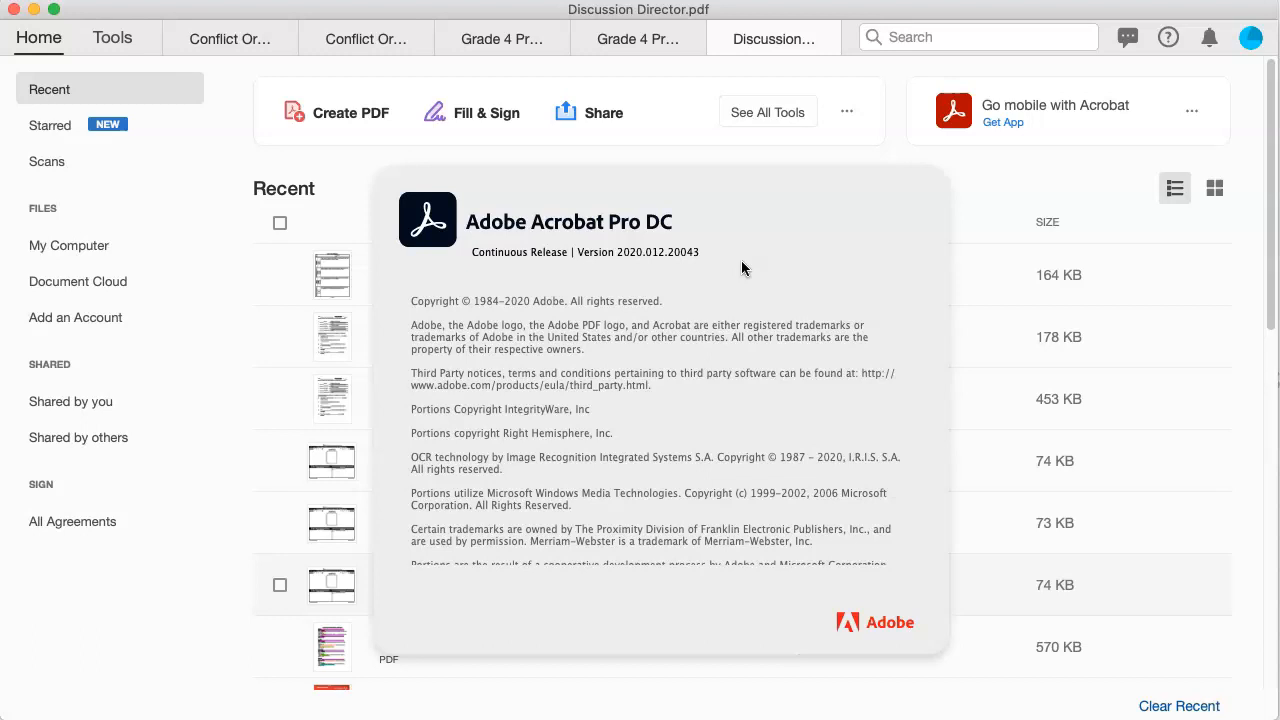
Step: Close the About Adobe Acrobat Pro DC dialog and show Conflict Organizer Original.pdf
click(712, 262)
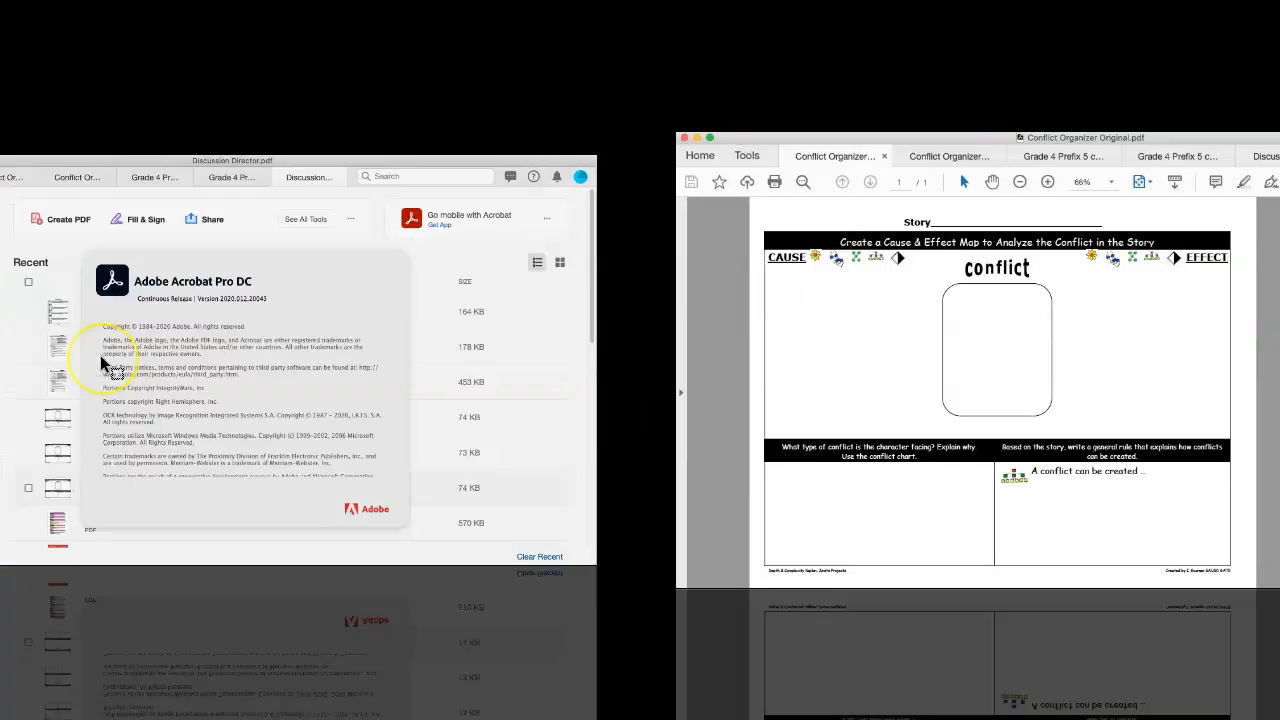
click(100, 362)
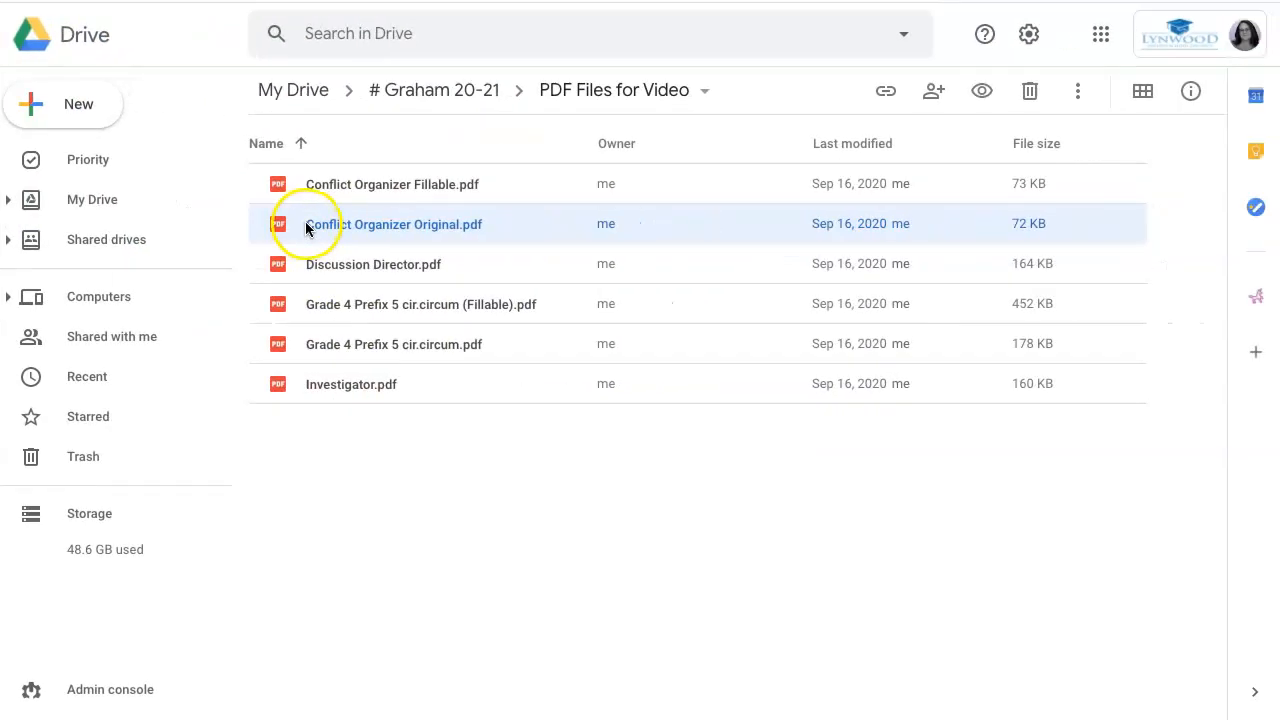
Step: Open Conflict Organizer Original.pdf in Adobe Acrobat for Google Drive and try writing in the CAUSE box
right_click(306, 229)
mouse_move(450, 219)
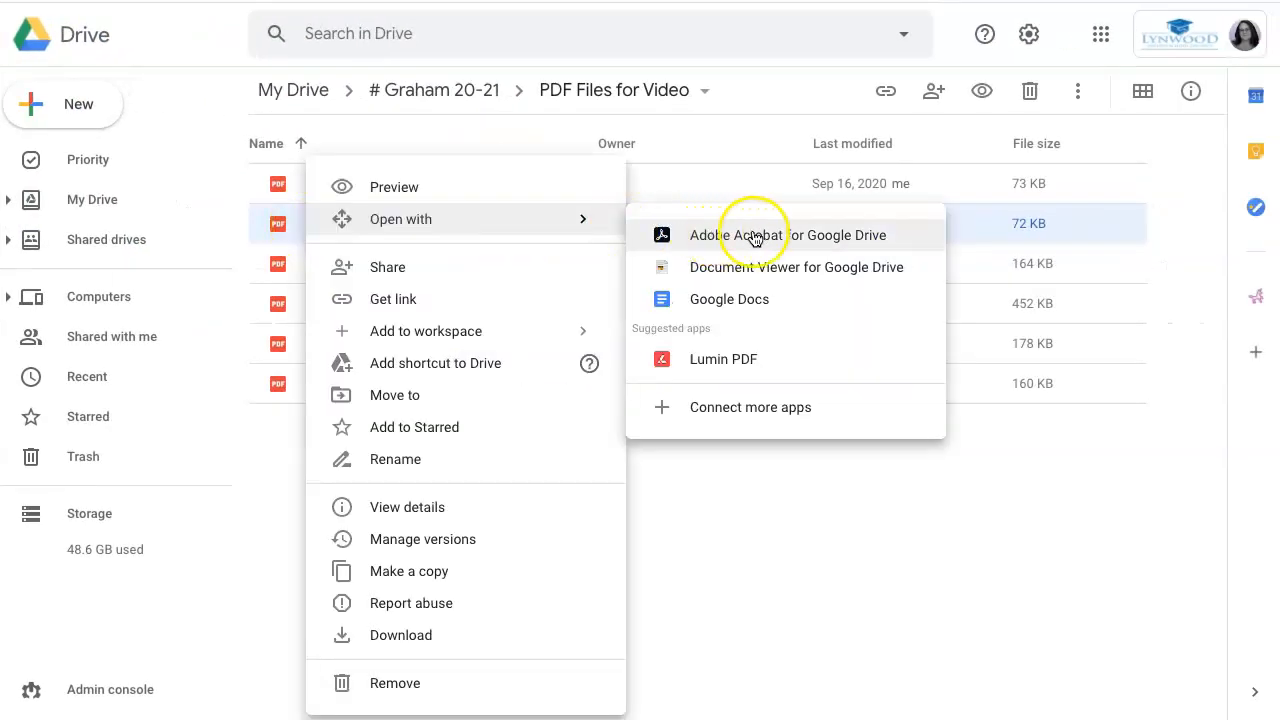
click(876, 237)
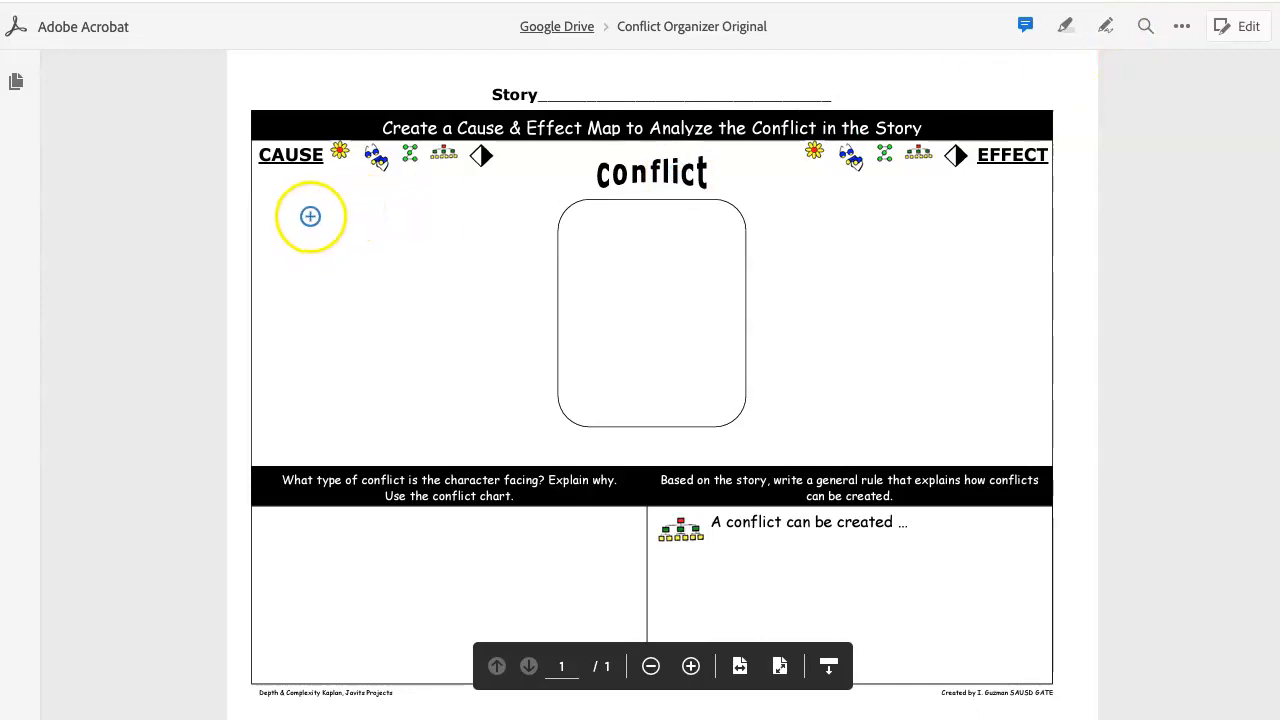
click(284, 209)
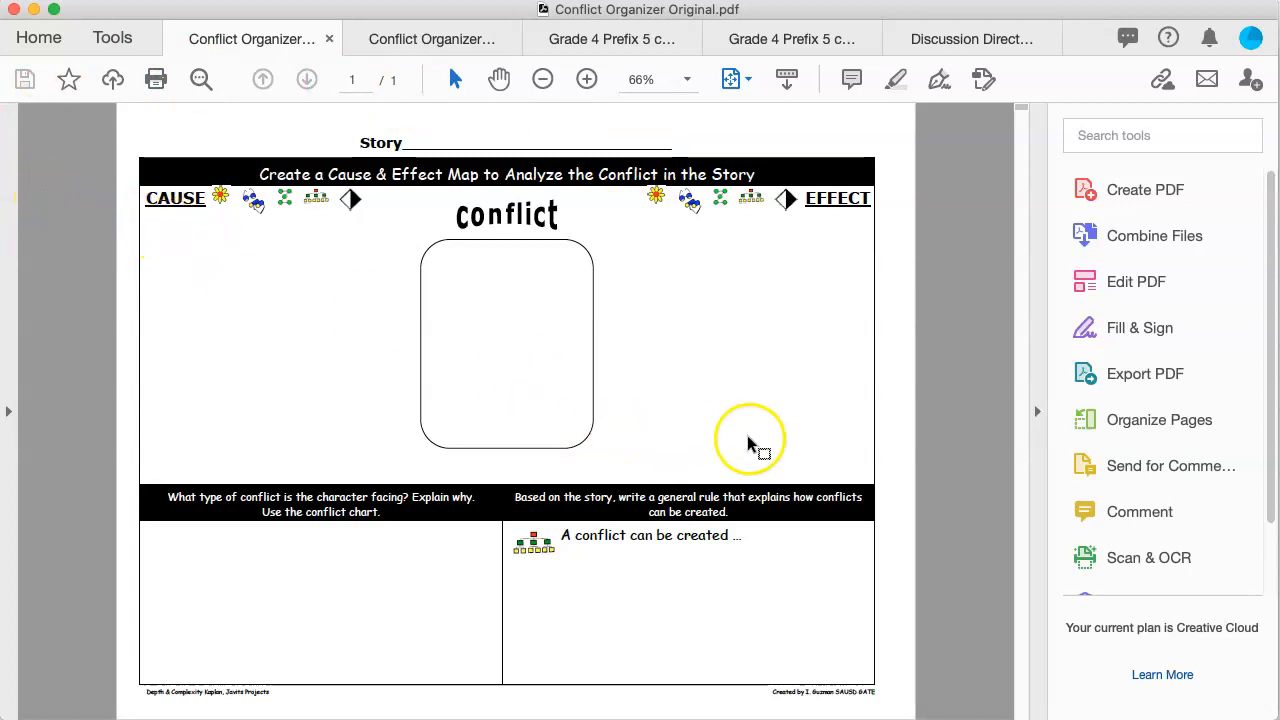
Step: Open Conflict Organizer Fillable.pdf in Adobe Acrobat for Google Drive and click into its CAUSE field
click(394, 39)
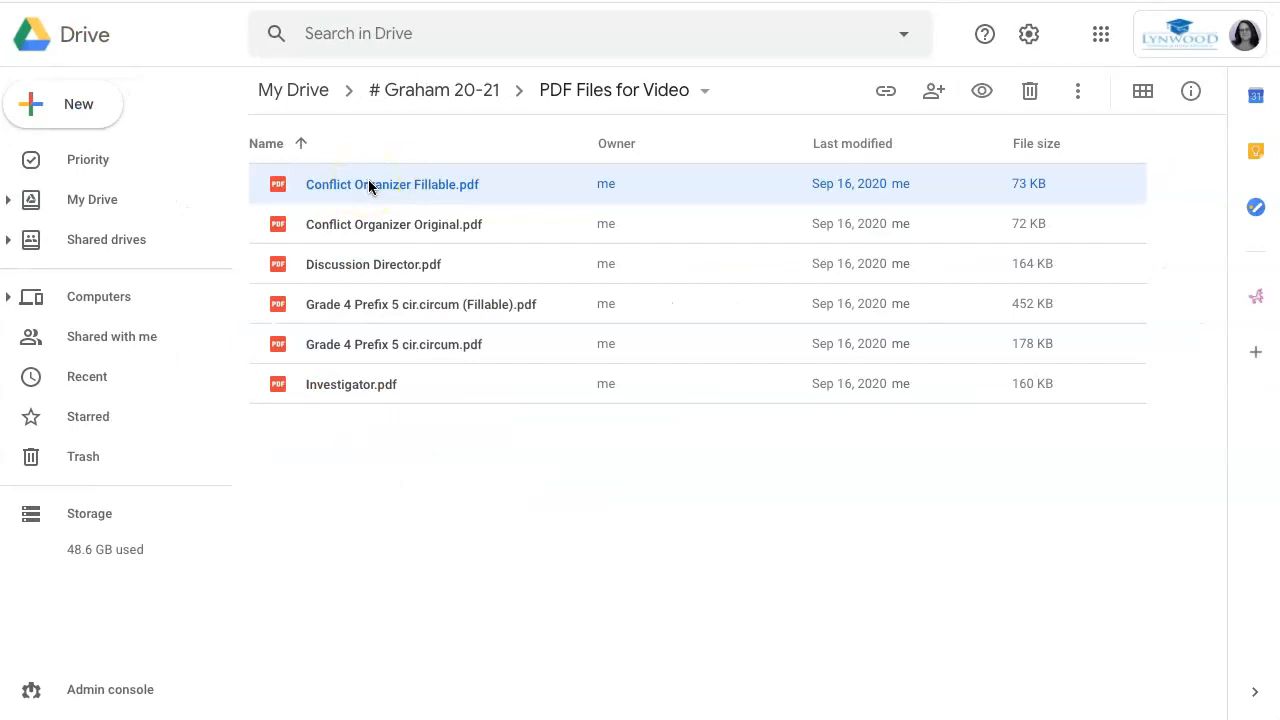
right_click(369, 179)
mouse_move(500, 219)
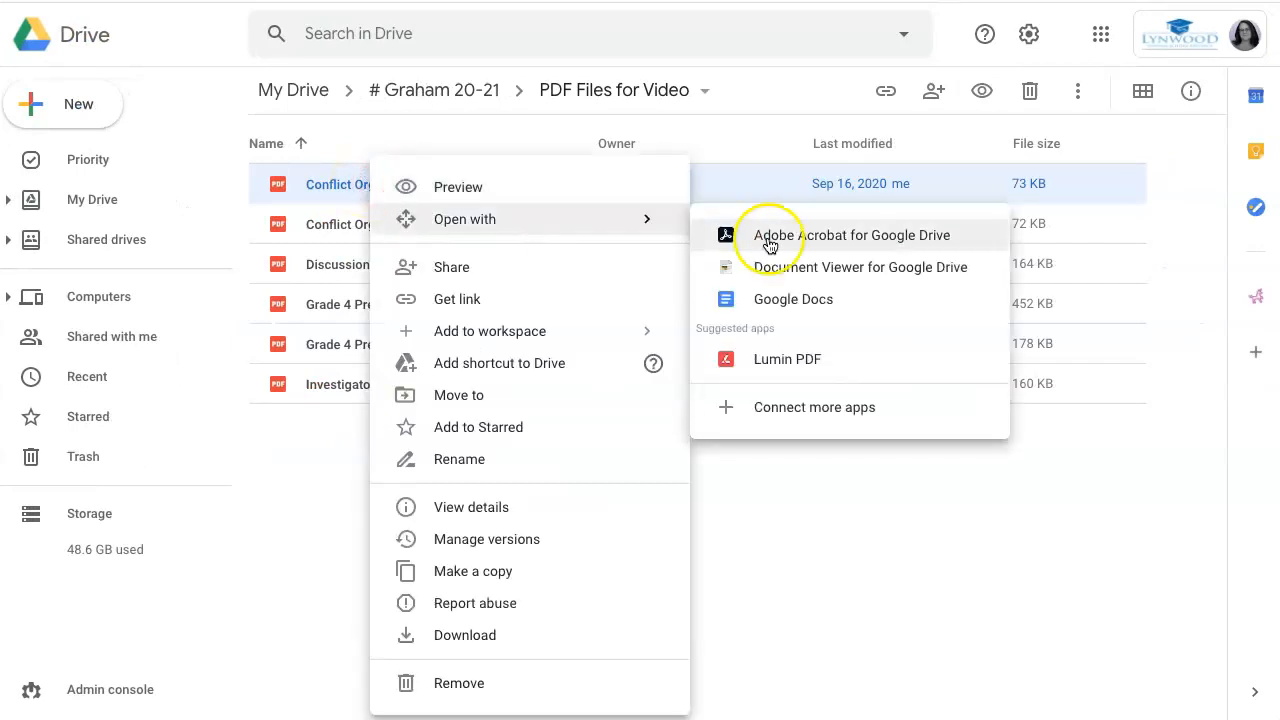
click(772, 240)
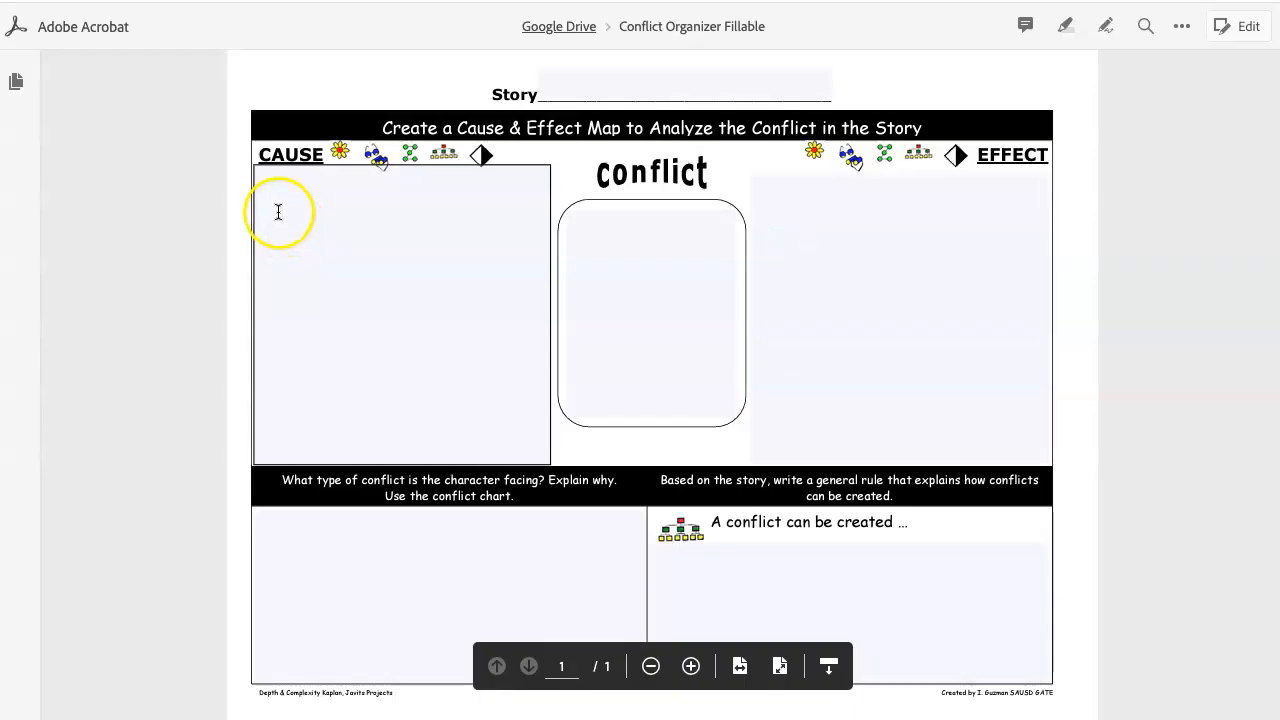
click(279, 194)
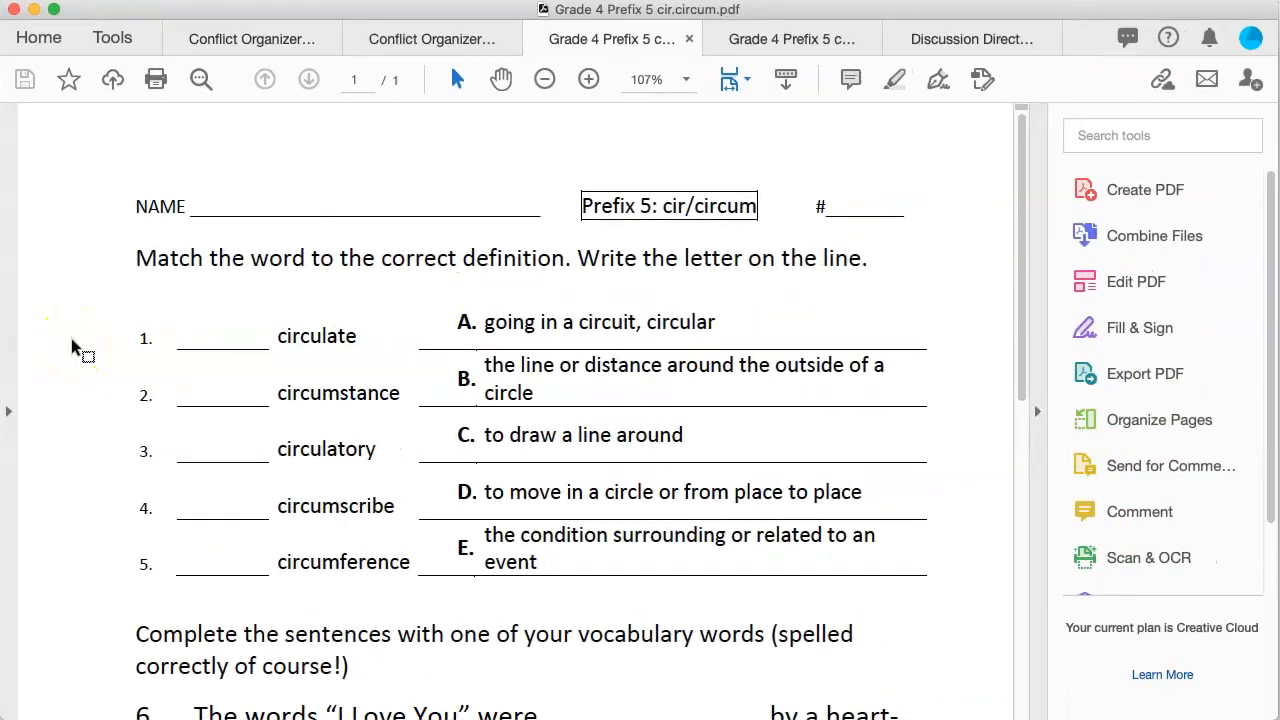
Step: Look over the plain Grade 4 Prefix 5 worksheet, then switch to its fillable version
scroll(71, 338, down, 10)
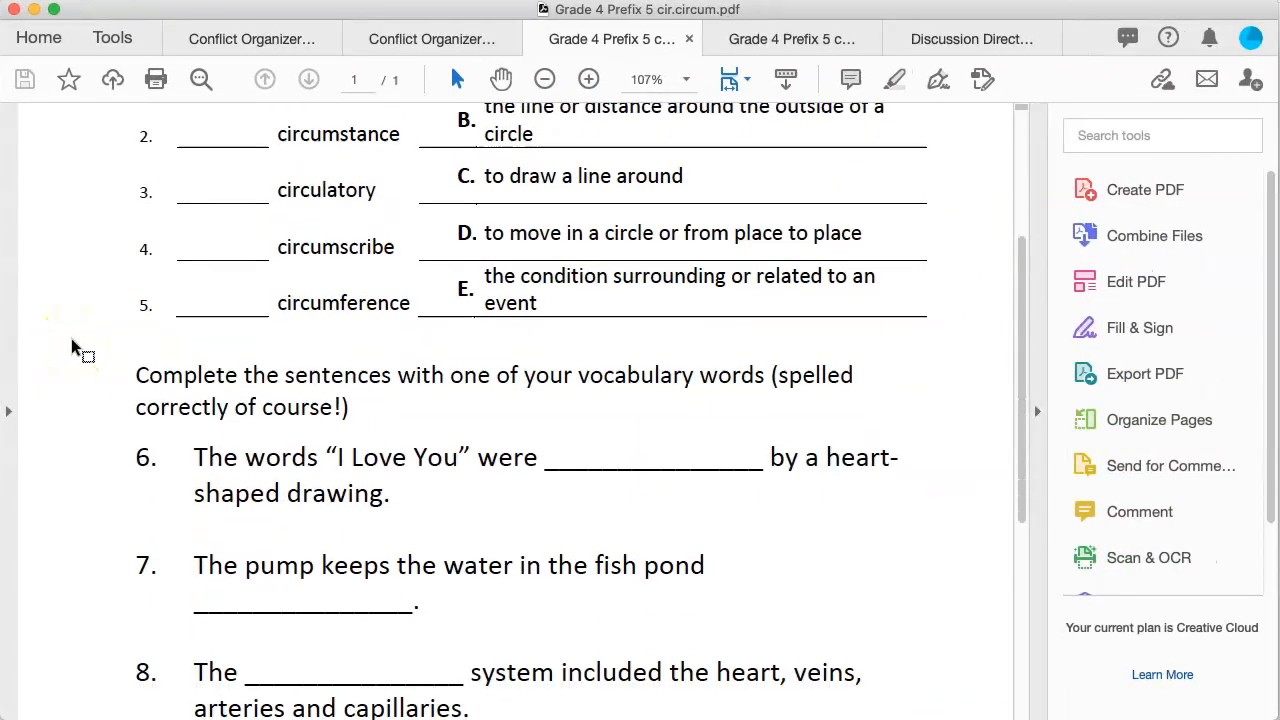
scroll(71, 340, up, 10)
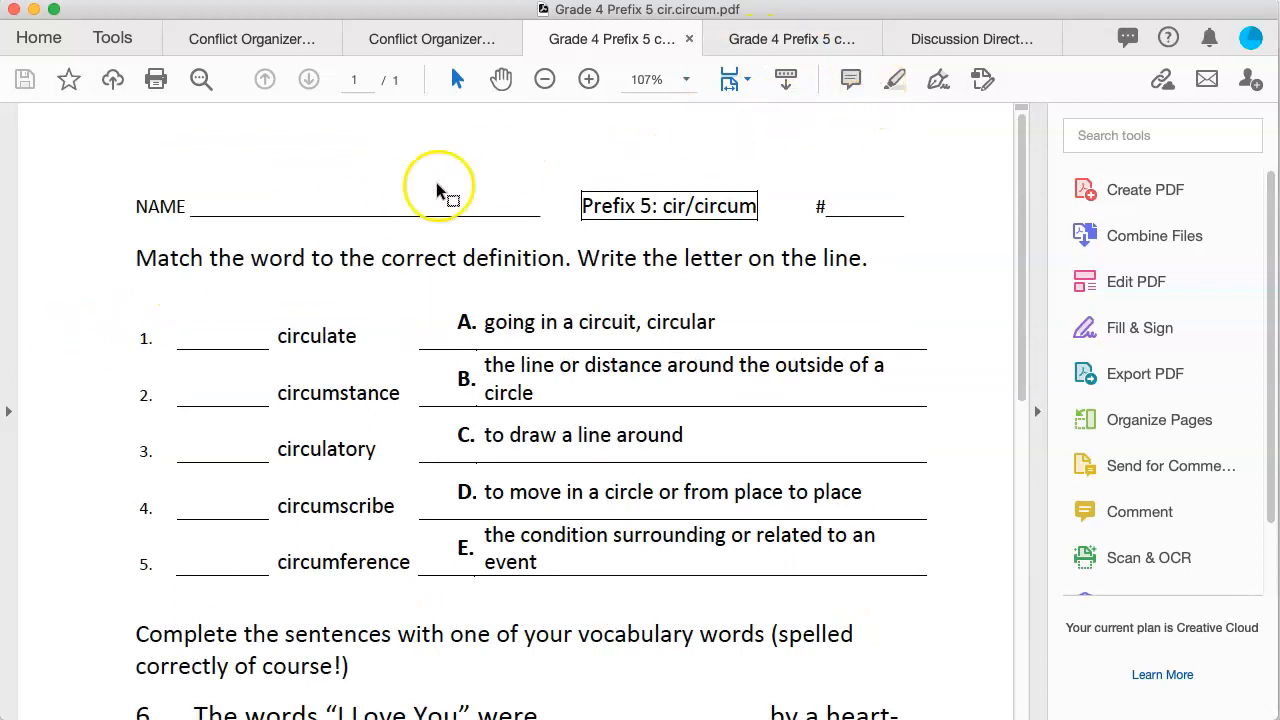
scroll(691, 586, down, 6)
scroll(694, 586, up, 6)
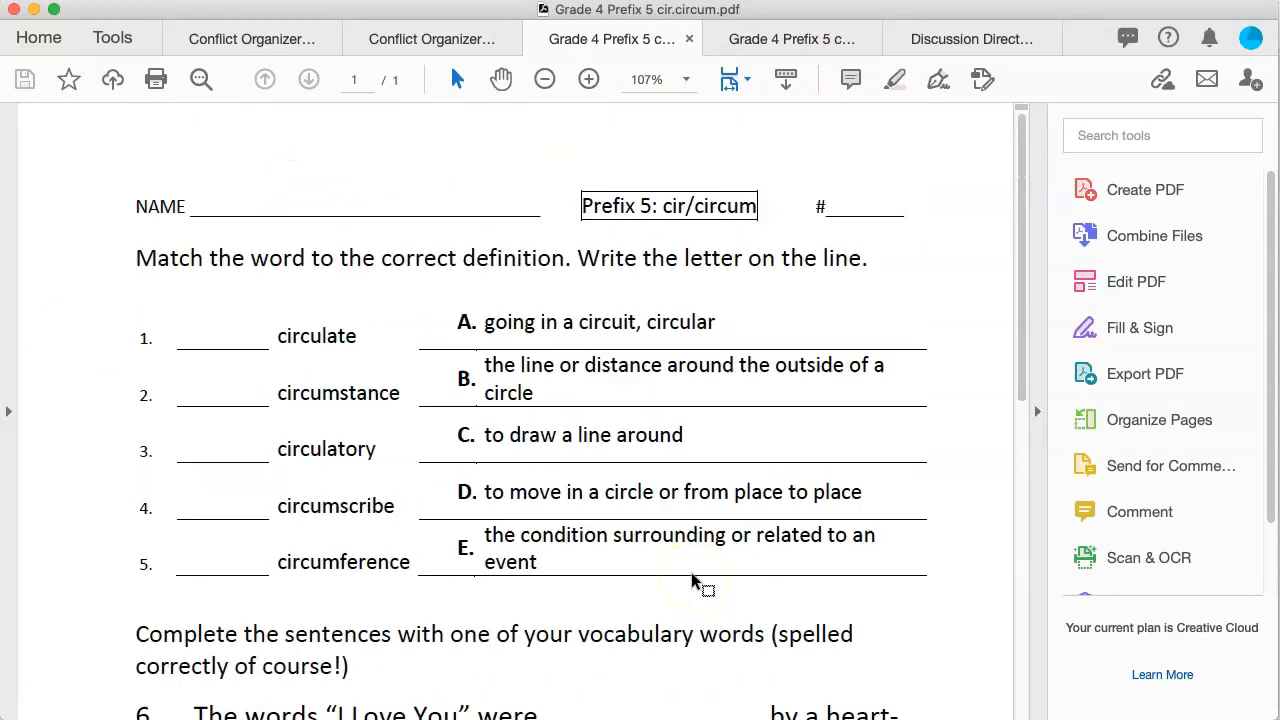
click(831, 34)
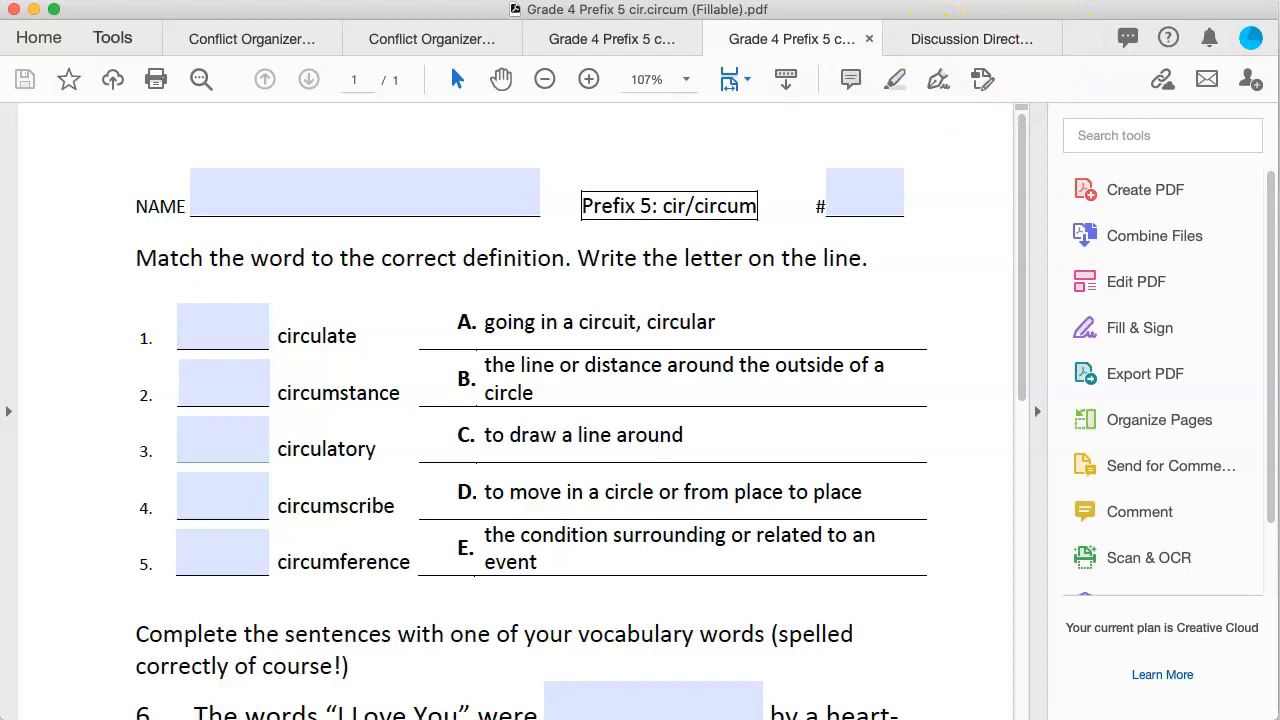
click(160, 132)
Step: Bring up the Discussion Director worksheet and look it over
click(940, 40)
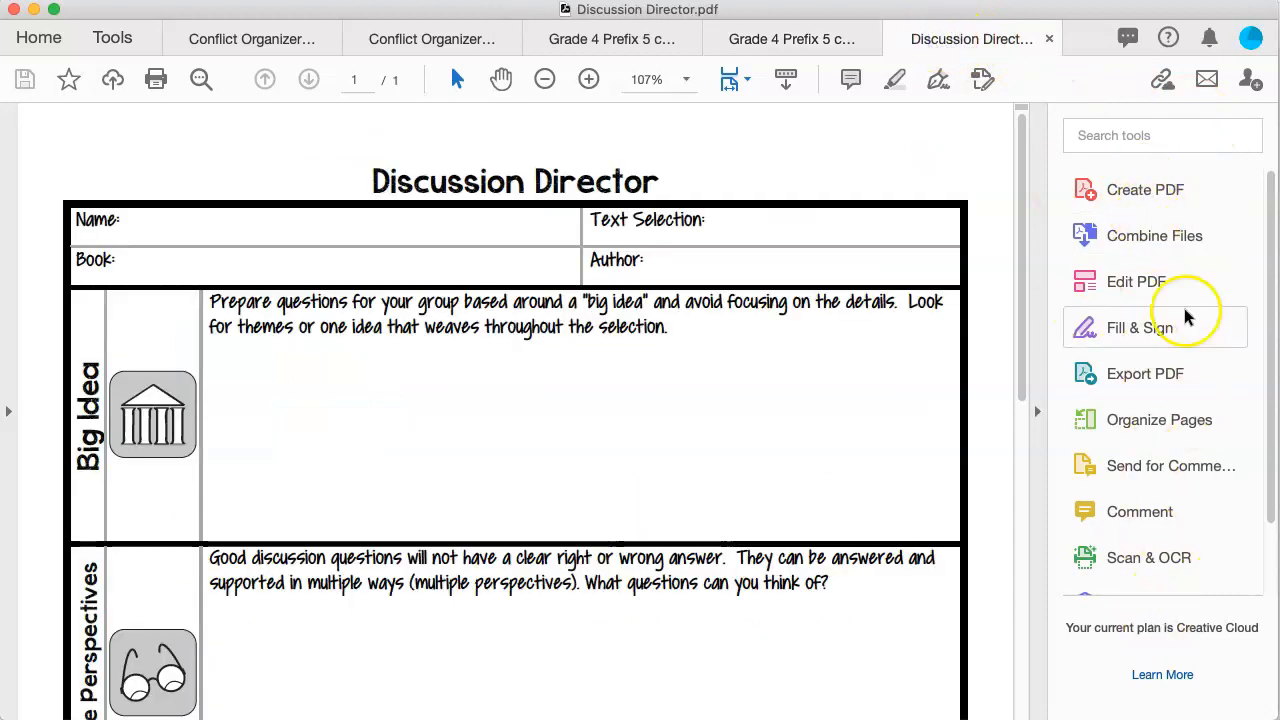
scroll(1180, 290, down, 3)
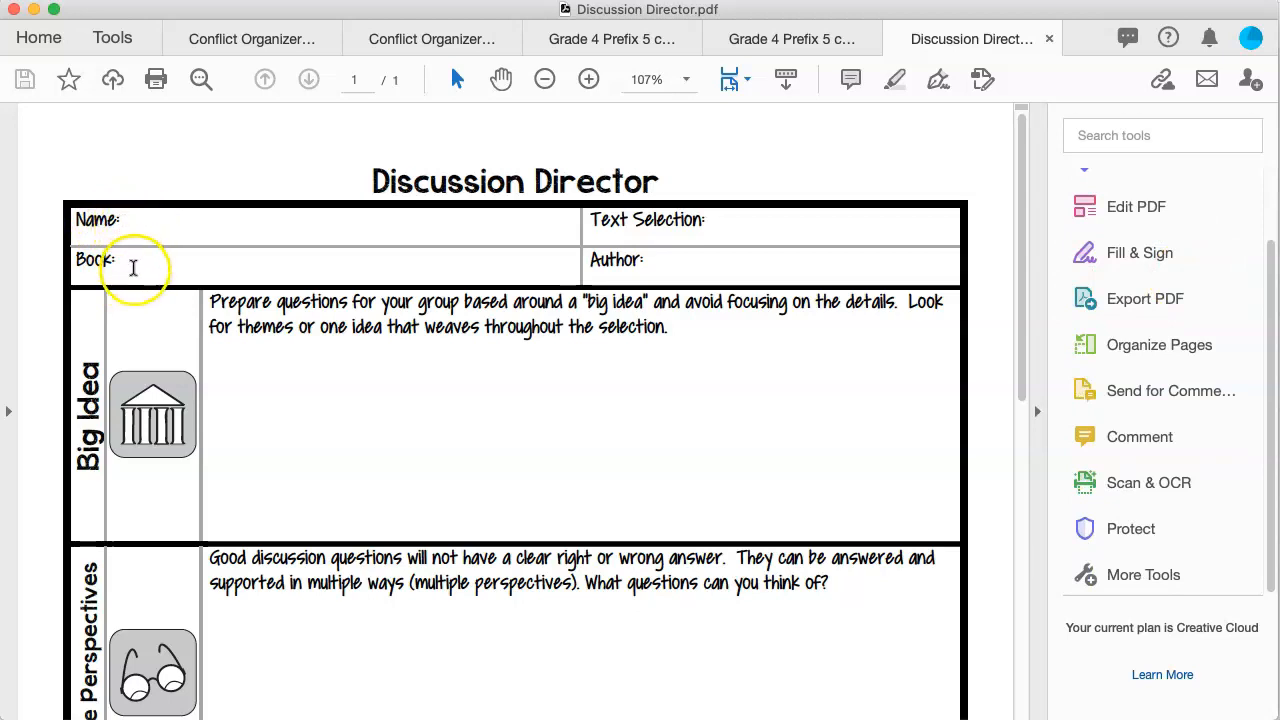
scroll(1157, 434, up, 2)
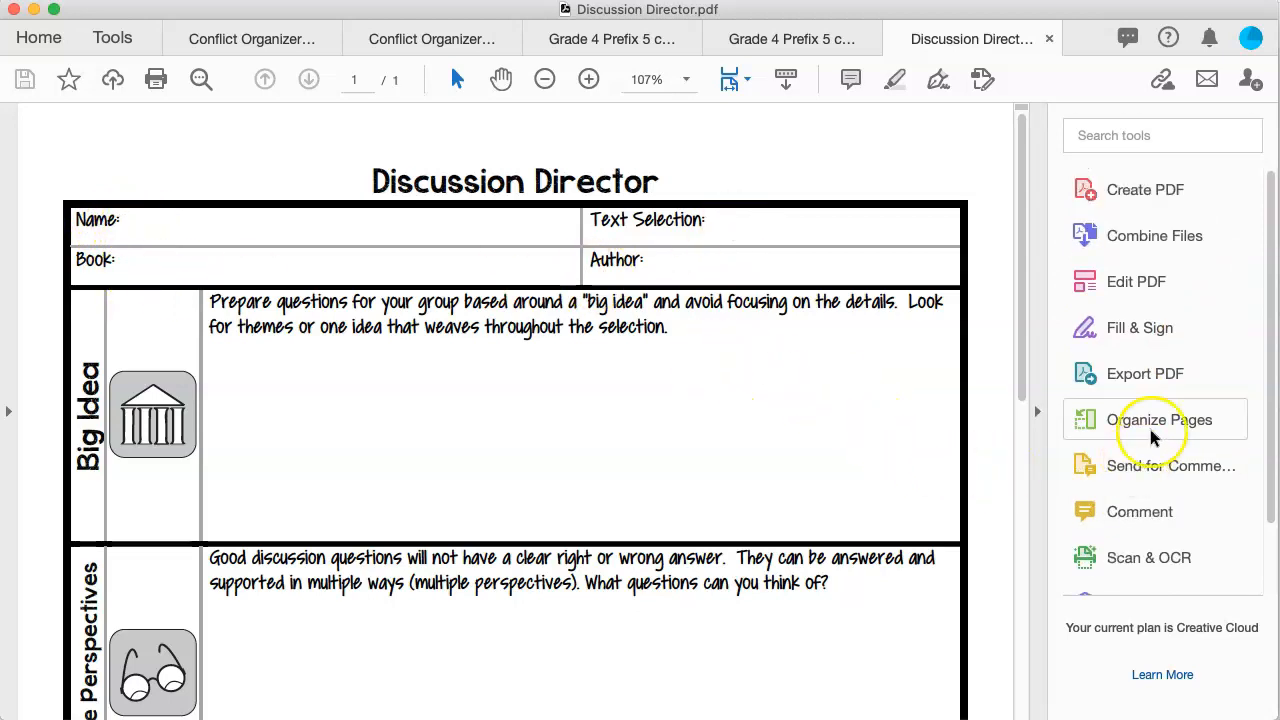
scroll(1192, 575, down, 2)
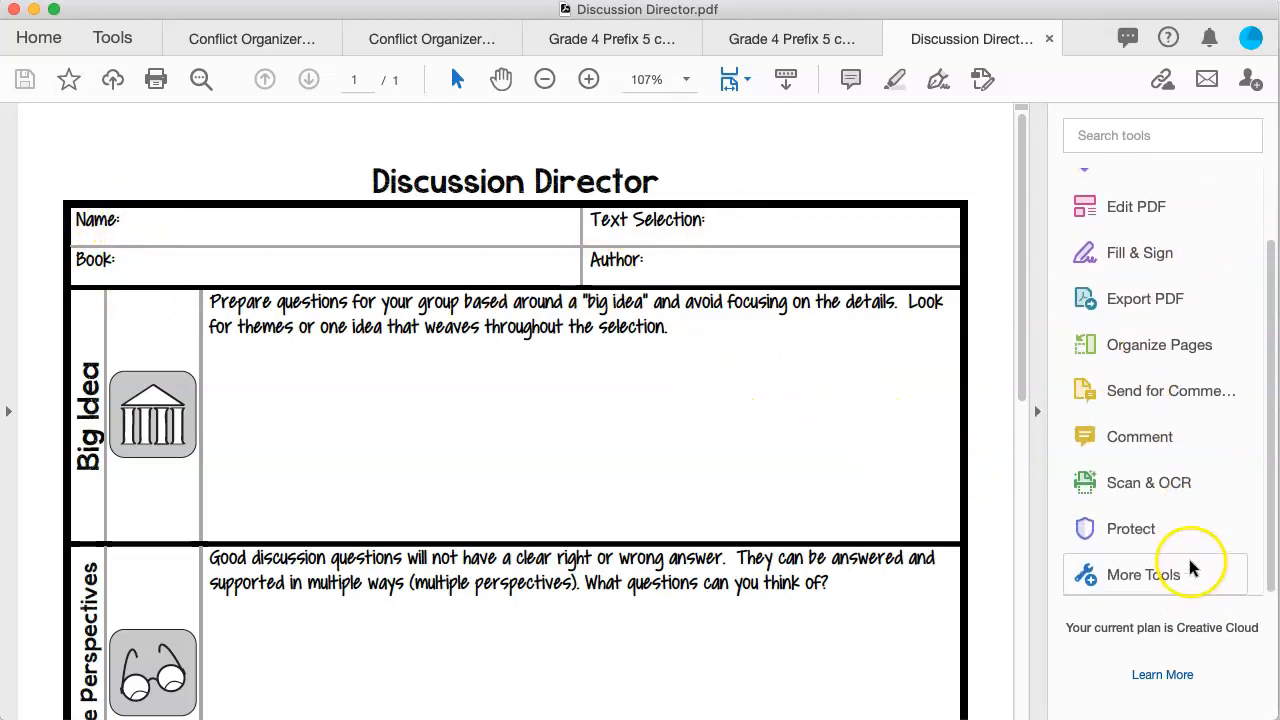
Step: Launch Prepare Form from the full More Tools list
click(1140, 576)
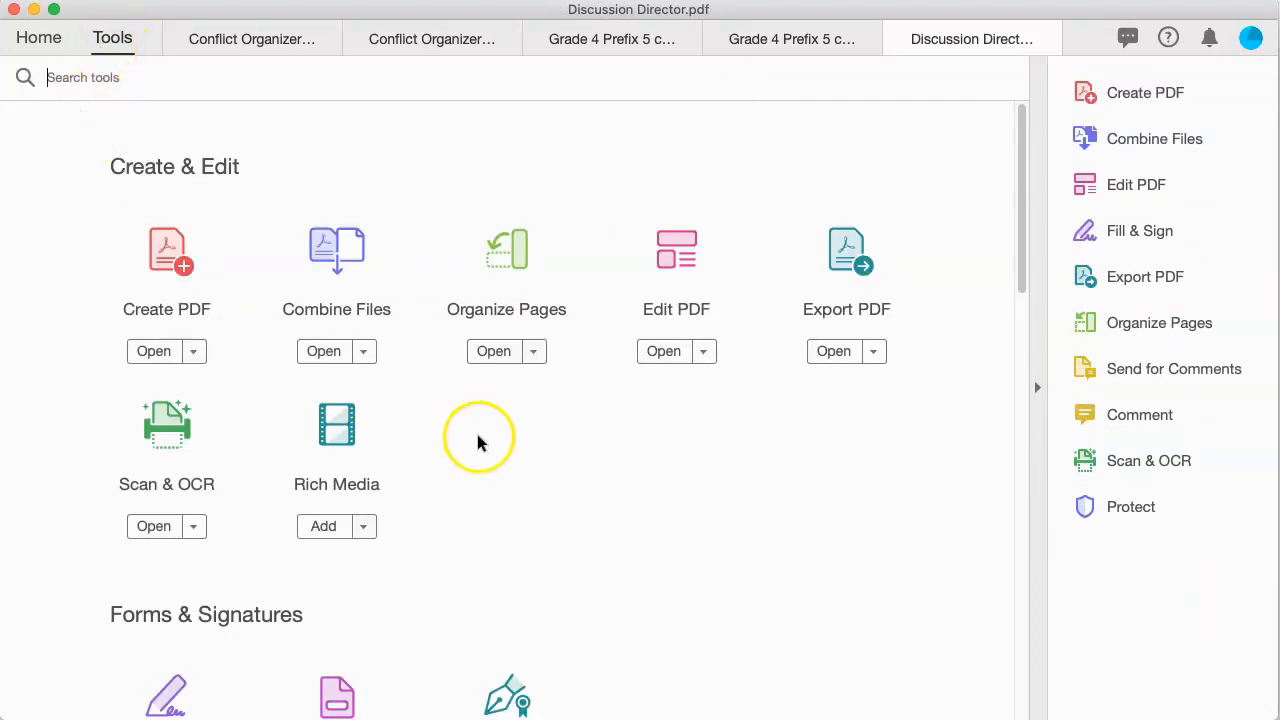
scroll(497, 446, down, 5)
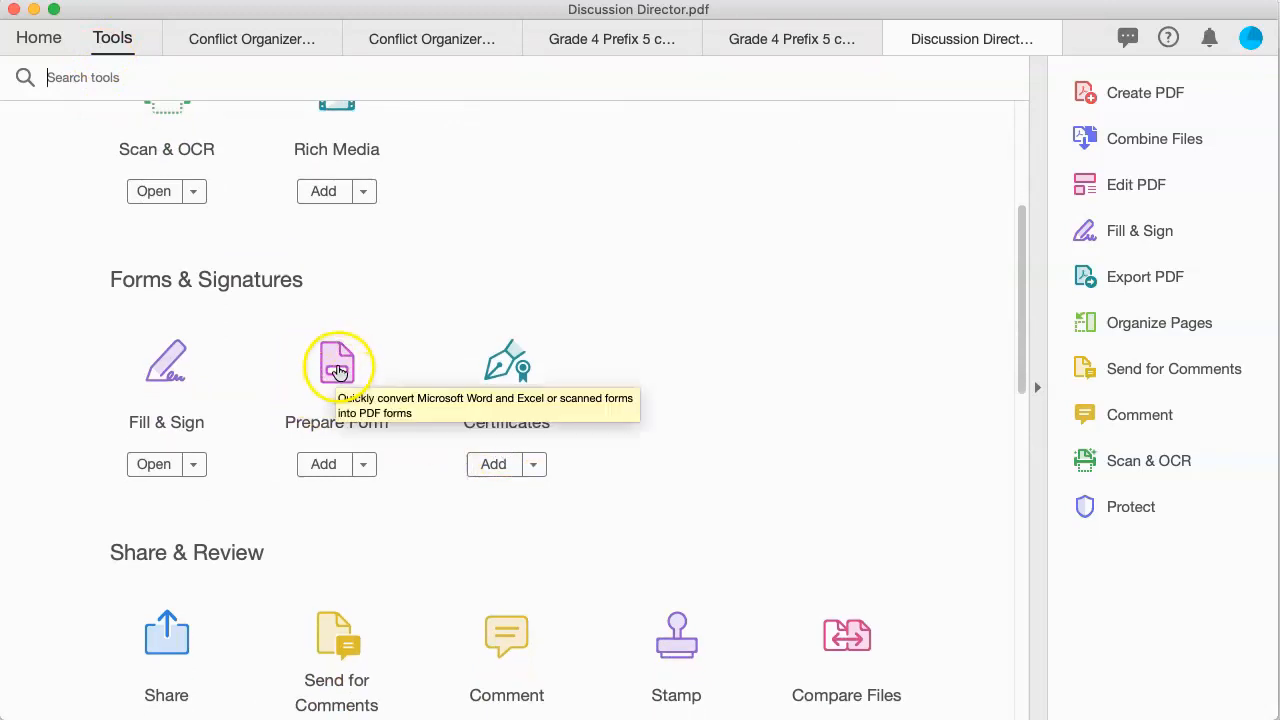
click(337, 365)
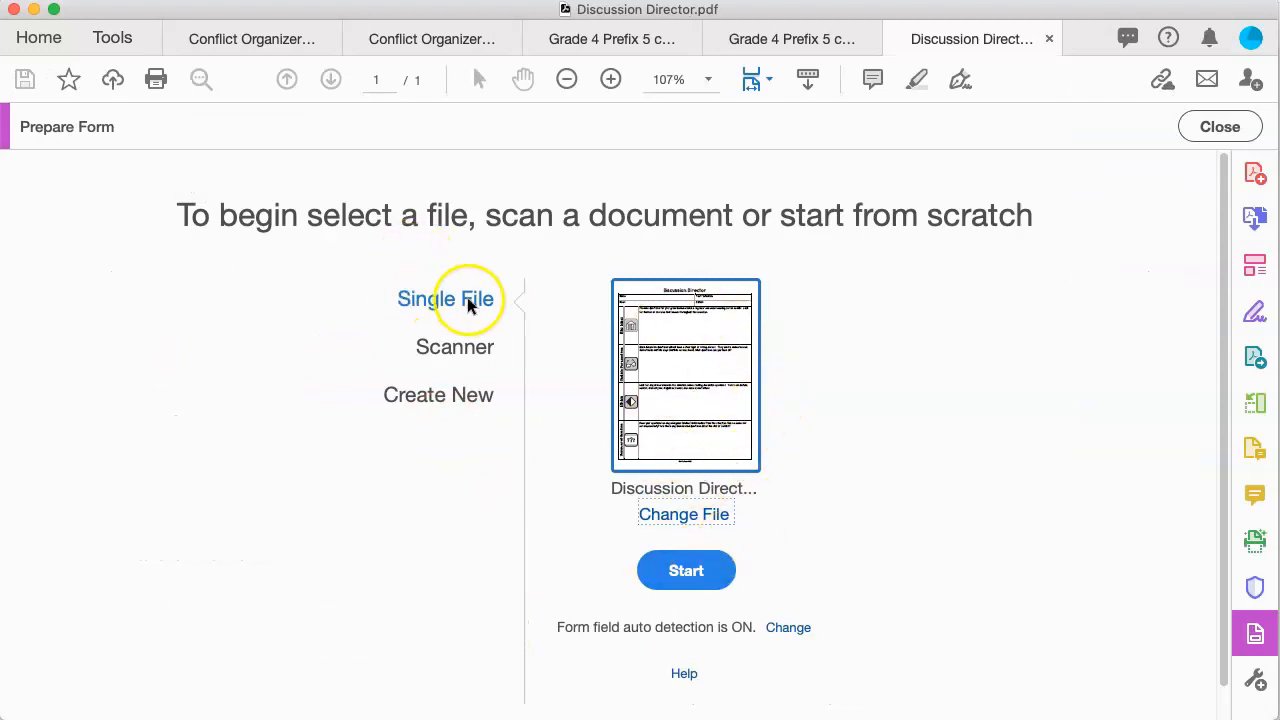
Step: Start Prepare Form on Discussion Director as a single file, auto-detecting form fields
scroll(644, 462, down, 1)
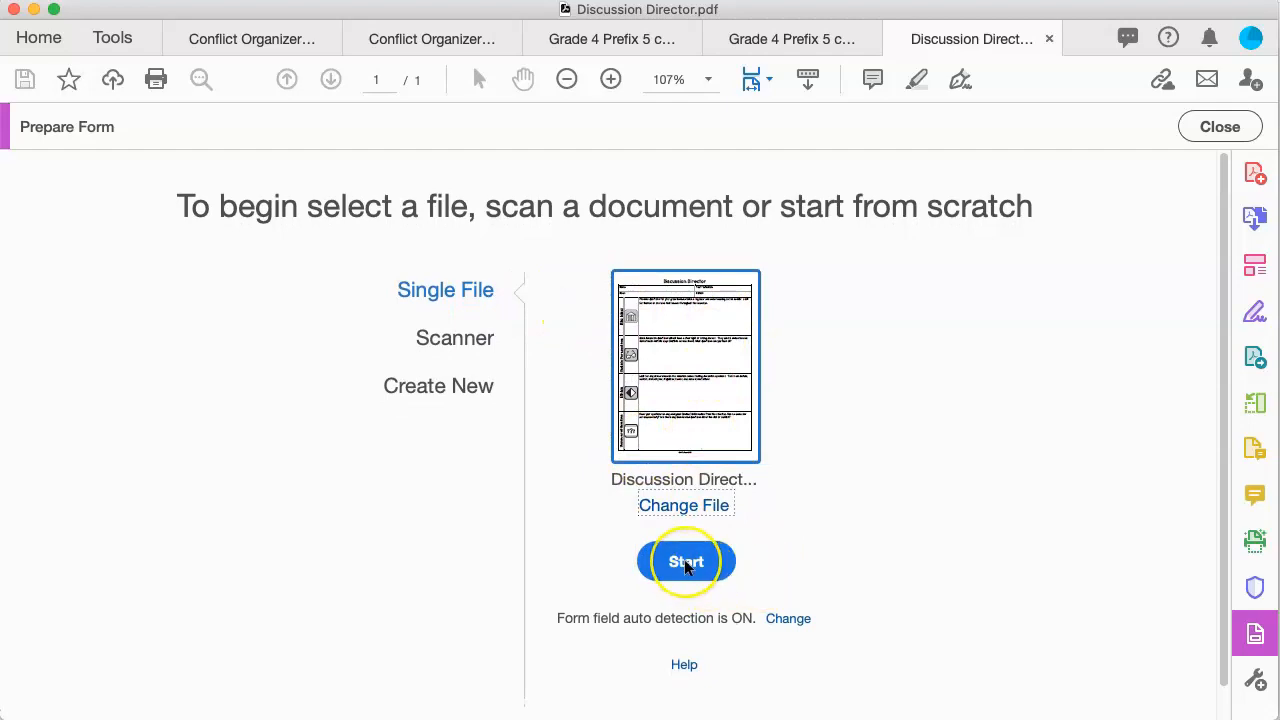
click(686, 563)
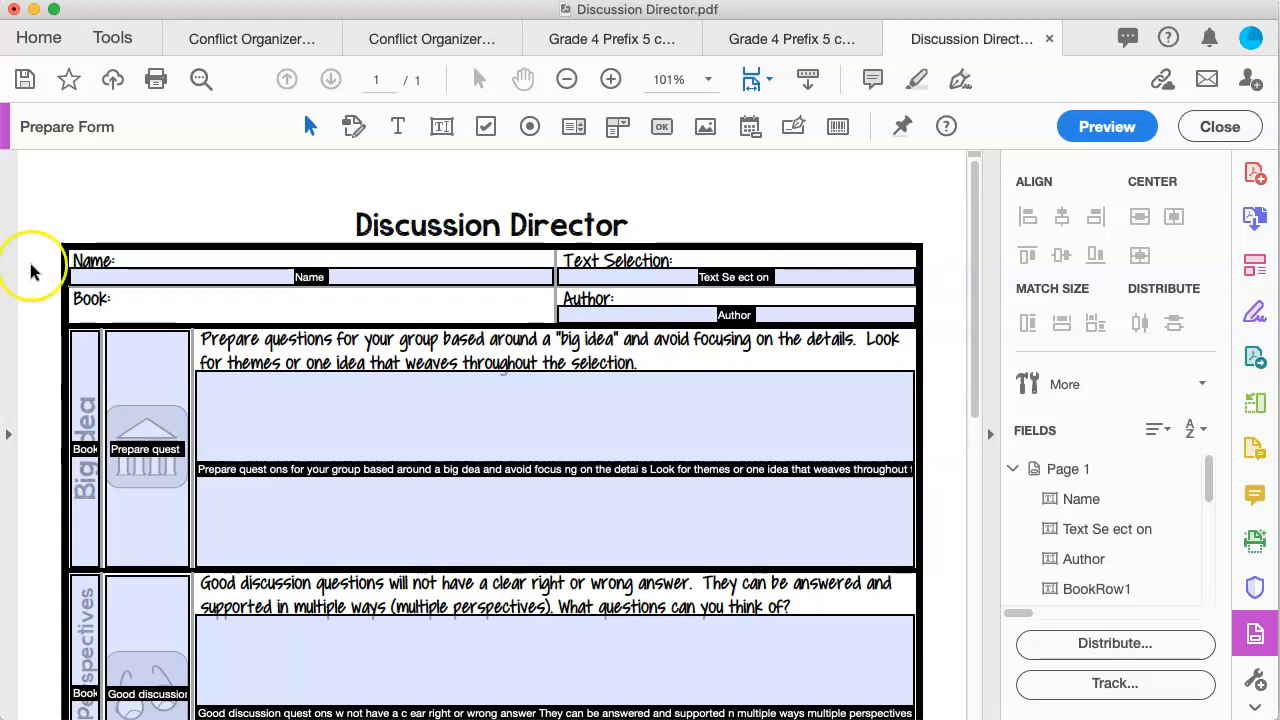
Step: Delete the BookRow1 field and the stray field over the Big Idea icon
scroll(32, 280, down, 4)
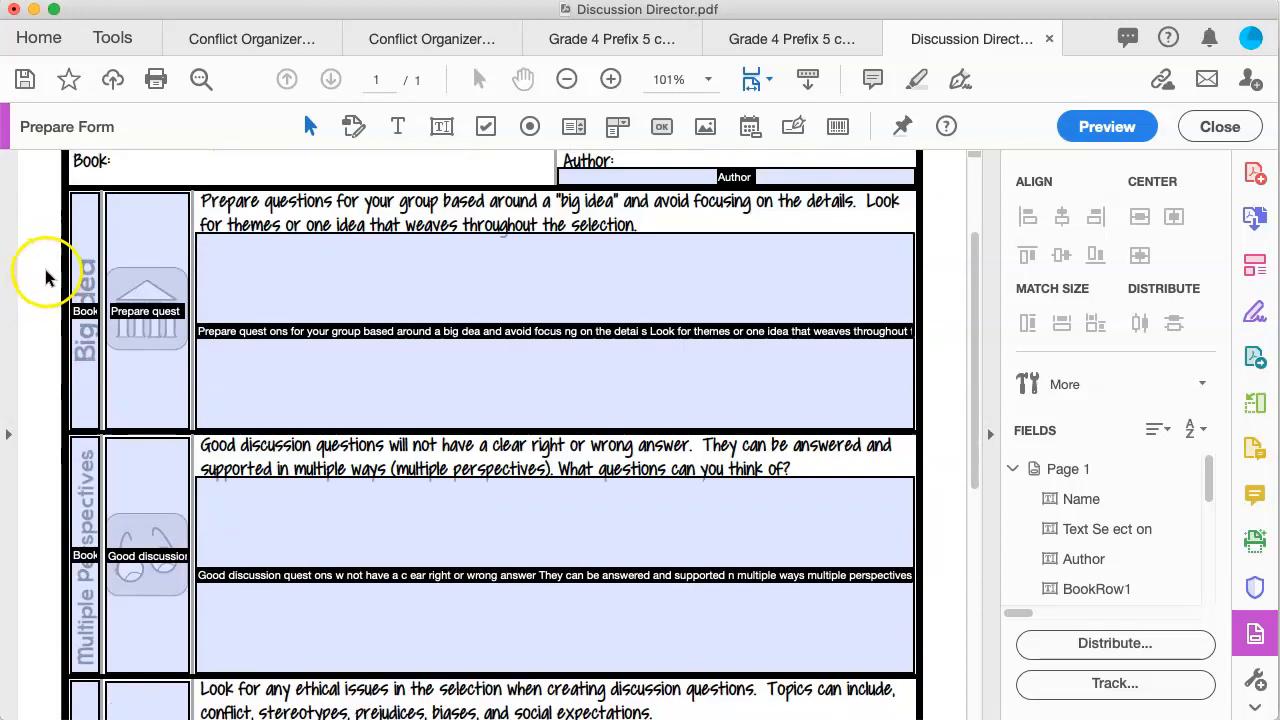
scroll(45, 278, up, 1)
click(75, 300)
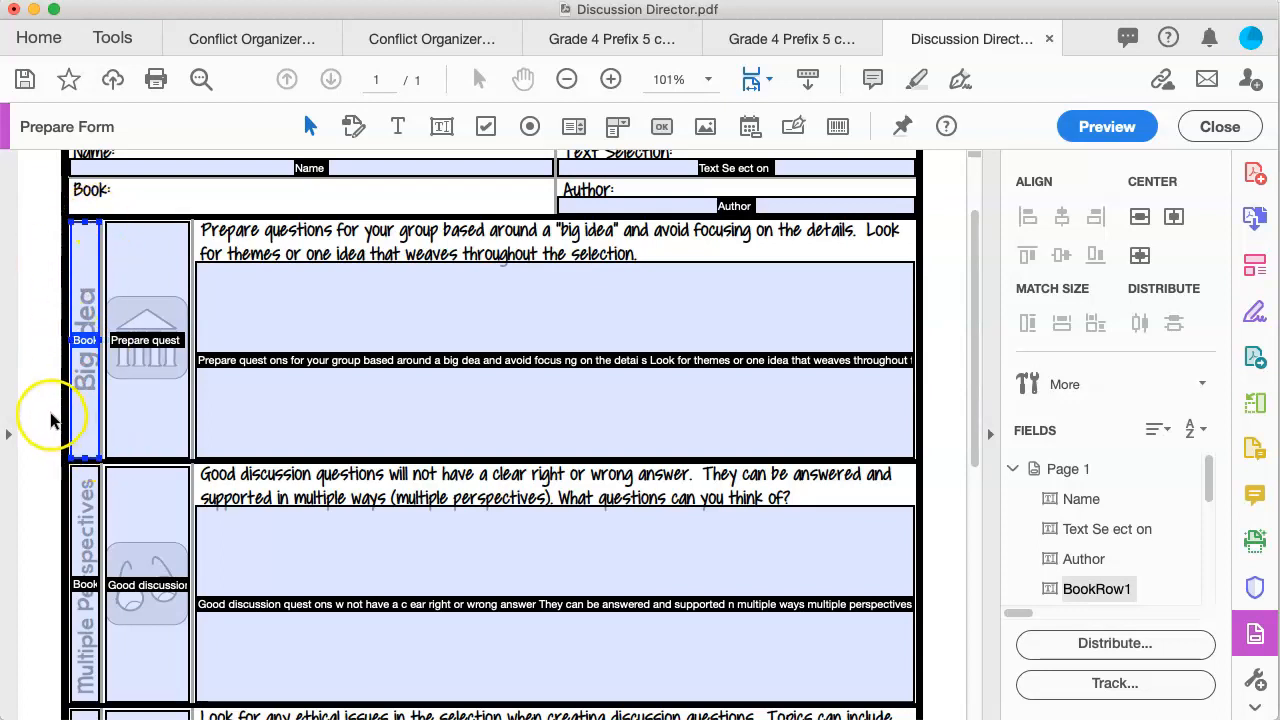
key(Delete)
click(110, 410)
key(Delete)
Step: Remove the remaining stray fields over the Multiple Perspectives, Ethics and label columns
click(125, 517)
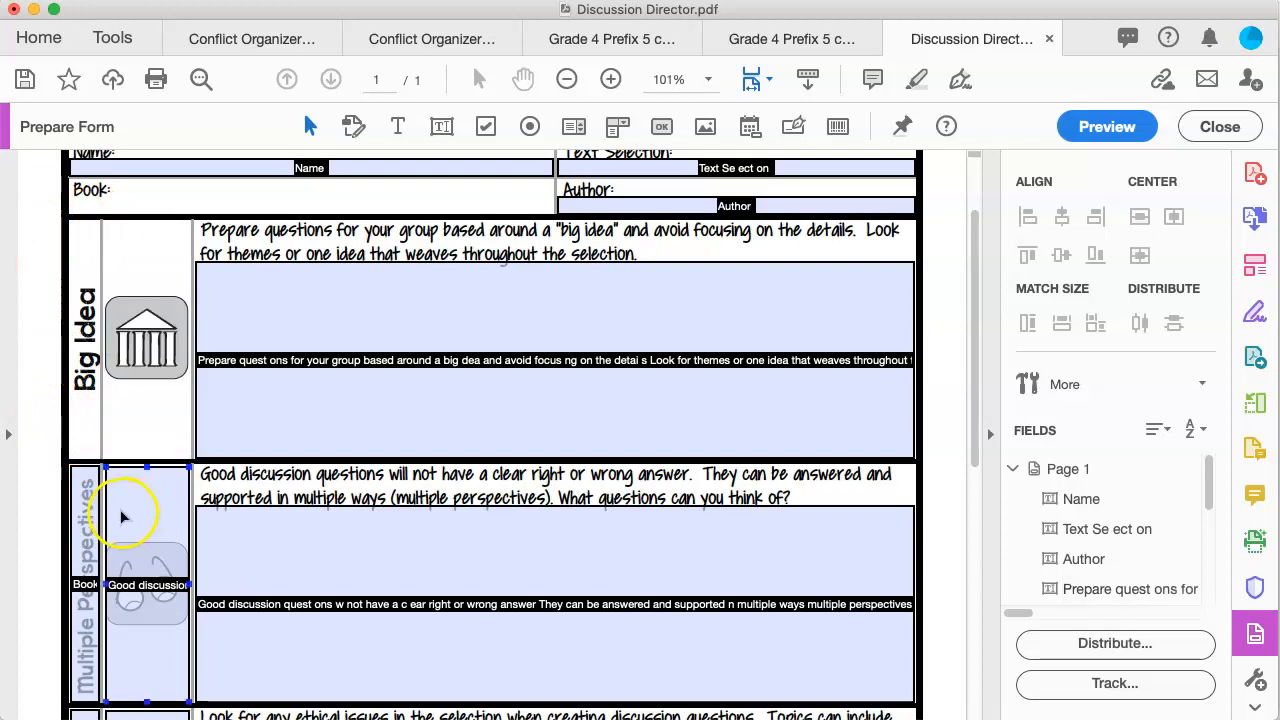
scroll(43, 445, down, 5)
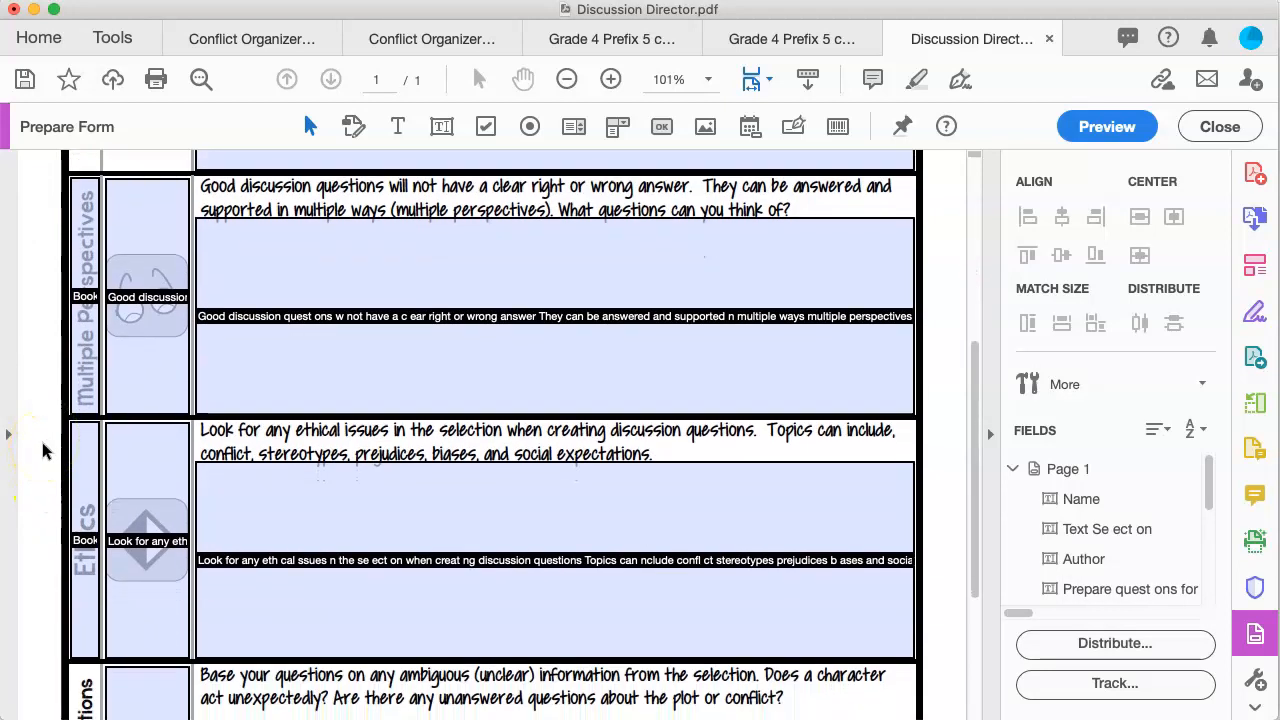
scroll(43, 450, up, 6)
scroll(43, 437, down, 2)
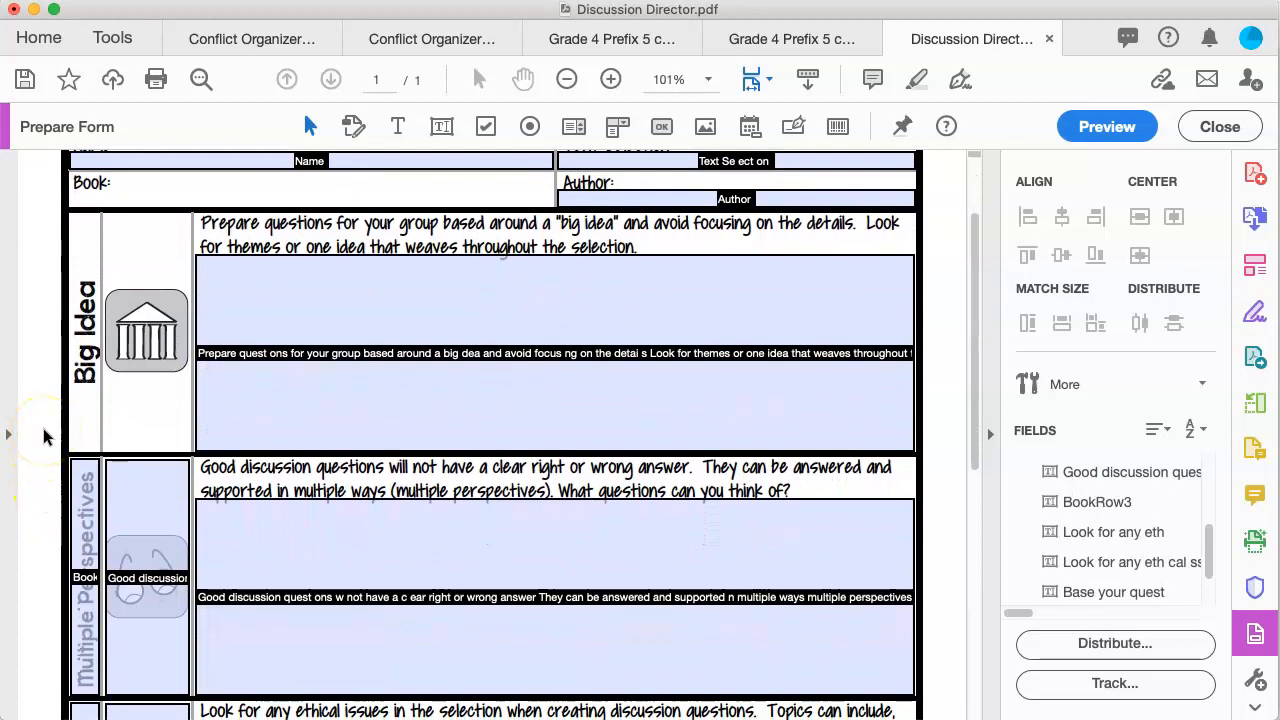
scroll(43, 436, down, 6)
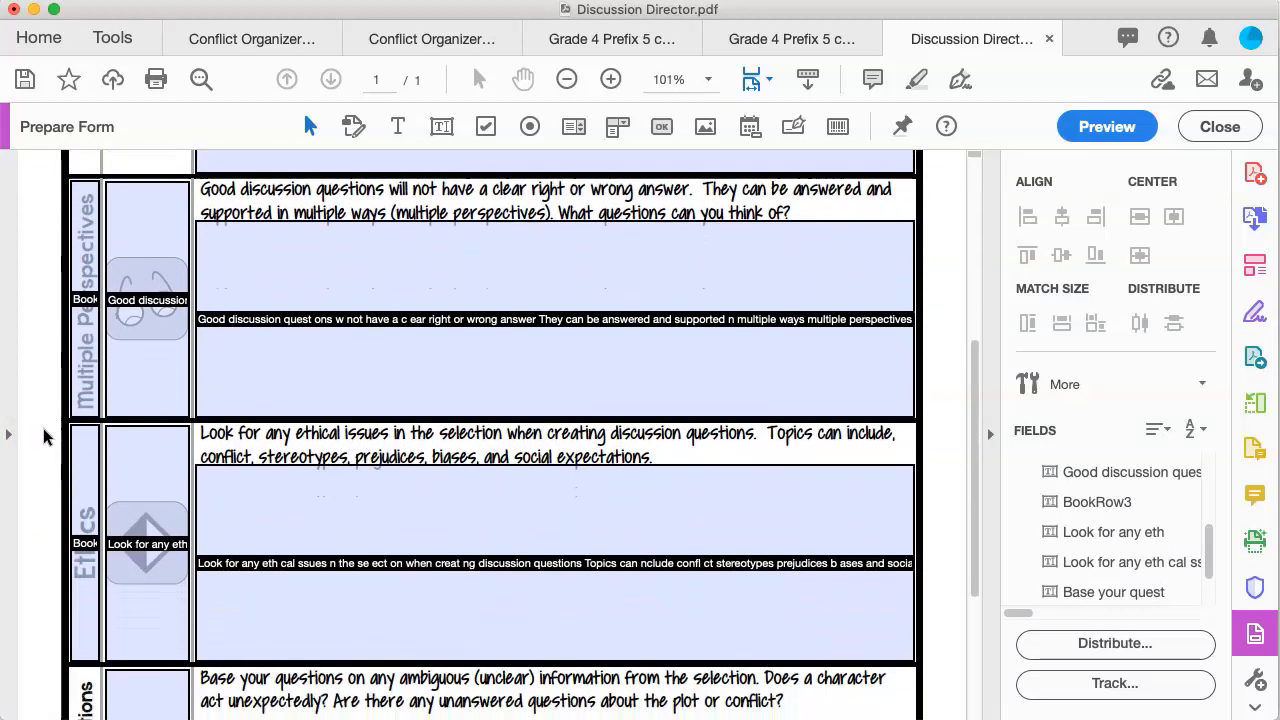
click(110, 435)
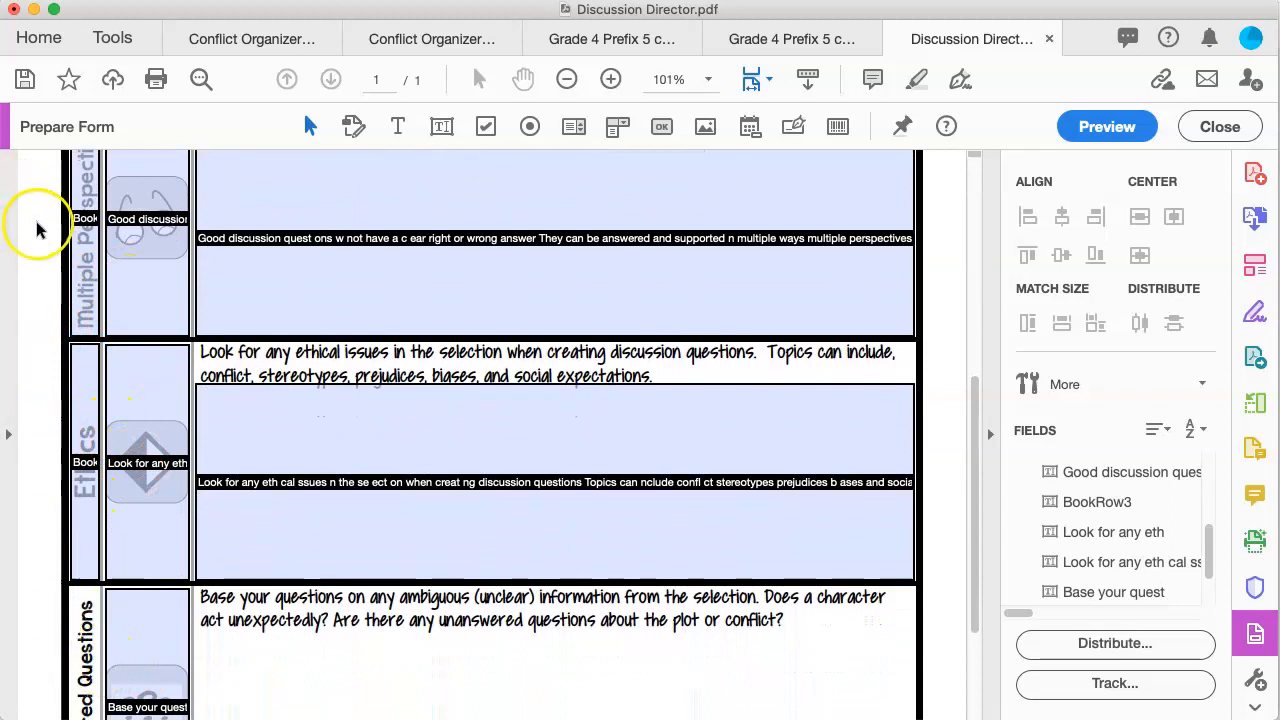
drag(25, 207, 153, 695)
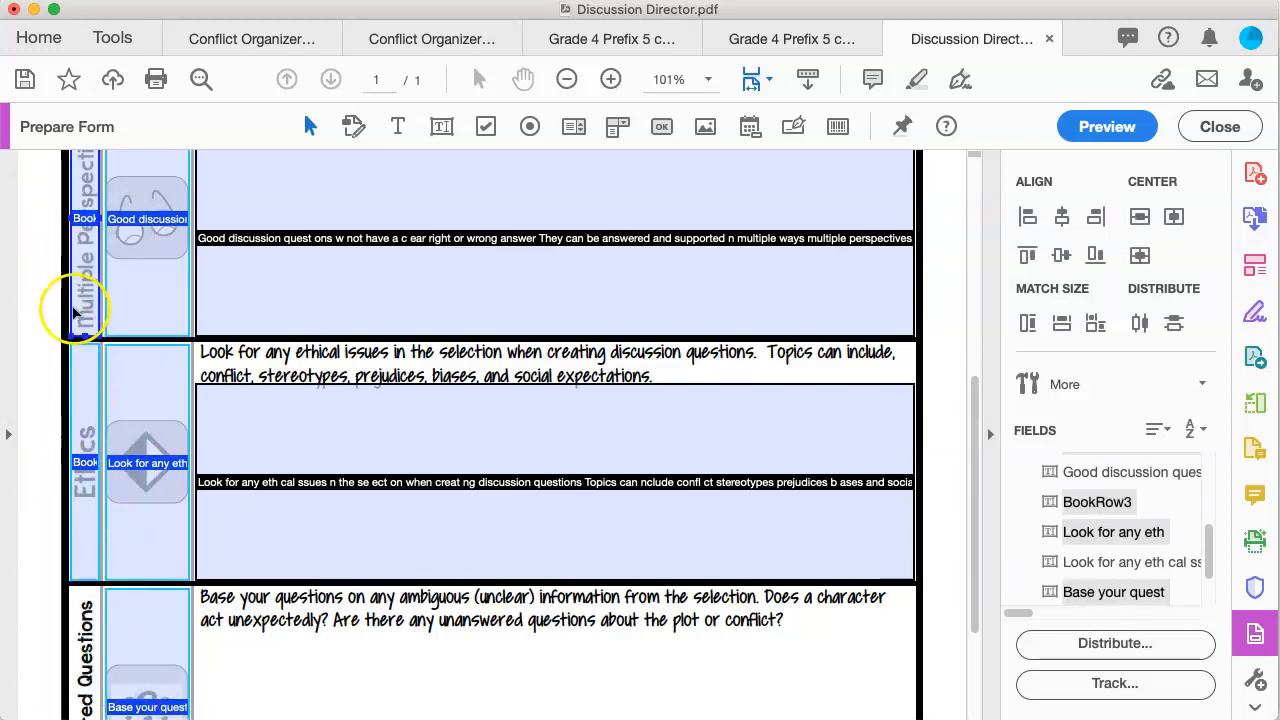
click(46, 630)
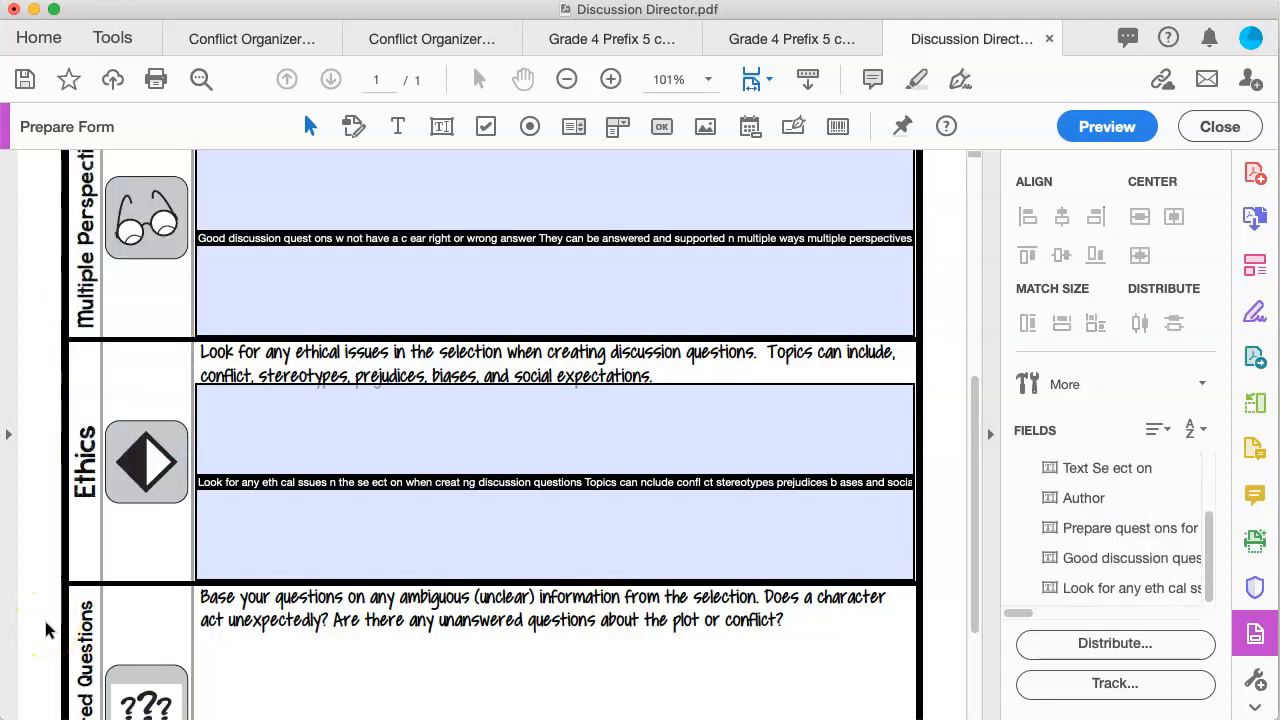
scroll(137, 557, down, 3)
scroll(137, 560, up, 10)
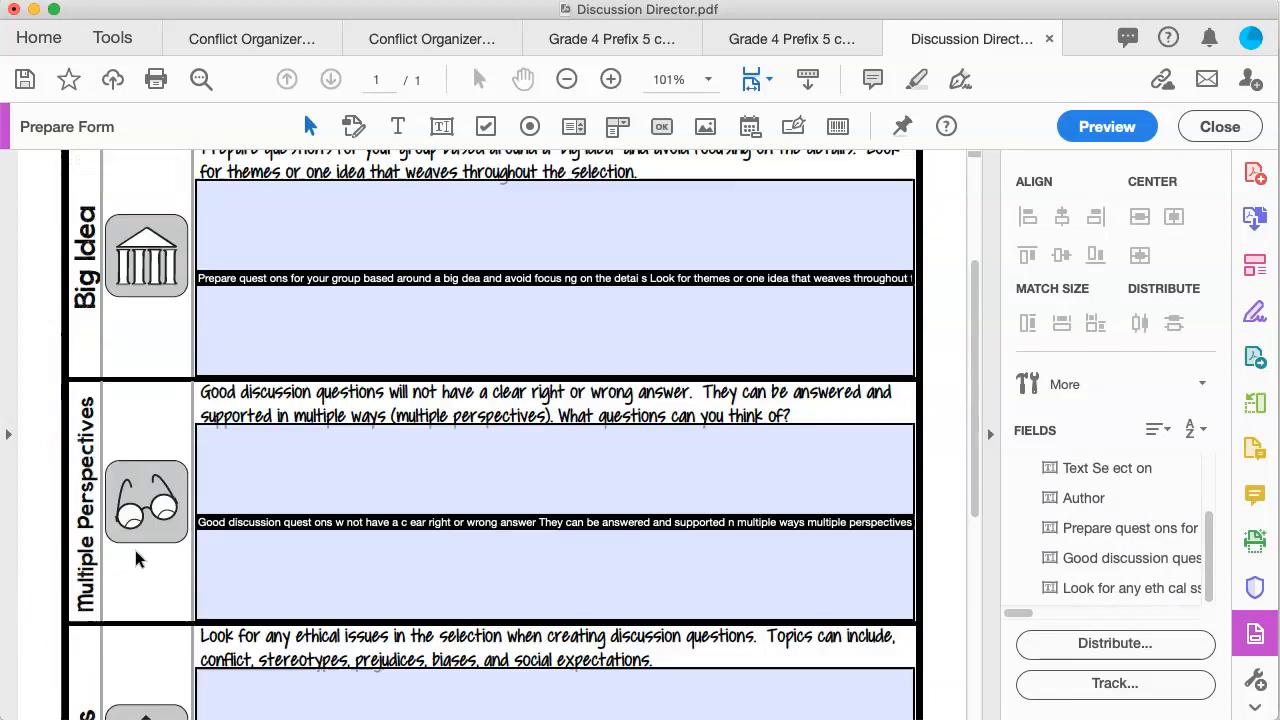
scroll(137, 560, up, 1)
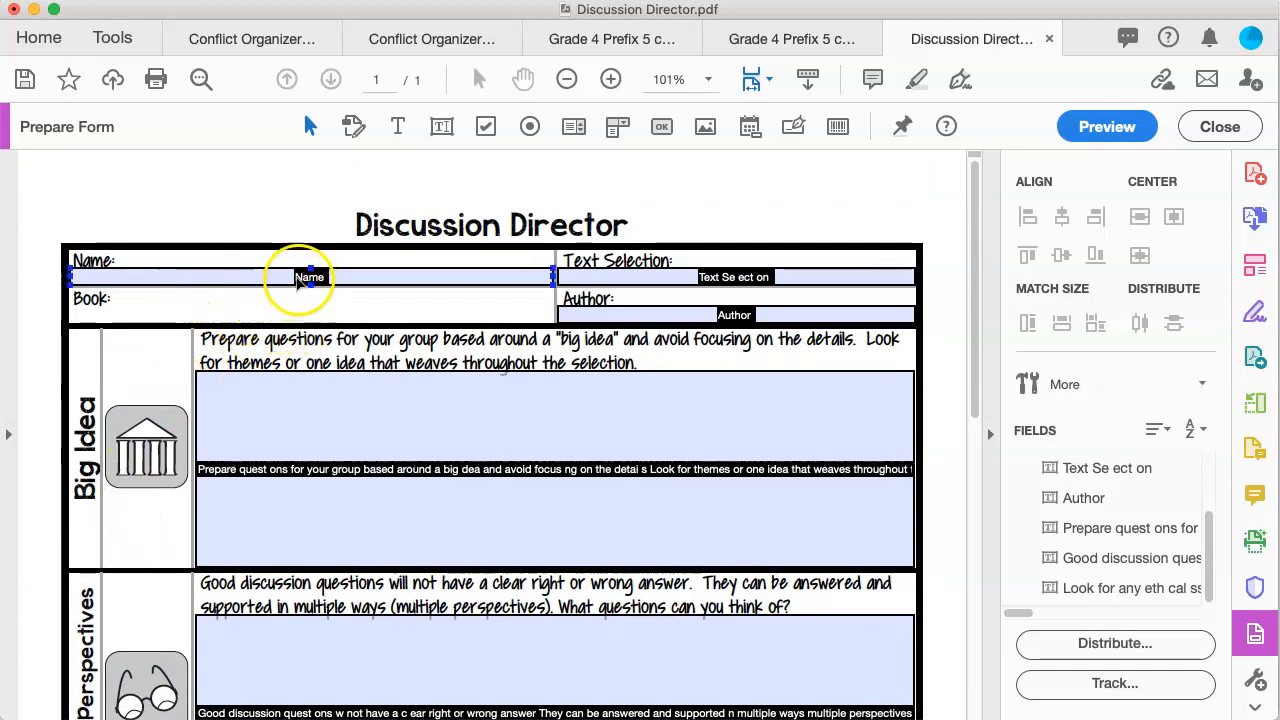
Step: Enlarge the Name and Text Selection fields to fill their rows past the labels
click(308, 276)
click(85, 265)
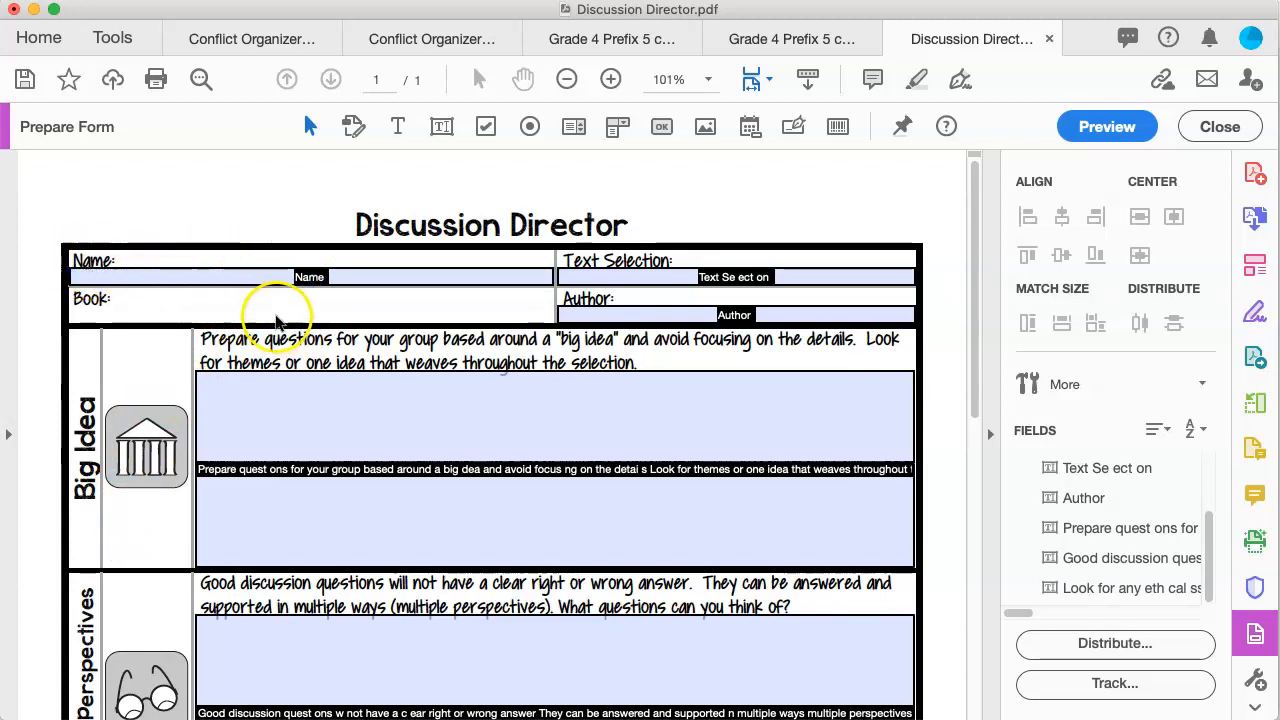
click(307, 274)
drag(309, 268, 310, 253)
drag(88, 268, 124, 267)
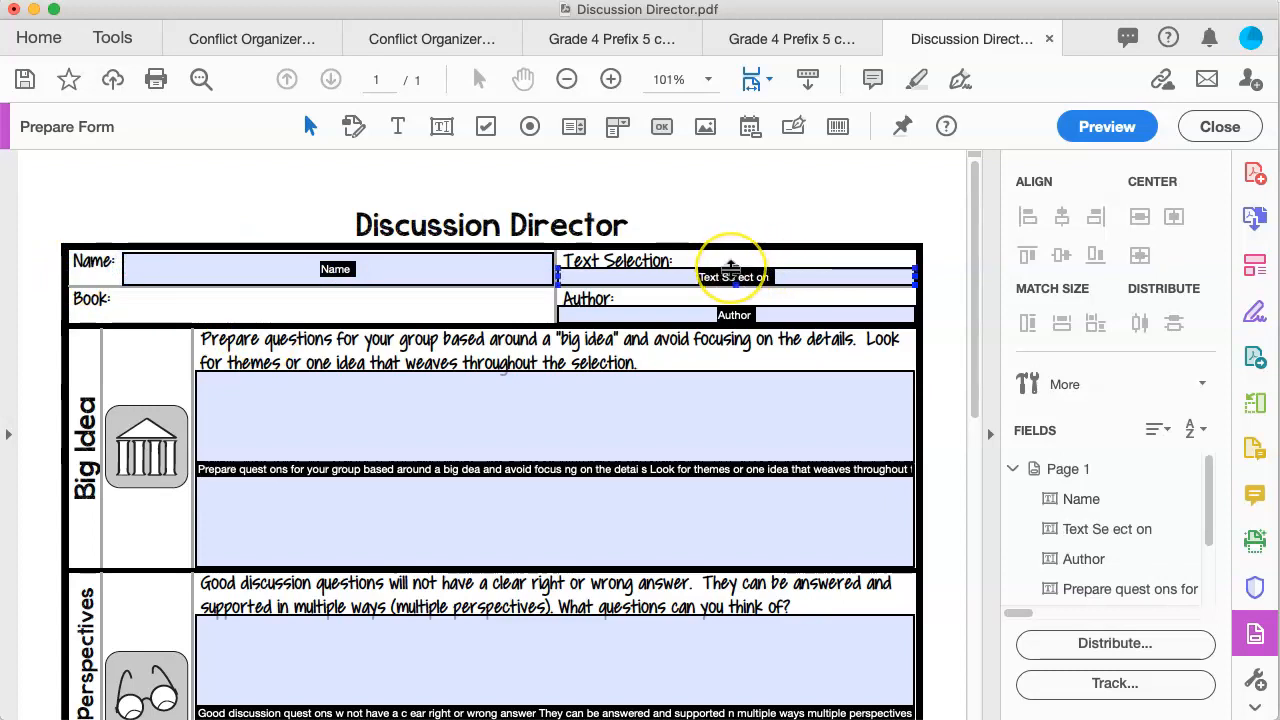
drag(732, 268, 732, 252)
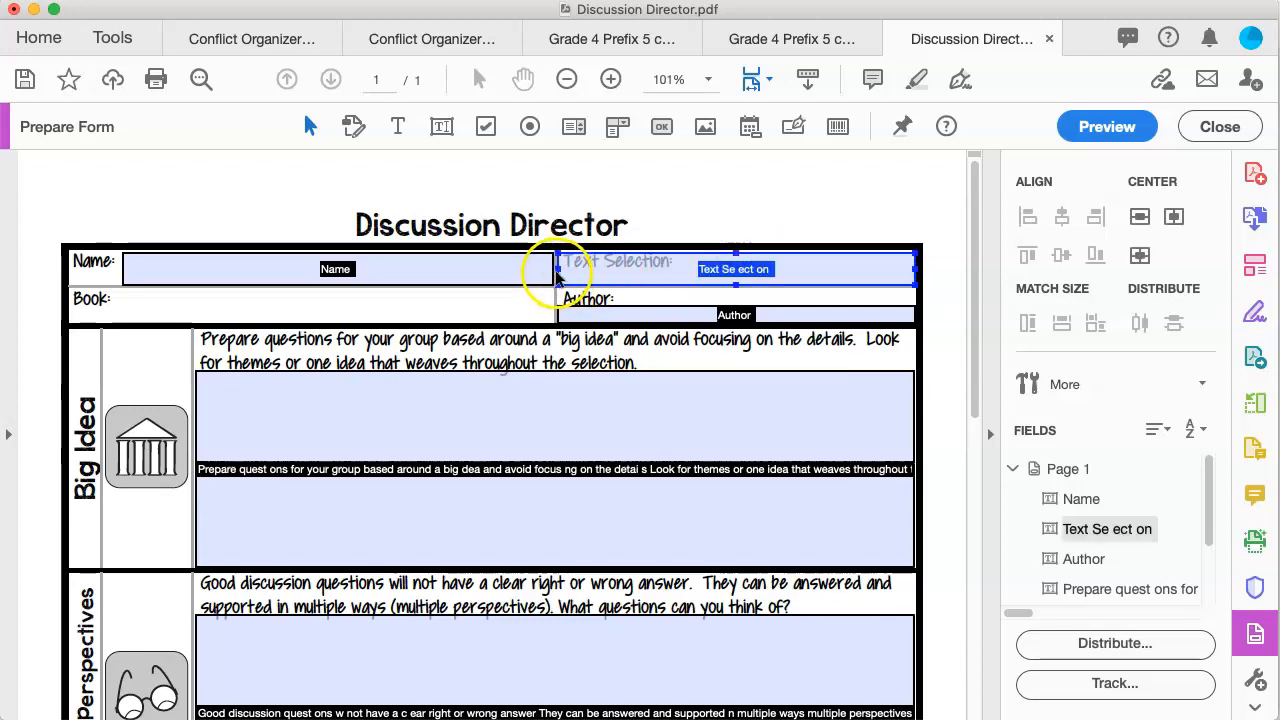
drag(558, 268, 674, 268)
Step: Correct the Text Selection field's name to 'Text Selection' in its properties
click(810, 270)
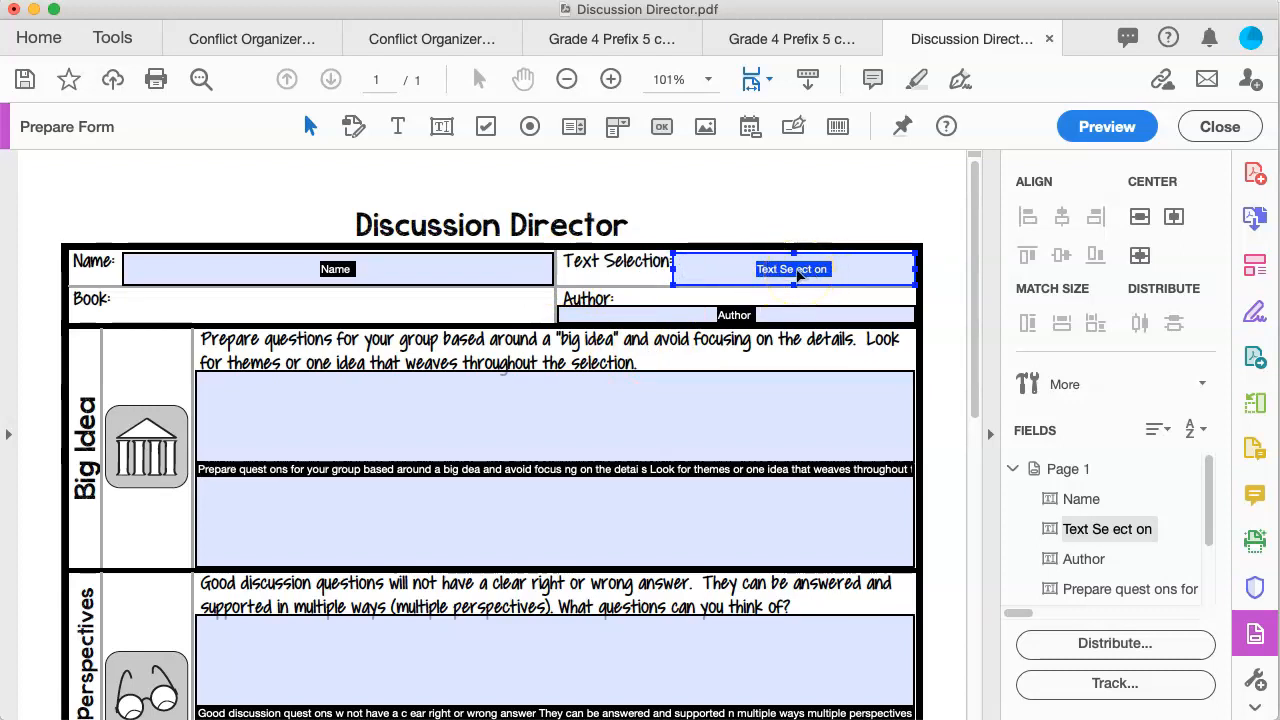
double_click(798, 275)
double_click(589, 377)
text(Selection)
key(Tab)
click(645, 401)
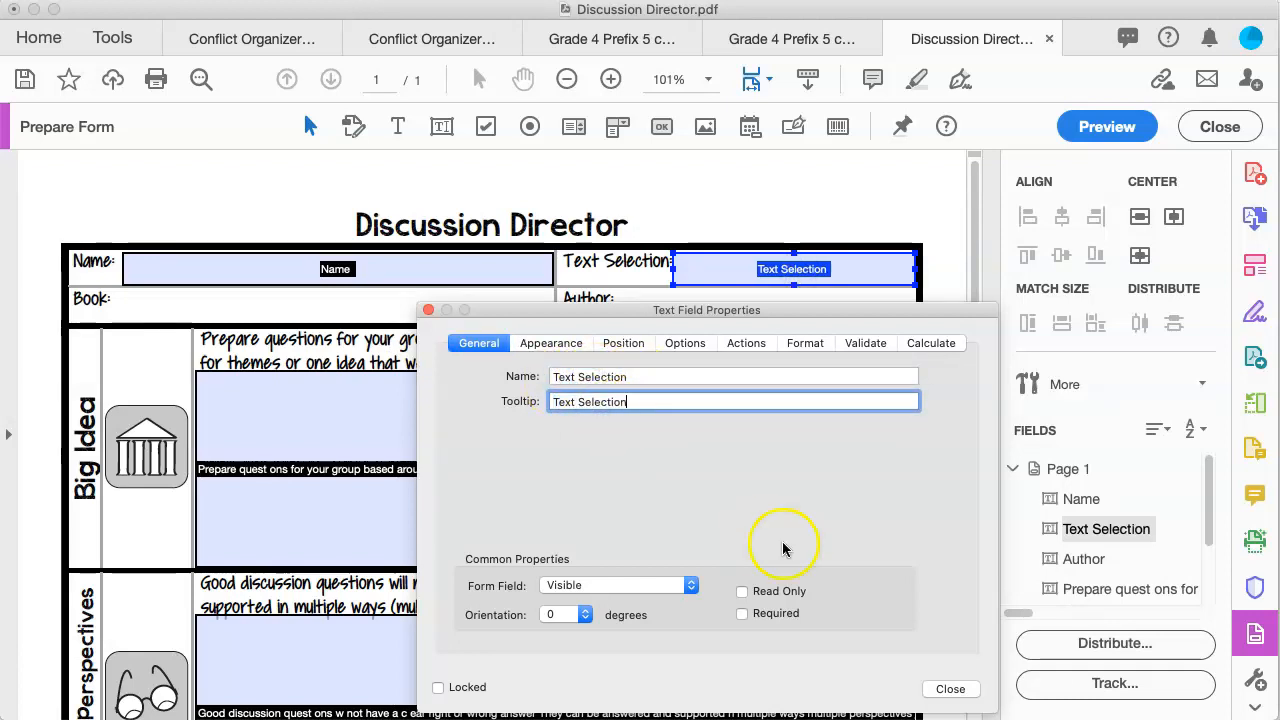
Step: Close the field properties and enlarge the Author field to fill the space beside its label
click(950, 689)
click(634, 312)
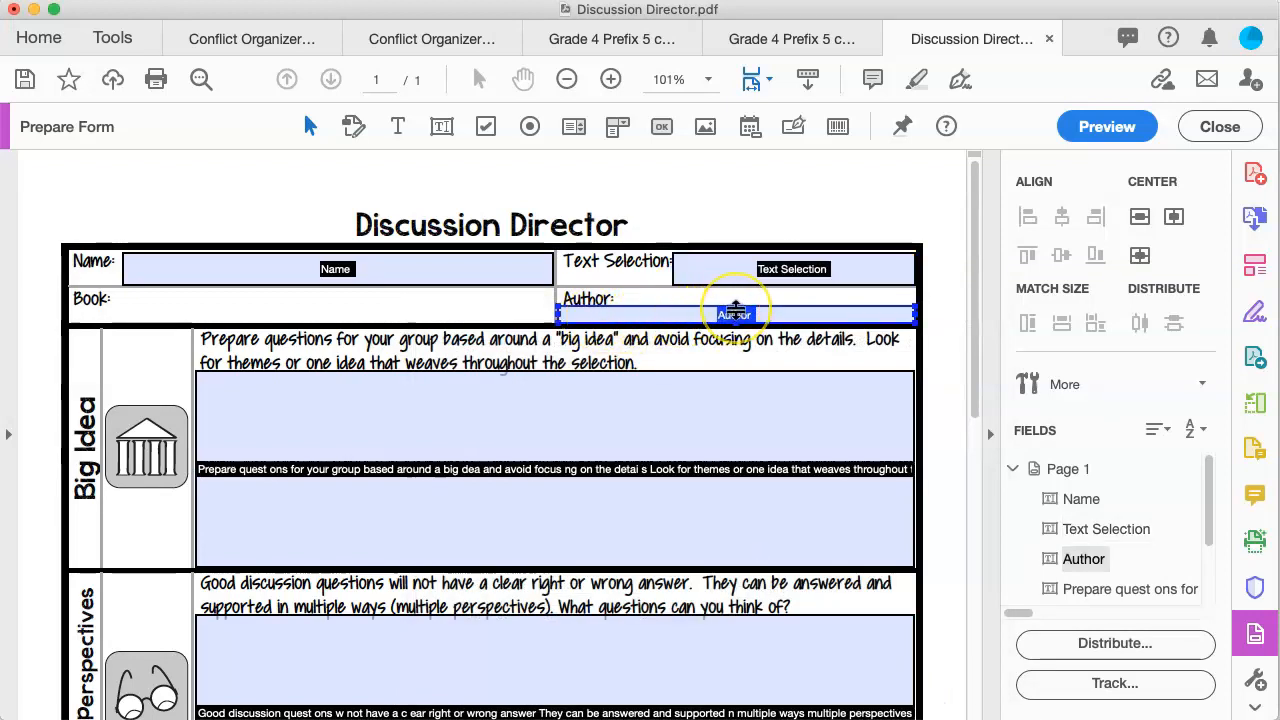
drag(735, 305, 737, 292)
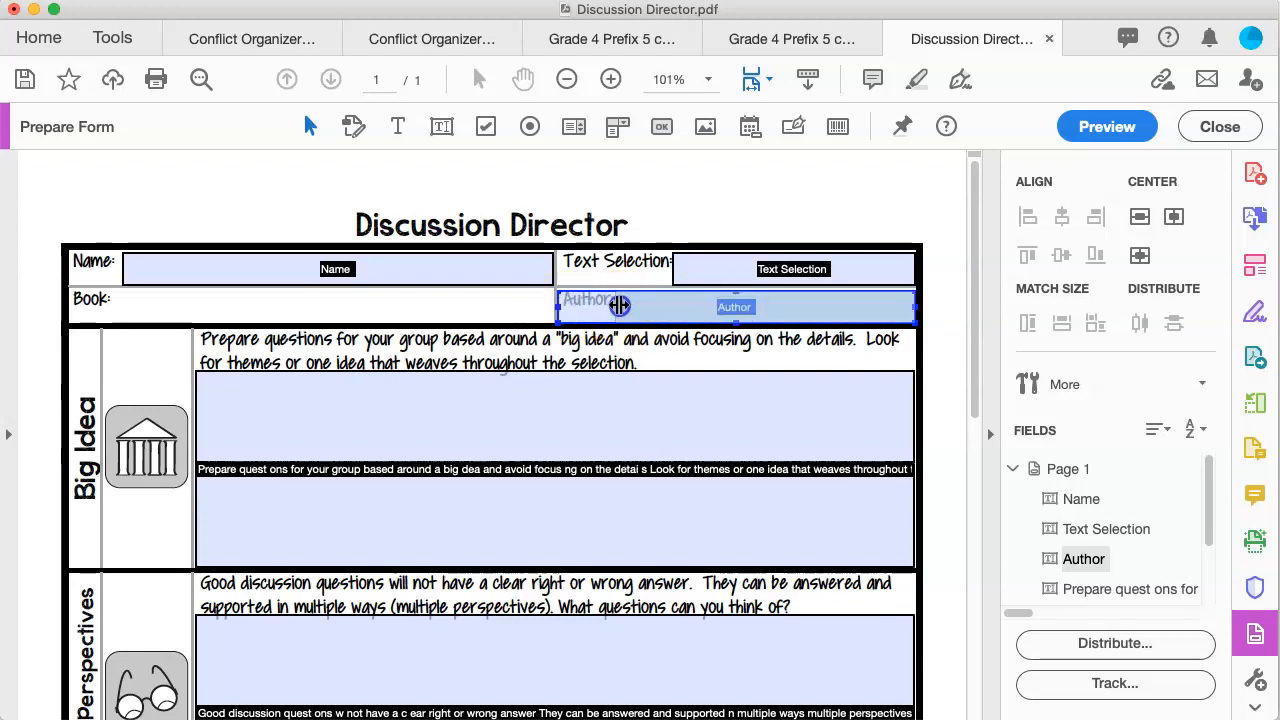
drag(620, 306, 620, 307)
double_click(433, 311)
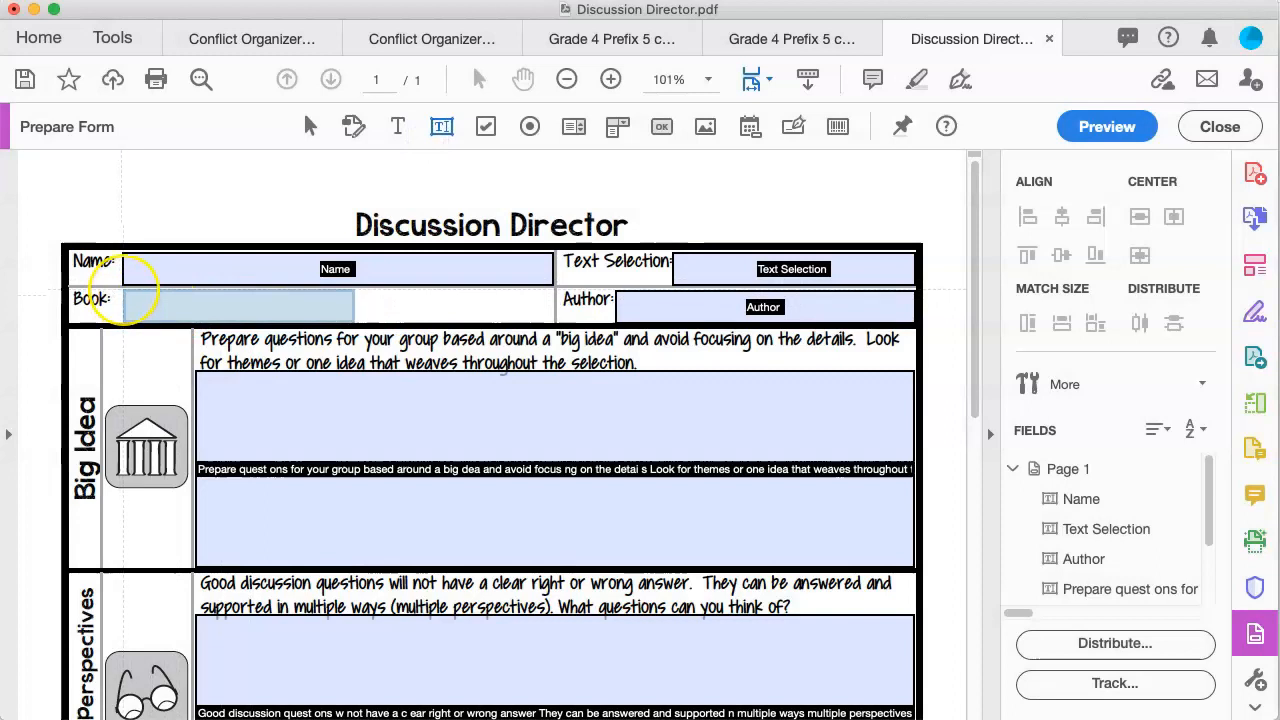
Step: Draw a required text field named 'Book' across the Book row
drag(125, 290, 552, 320)
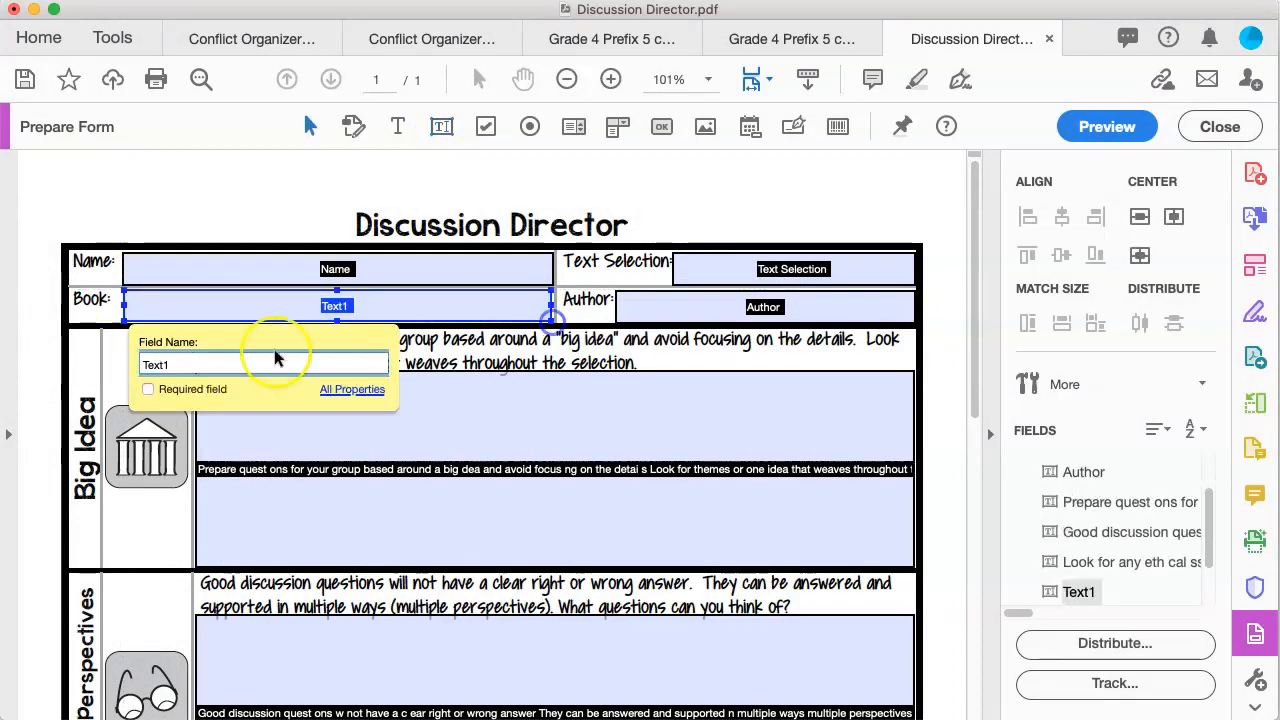
text(Book)
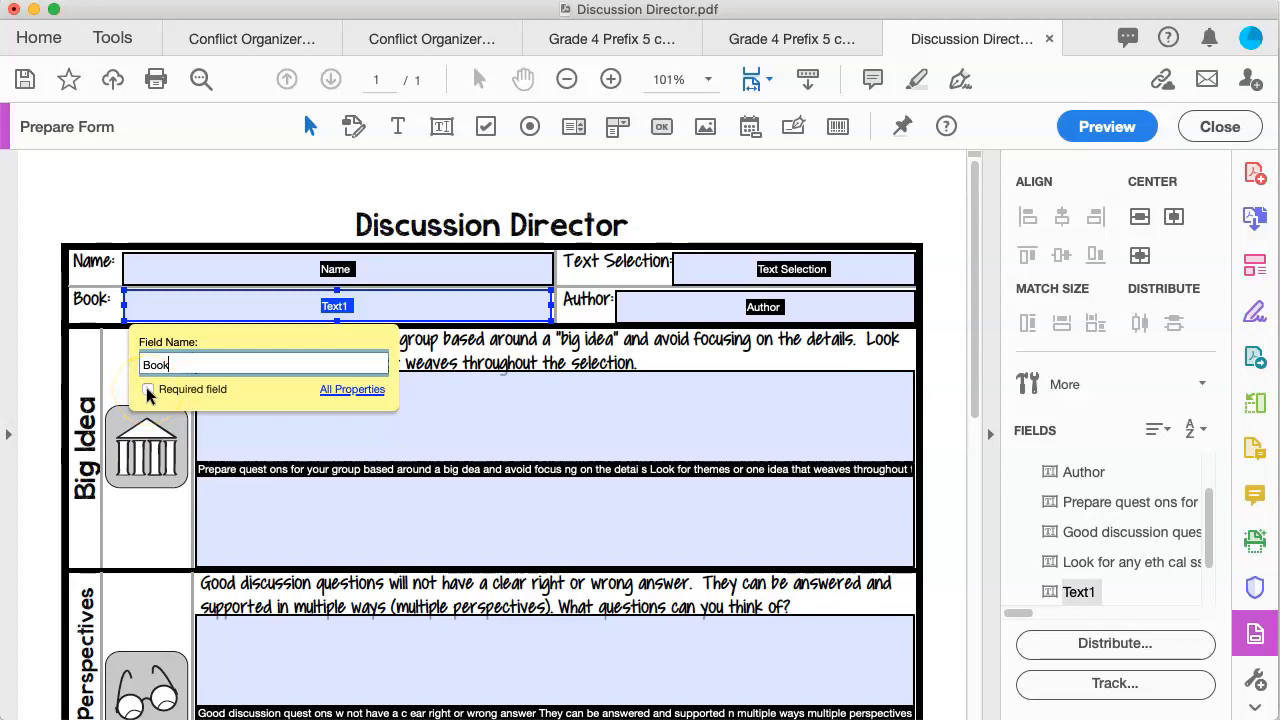
click(199, 273)
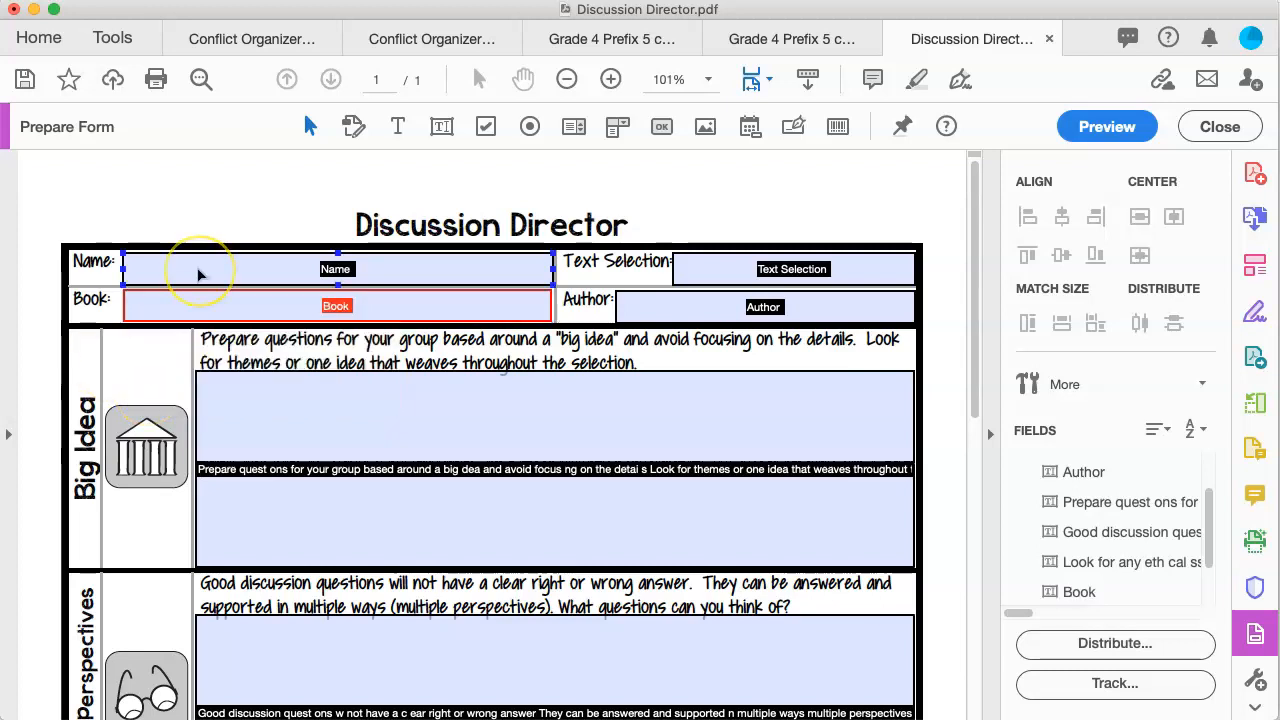
Step: Mark the Name field, then the Text Selection and Author fields together, as required fields
right_click(199, 273)
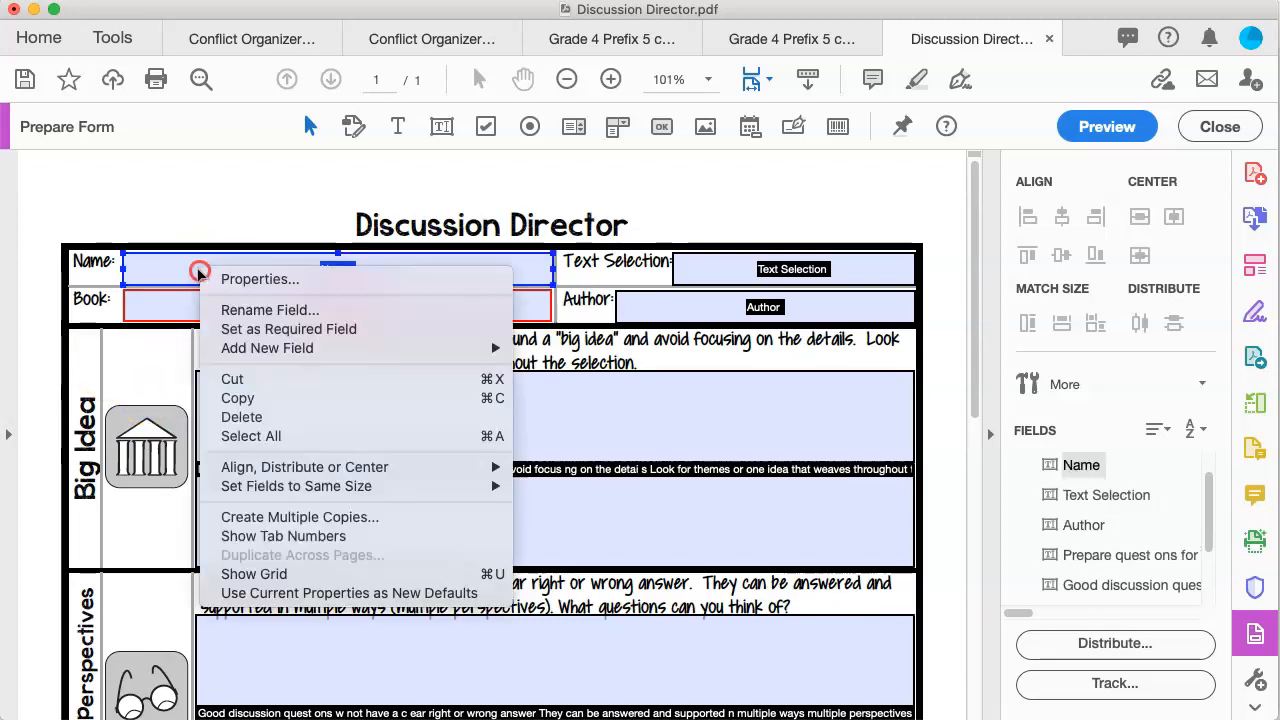
click(226, 332)
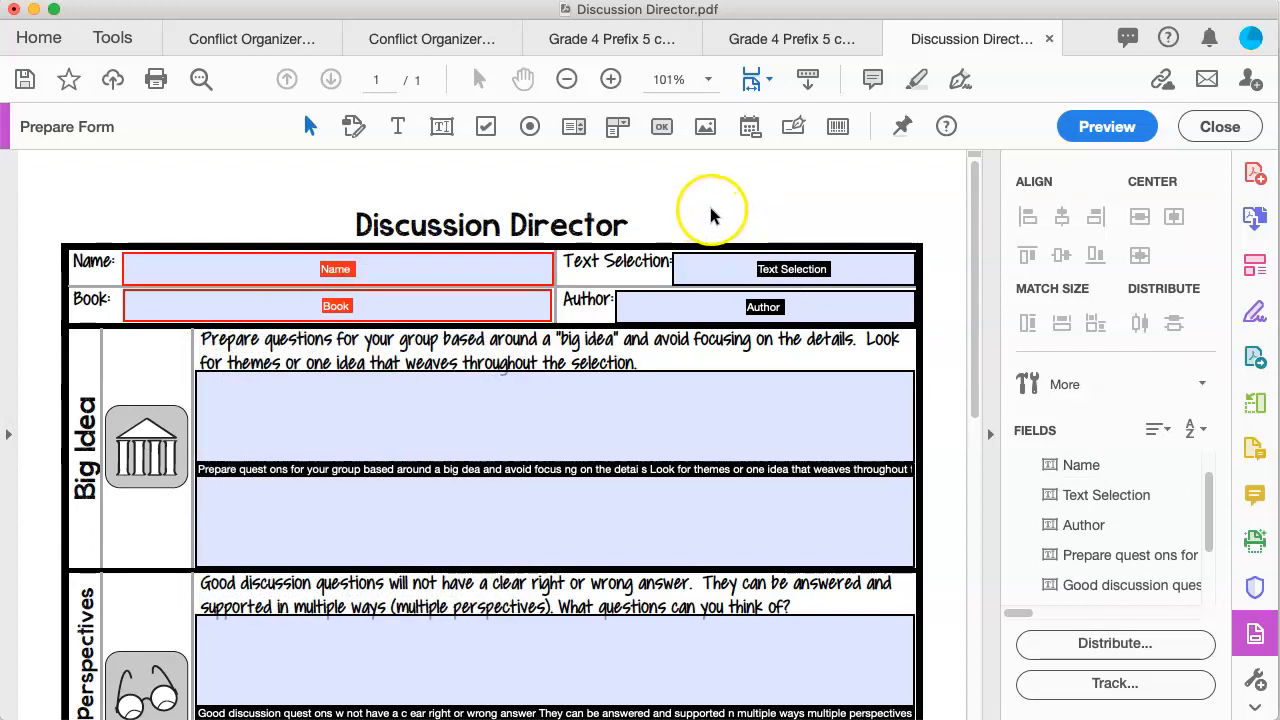
drag(706, 207, 883, 340)
right_click(735, 309)
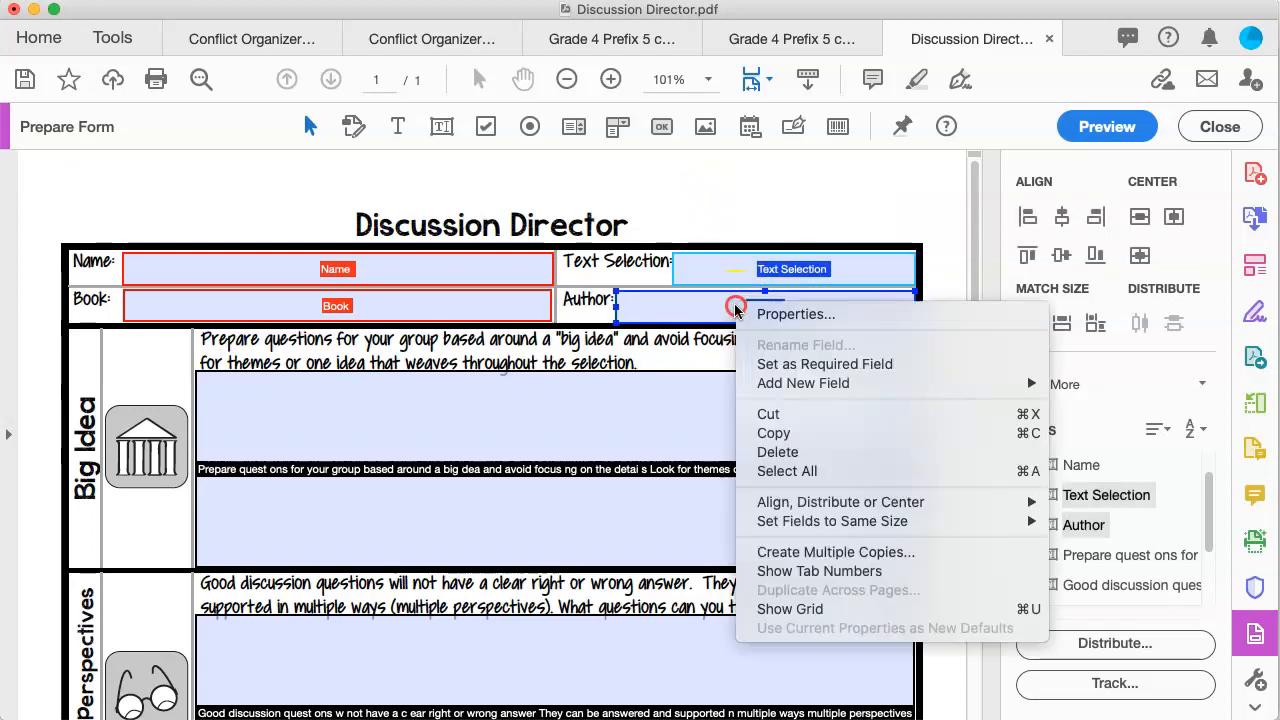
click(851, 365)
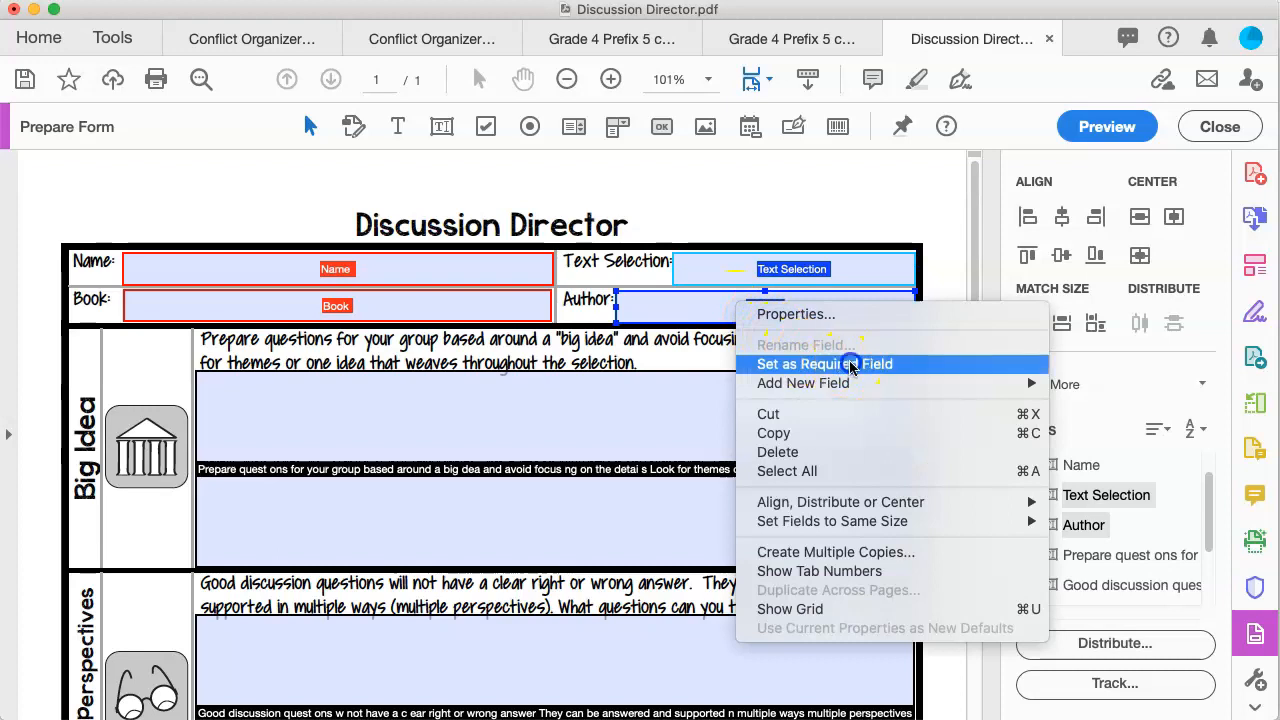
click(720, 171)
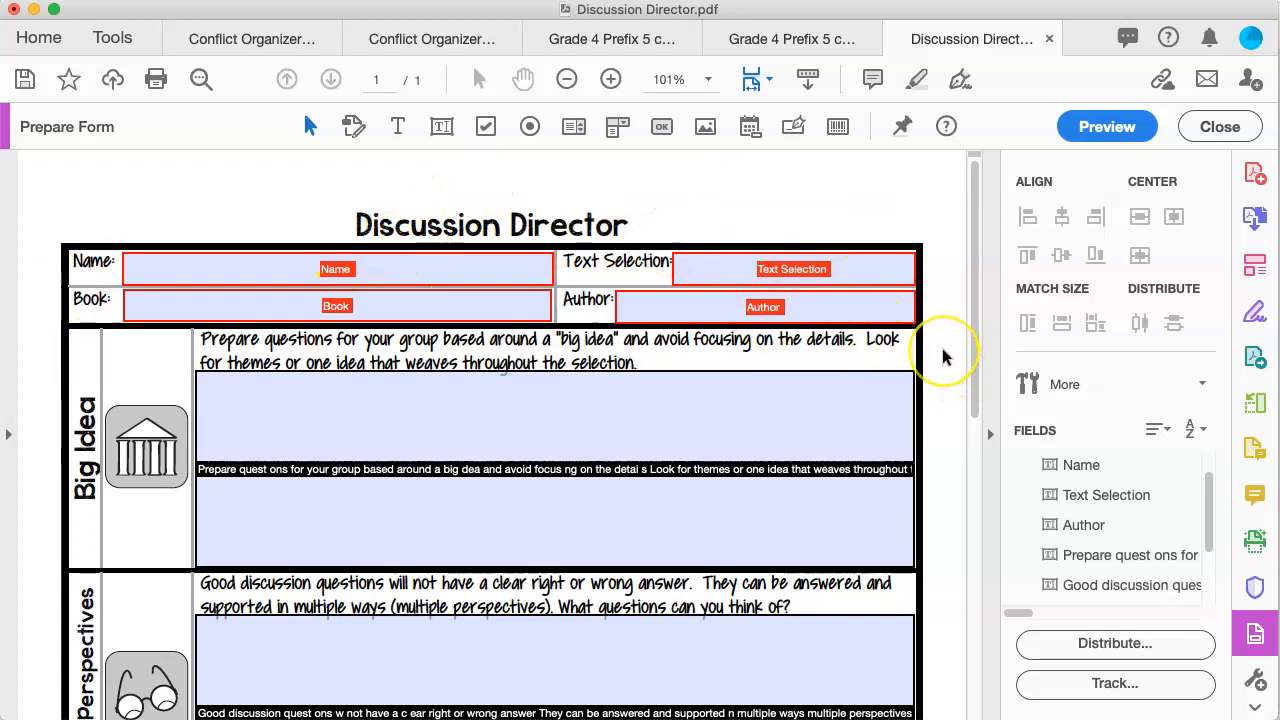
scroll(943, 352, down, 4)
click(885, 365)
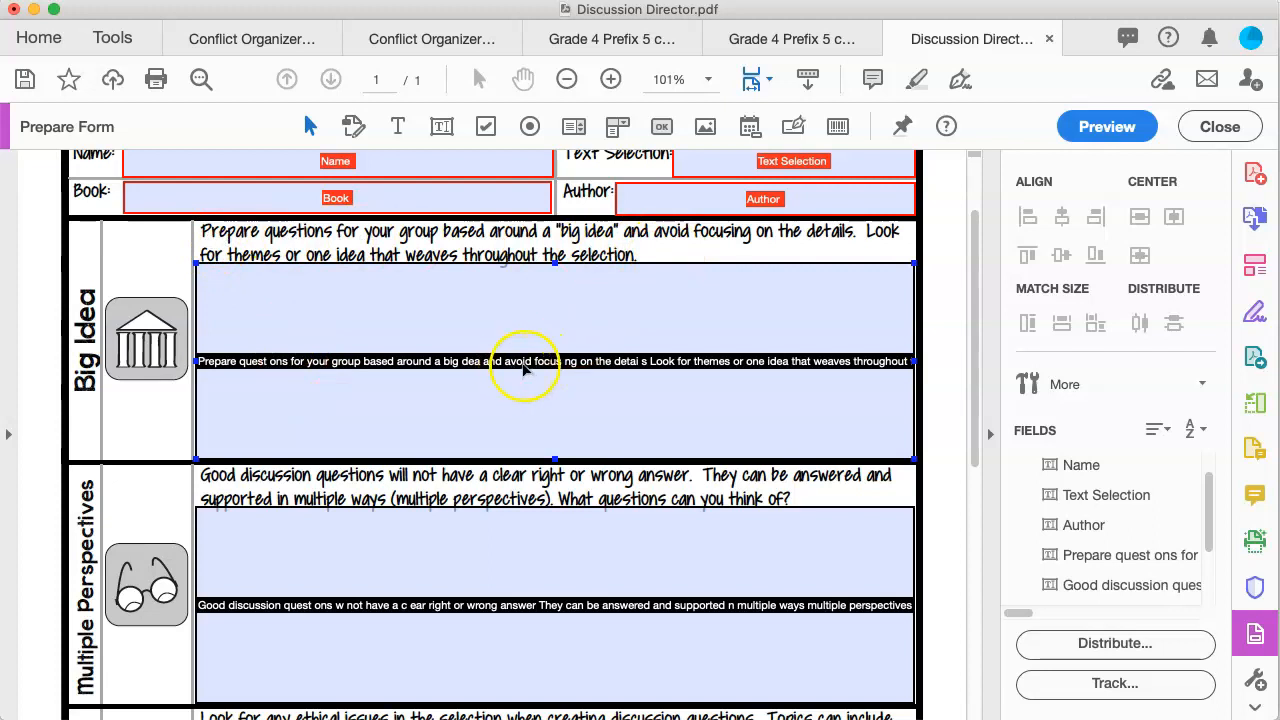
Step: Rename the first section field to 'Big Idea' and make it required
click(588, 370)
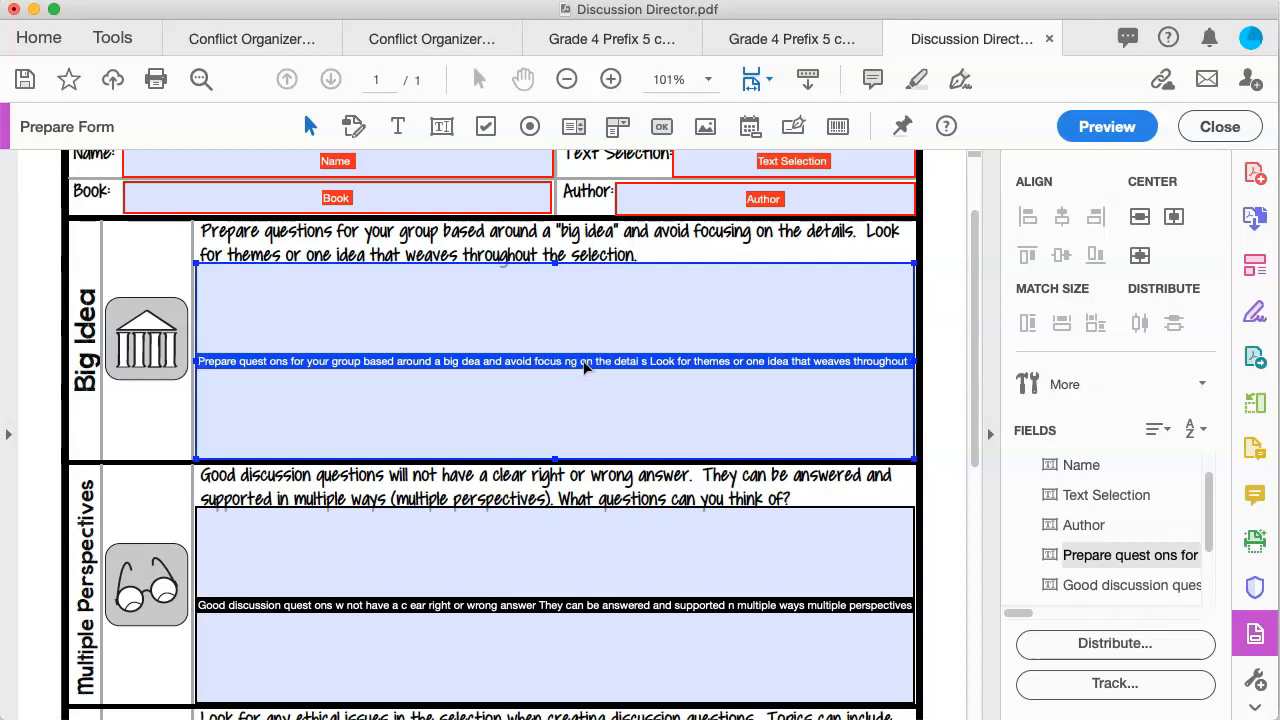
right_click(586, 368)
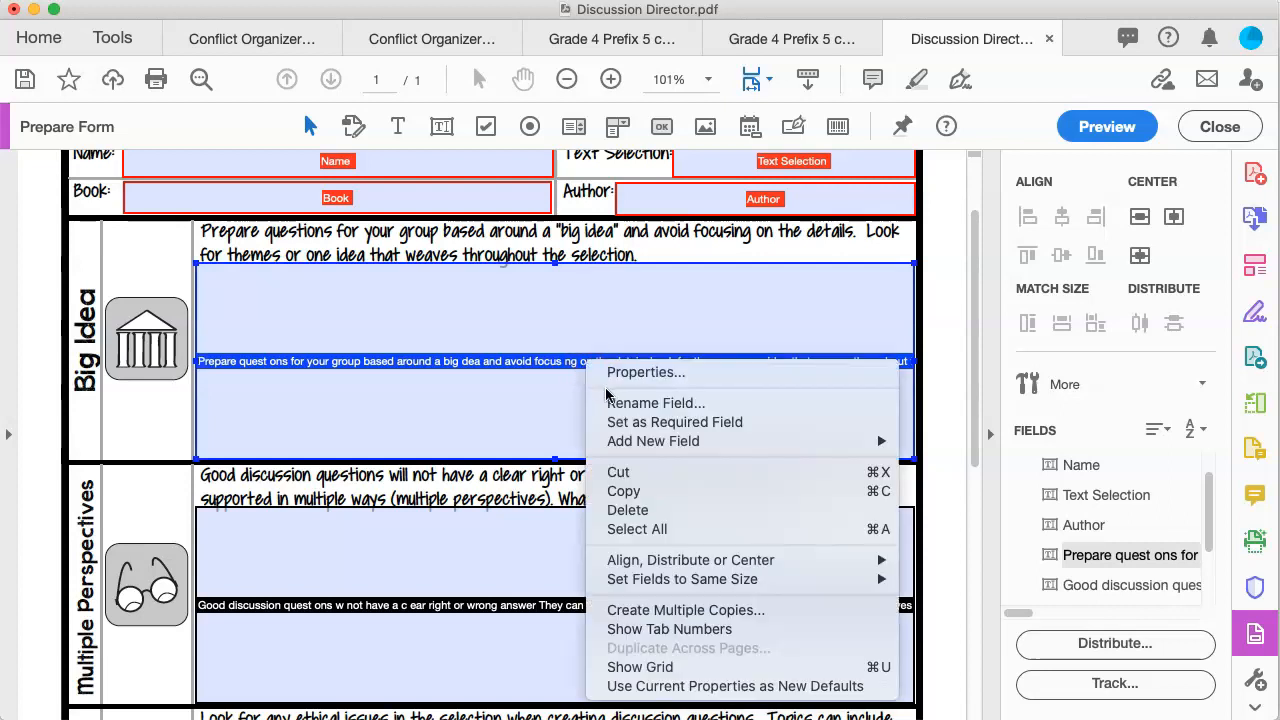
click(606, 401)
click(200, 502)
drag(200, 502, 825, 517)
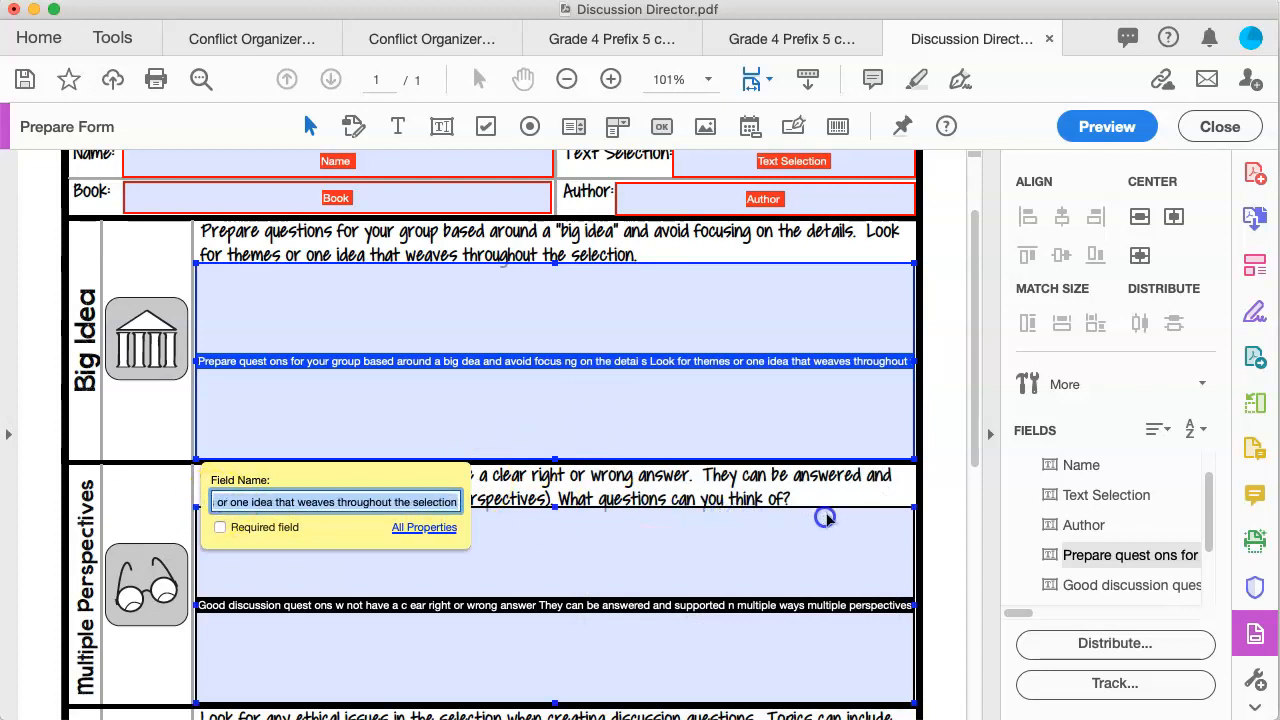
text(Big Id)
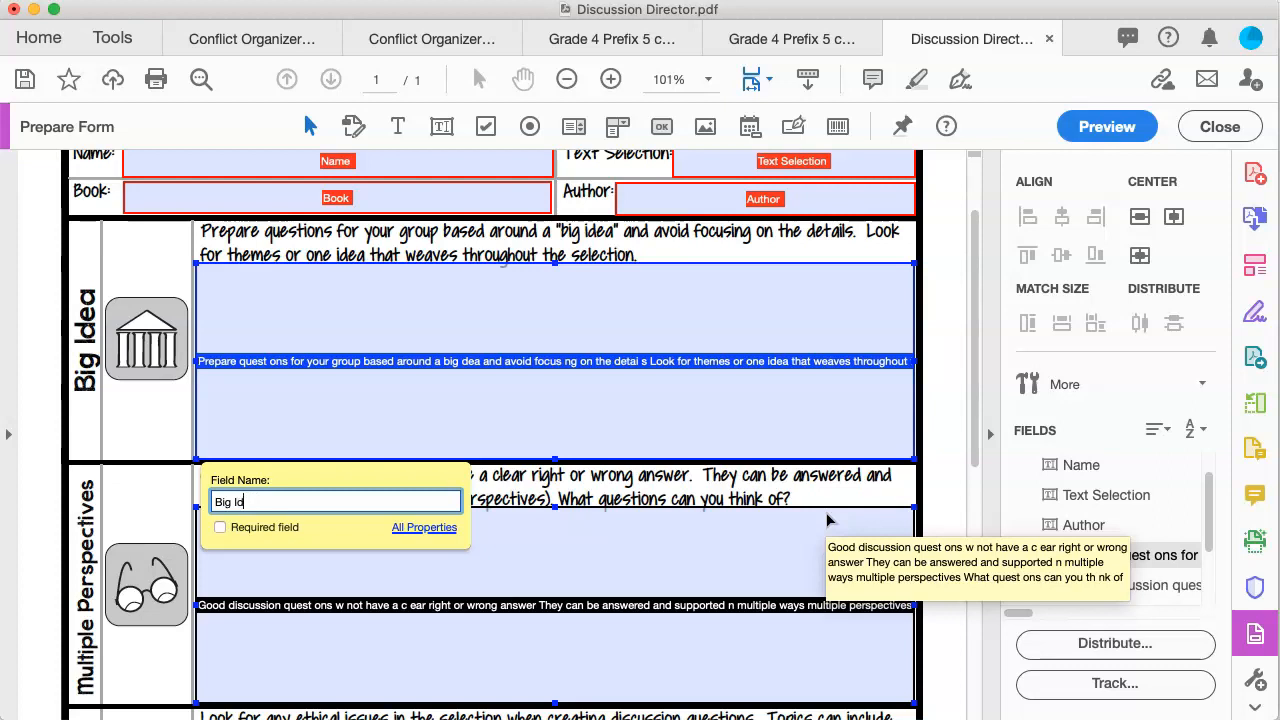
click(222, 530)
Step: Rename the Multiple Perspectives field to 'Perspectives' and make it required
click(300, 591)
scroll(352, 445, down, 3)
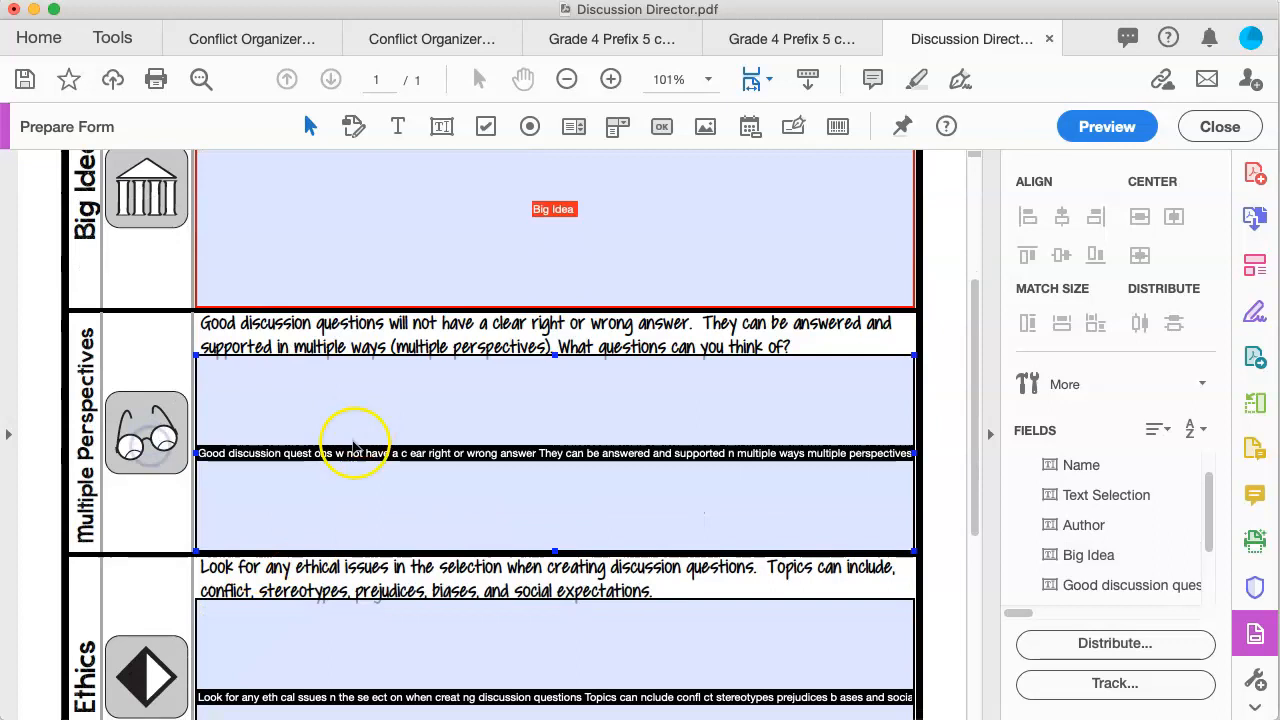
right_click(352, 443)
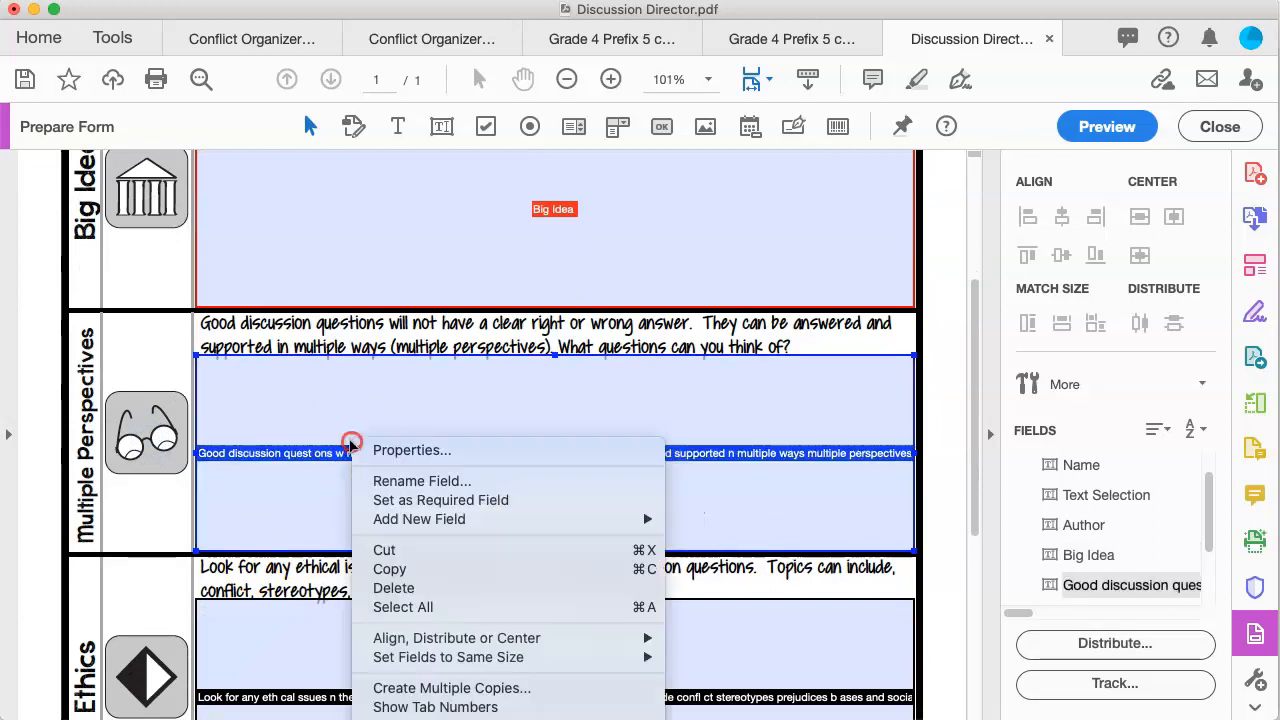
click(406, 479)
triple_click(290, 592)
text(Perspectives)
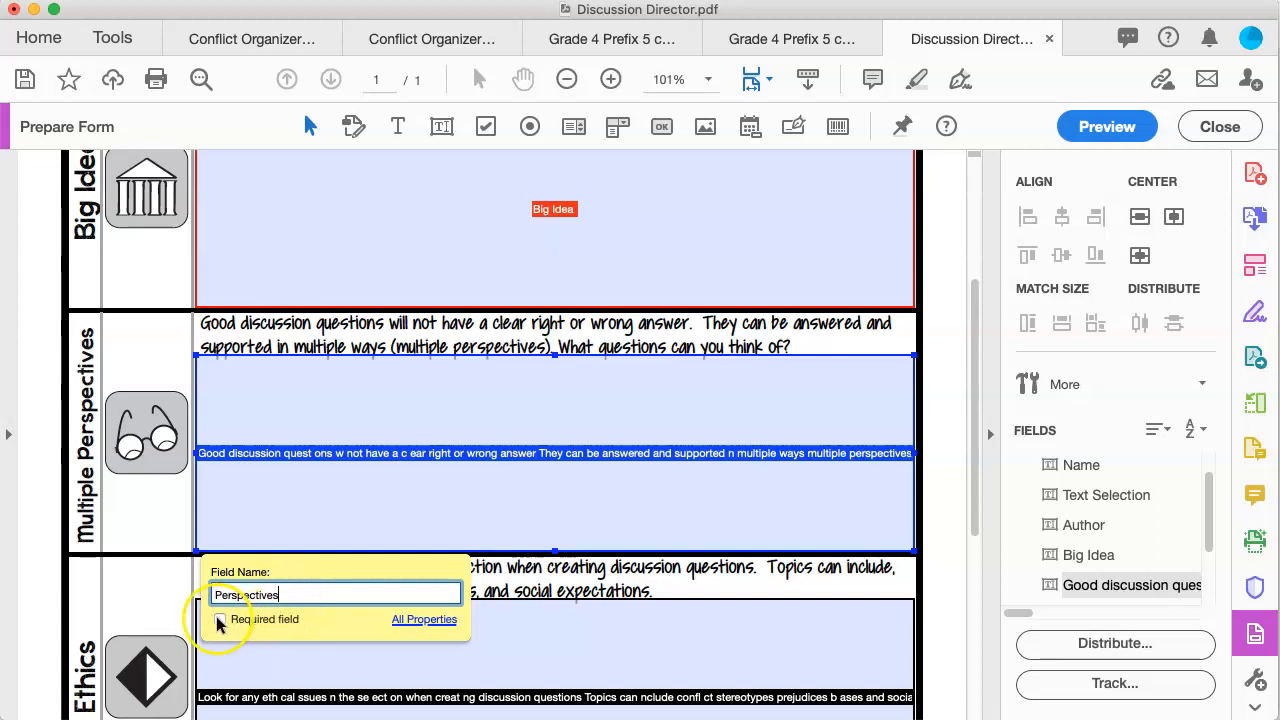
click(219, 620)
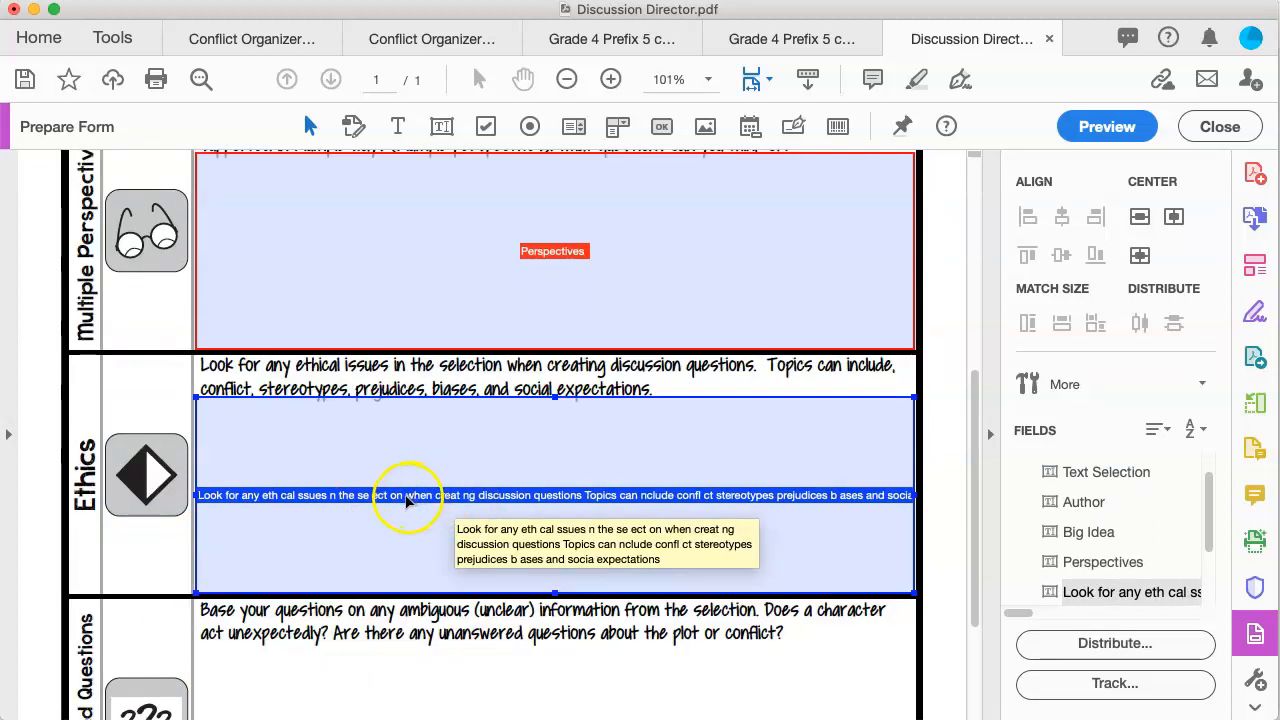
Step: Rename the Ethics section field to 'Ethics' as a required field
right_click(409, 499)
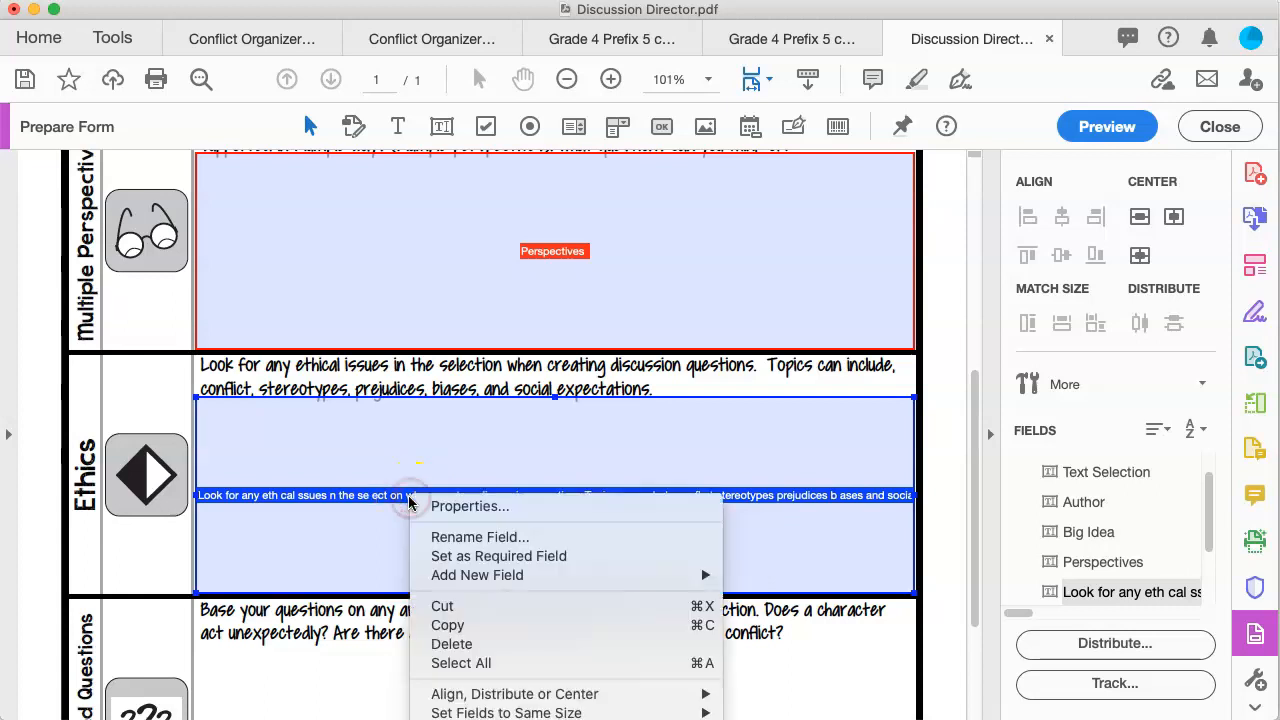
click(434, 537)
key(super+a)
text(Ethics)
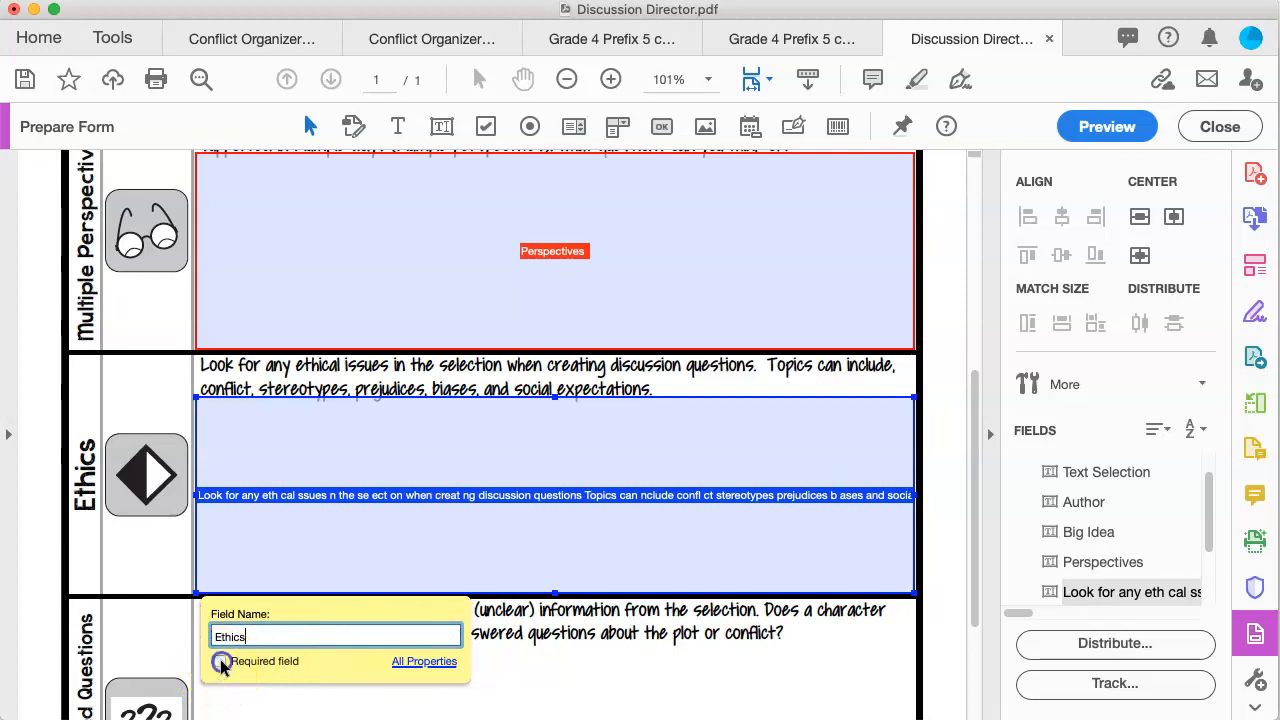
key(Return)
scroll(600, 570, down, 4)
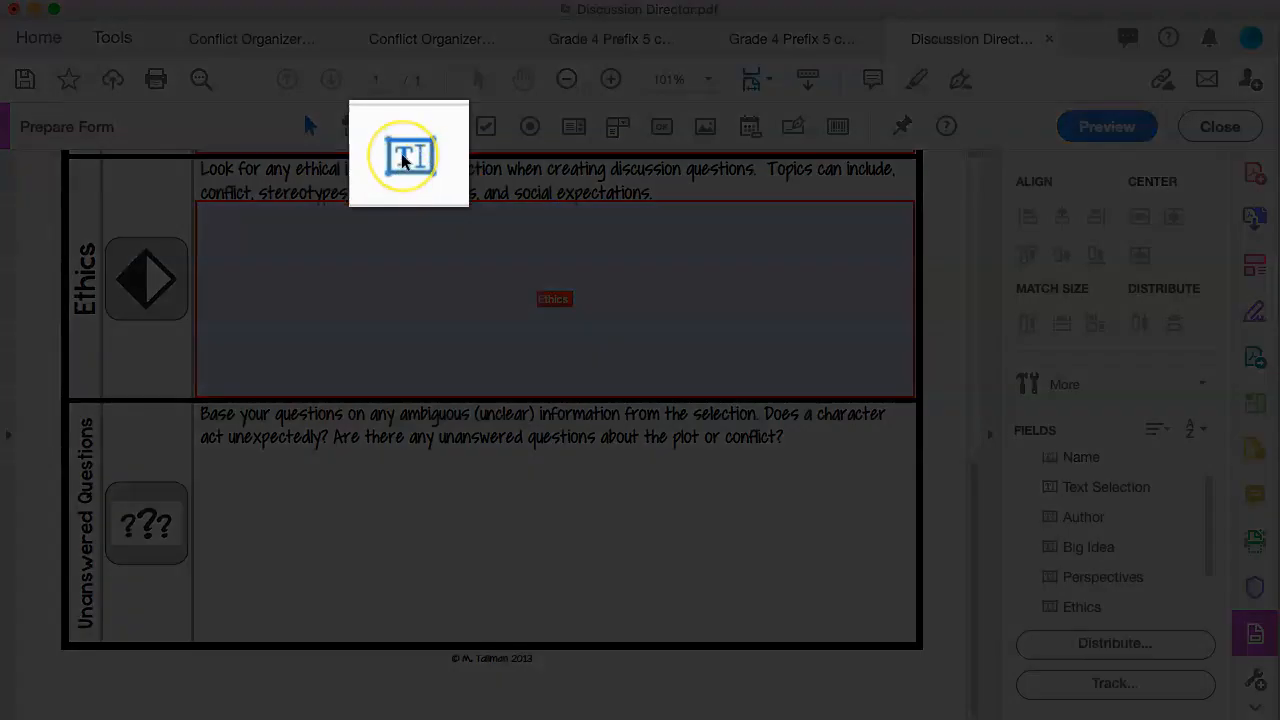
click(403, 160)
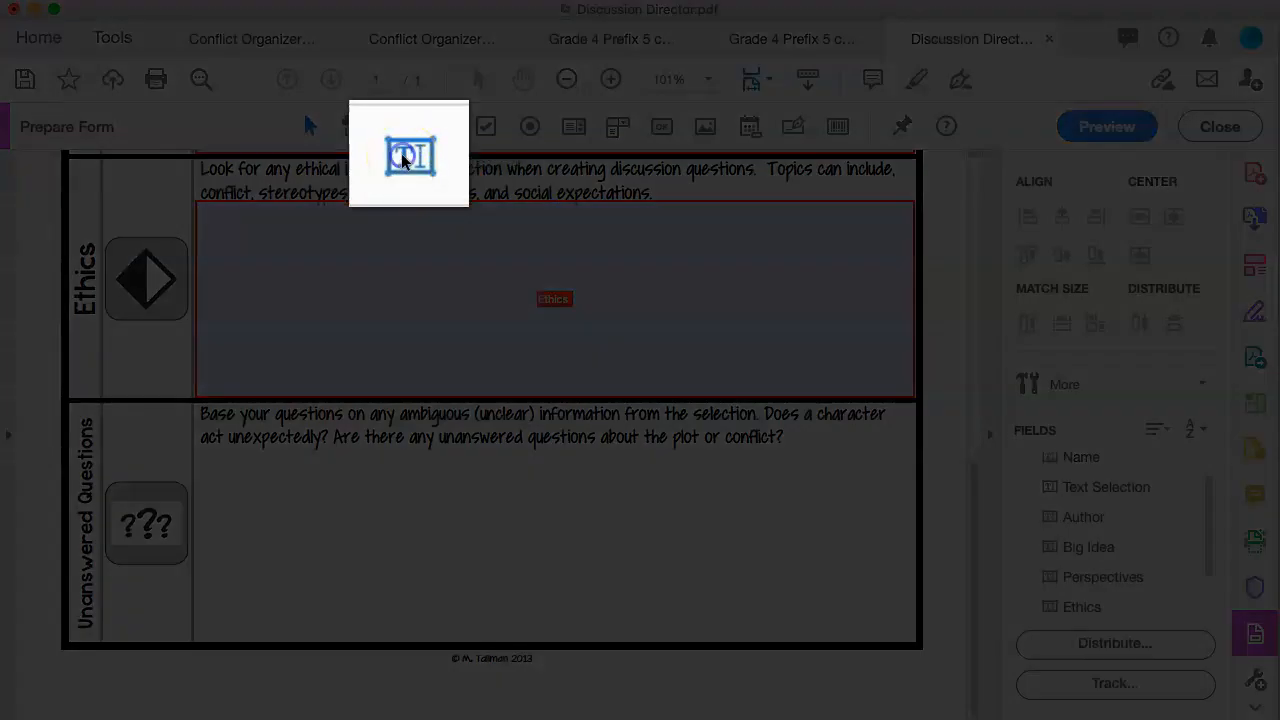
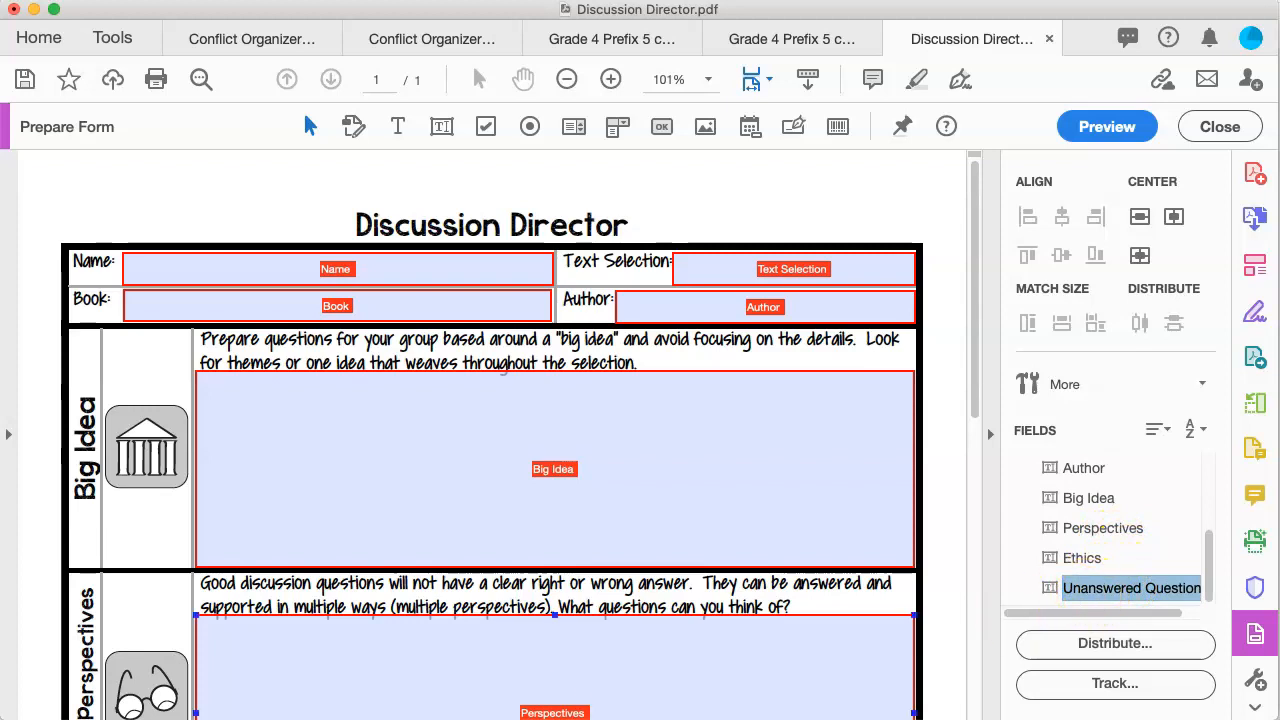
Step: Check the Perspectives and Book fields, then clear the field selection
scroll(620, 520, down, 3)
click(614, 549)
scroll(614, 549, down, 10)
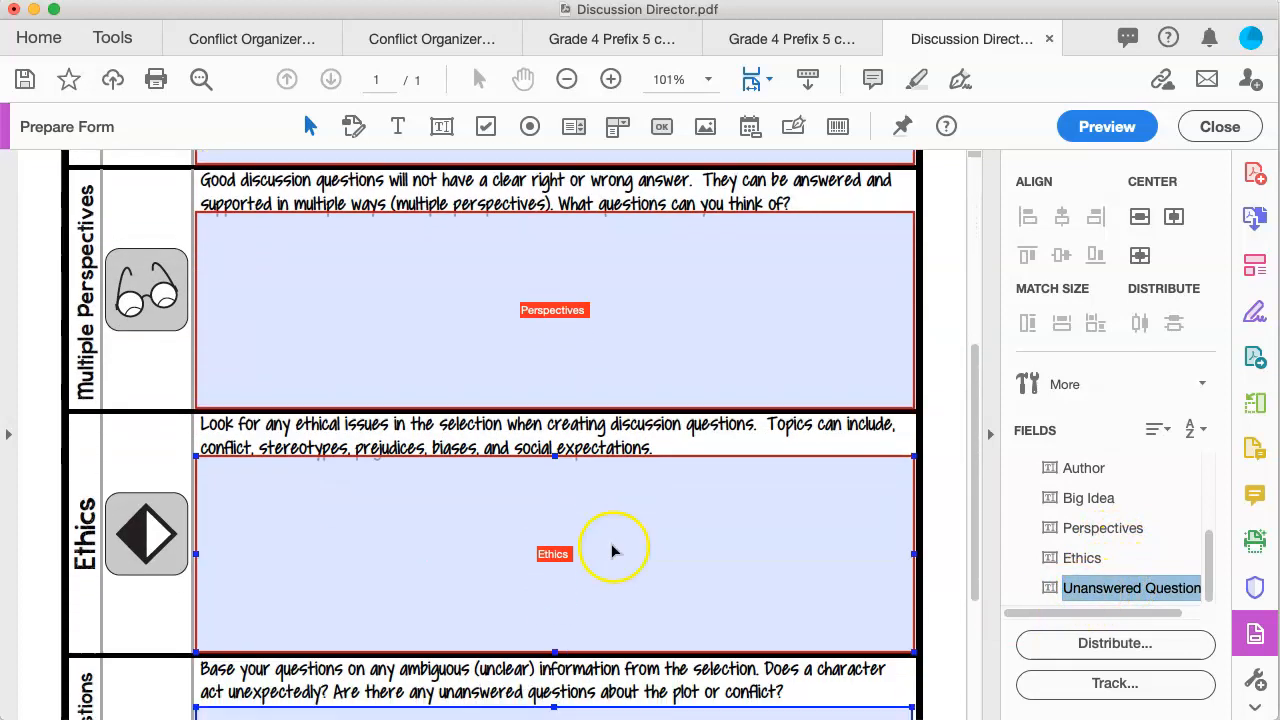
scroll(614, 549, up, 13)
click(952, 366)
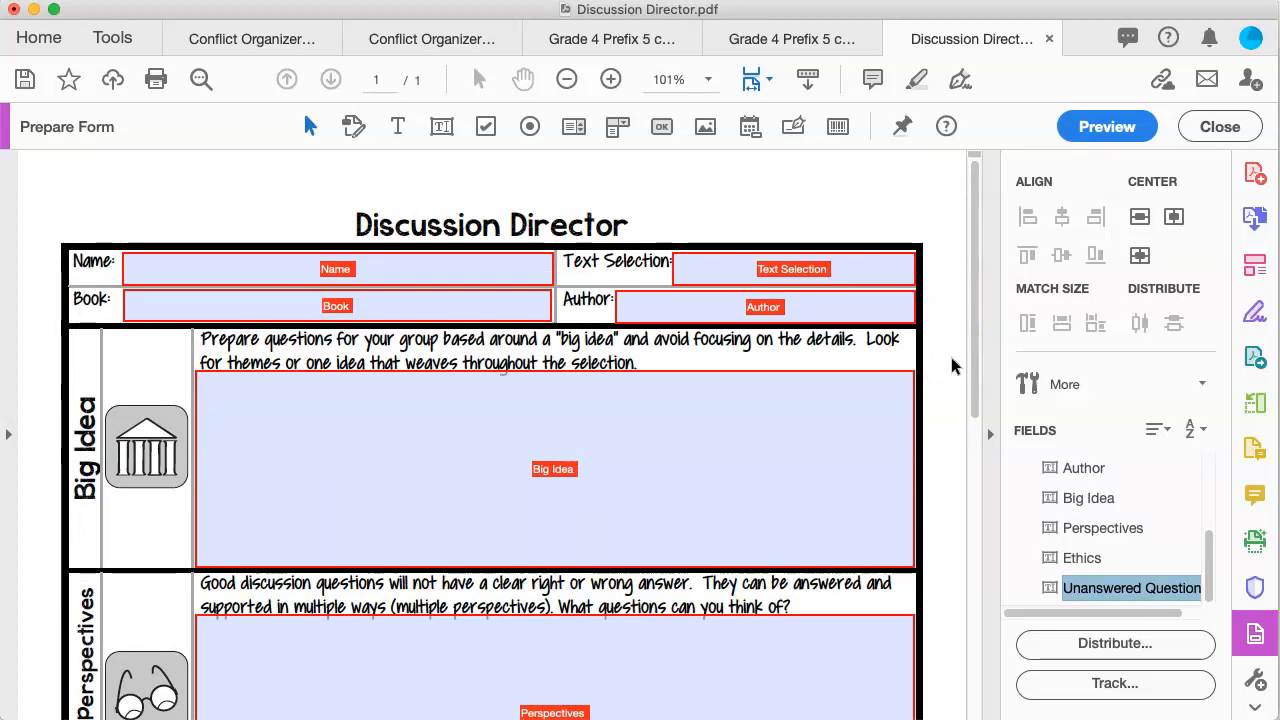
click(336, 291)
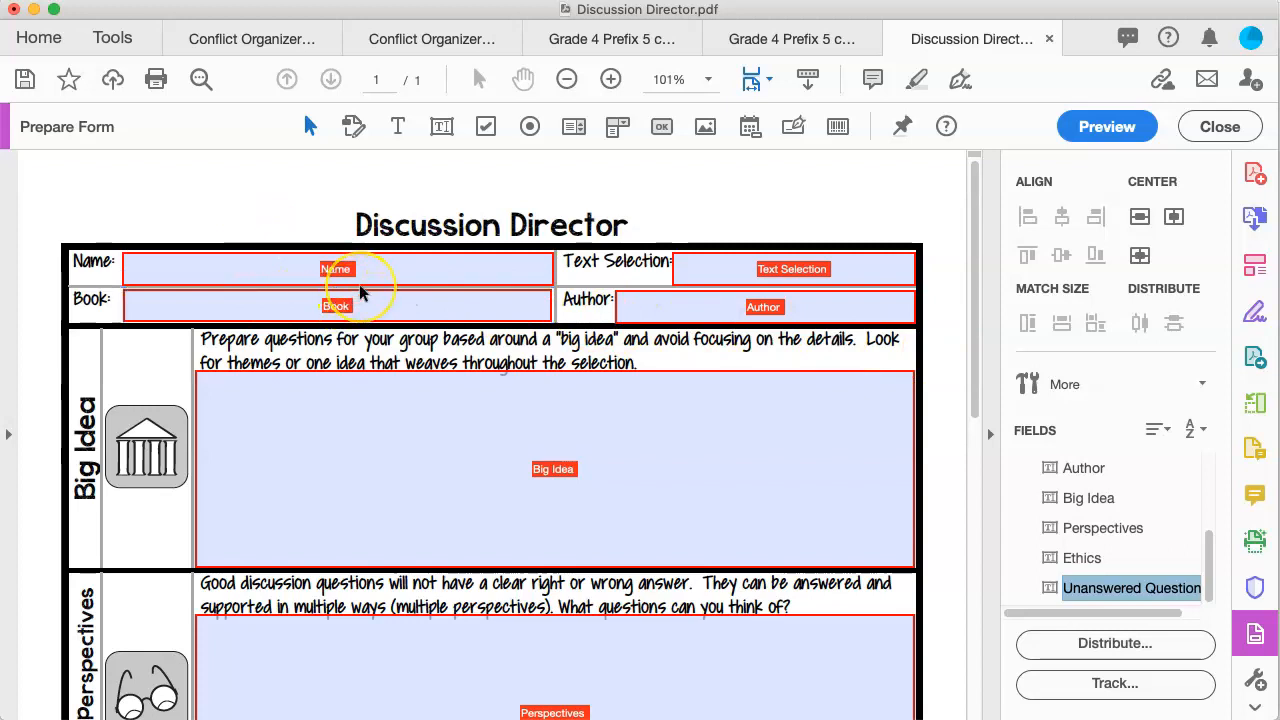
click(193, 196)
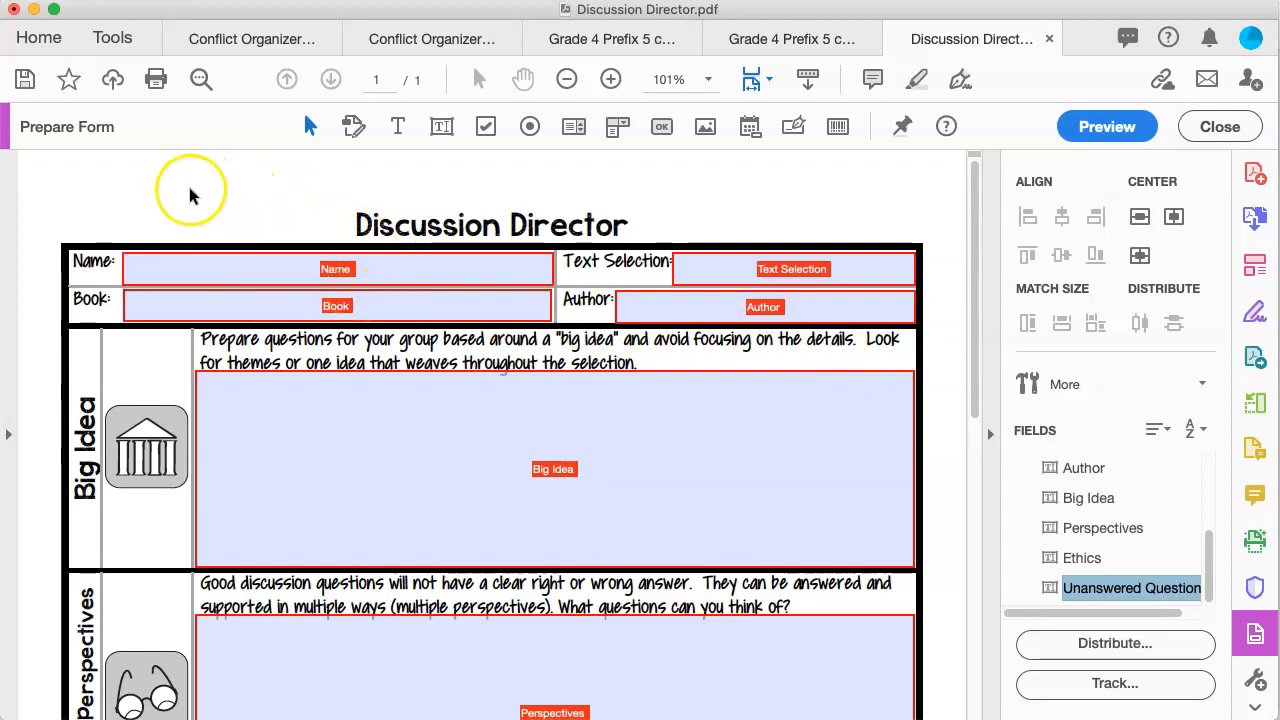
Step: Select the Name, Text Selection, Book and Author fields together and open their shared Properties
drag(206, 204, 877, 320)
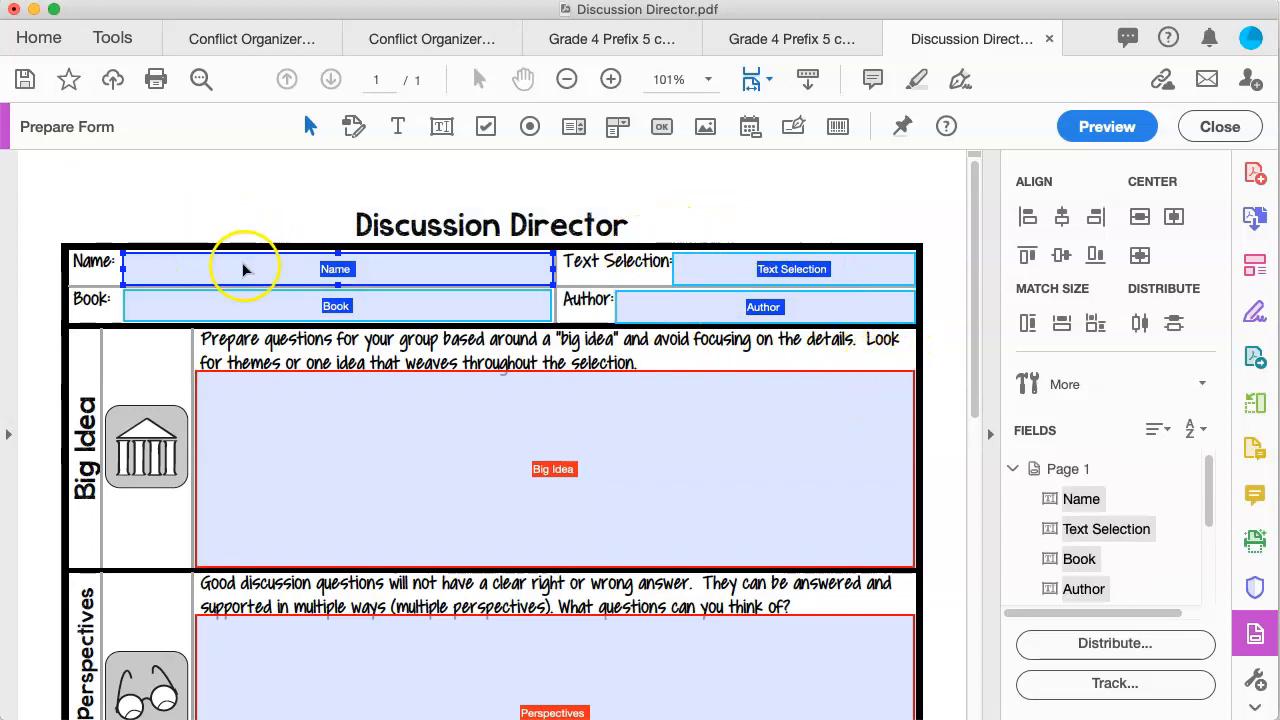
shift+click(793, 280)
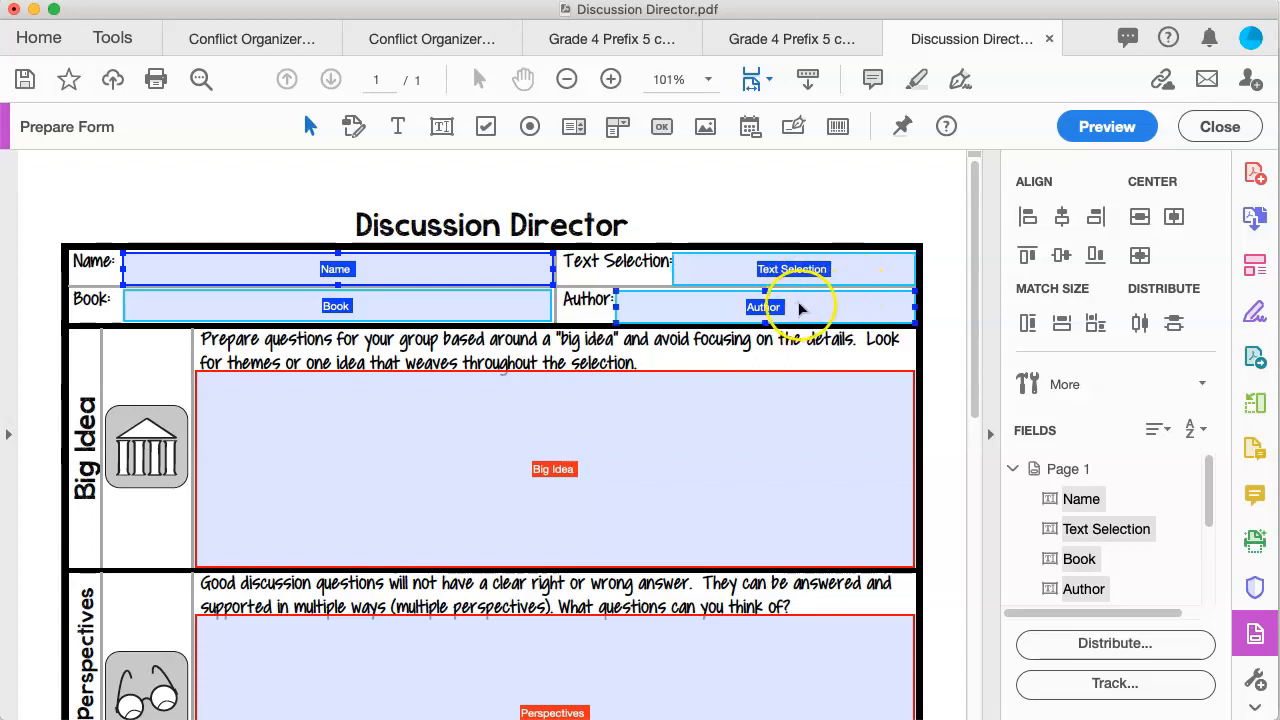
right_click(460, 272)
click(518, 287)
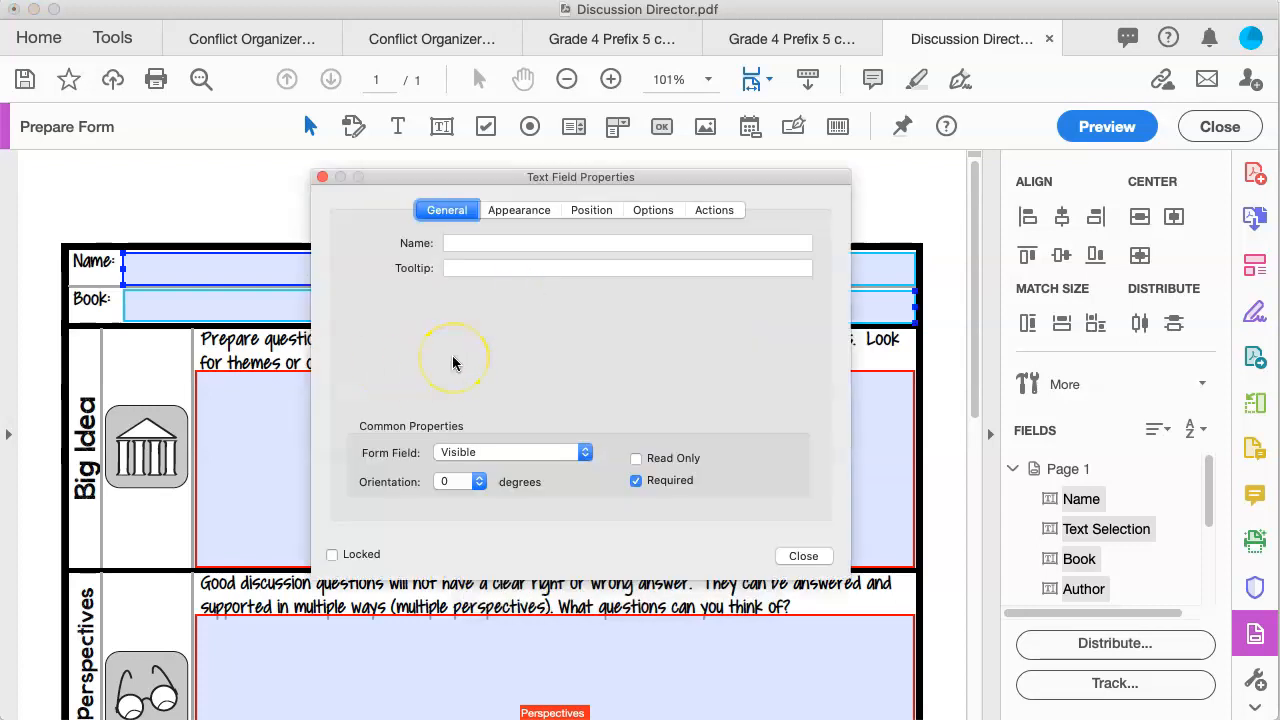
Step: Set the header fields' text colour to Red, keeping the current font size and Helvetica font
click(513, 213)
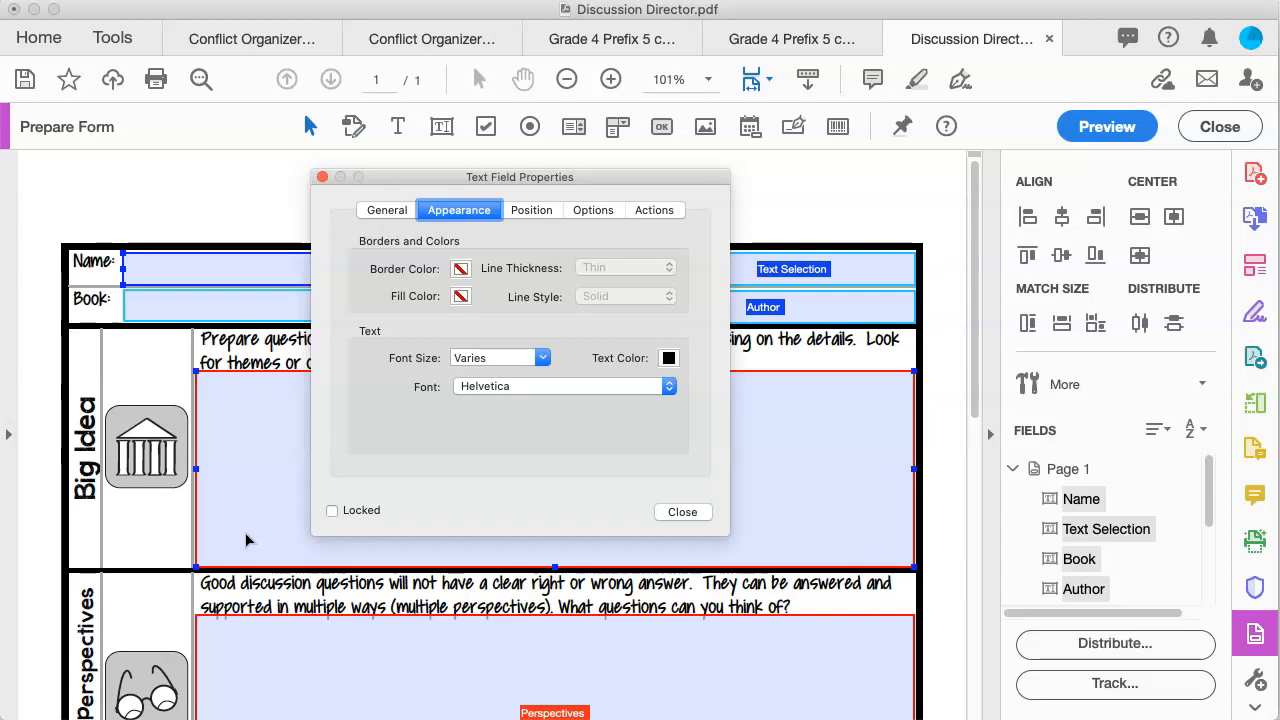
click(543, 359)
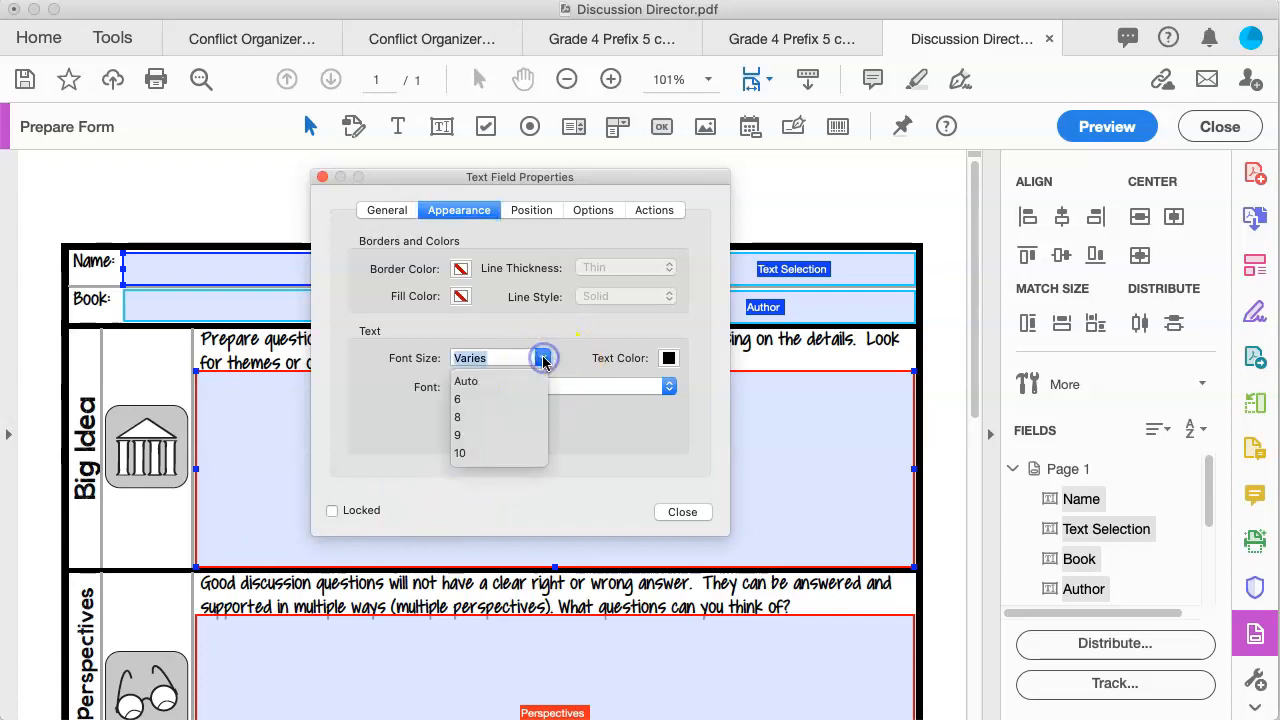
scroll(495, 452, down, 3)
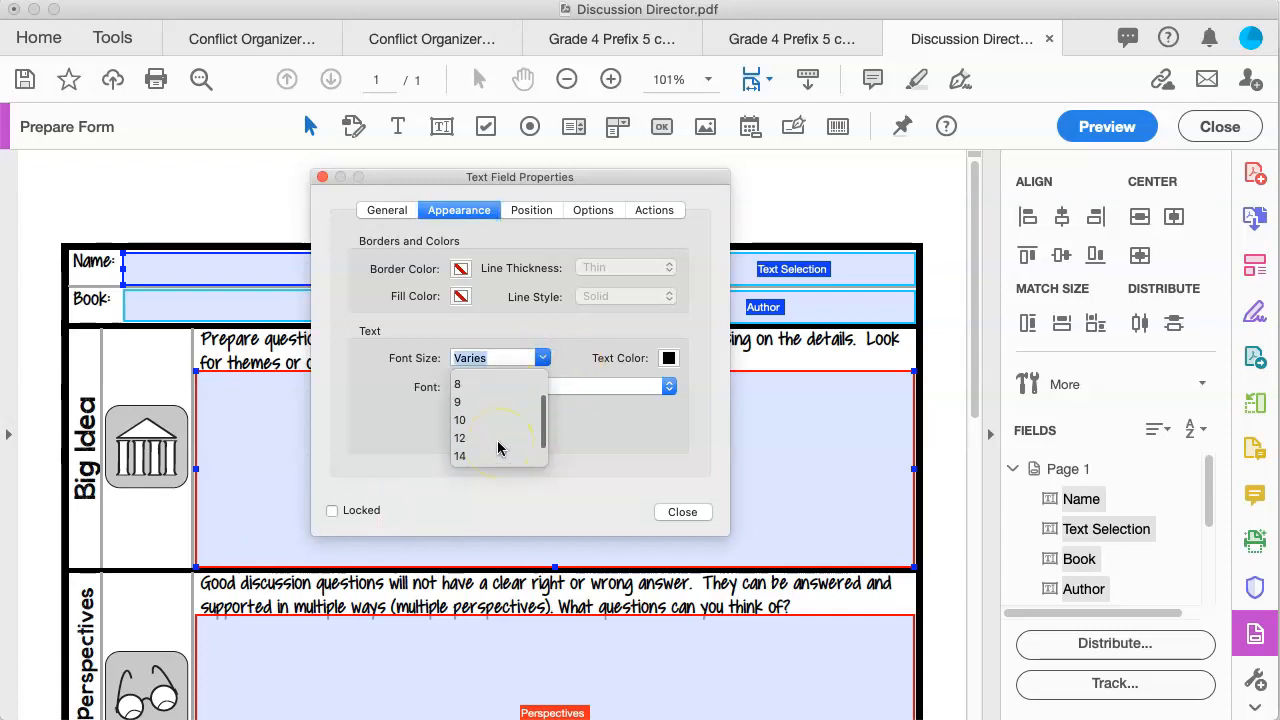
scroll(498, 449, up, 3)
click(669, 359)
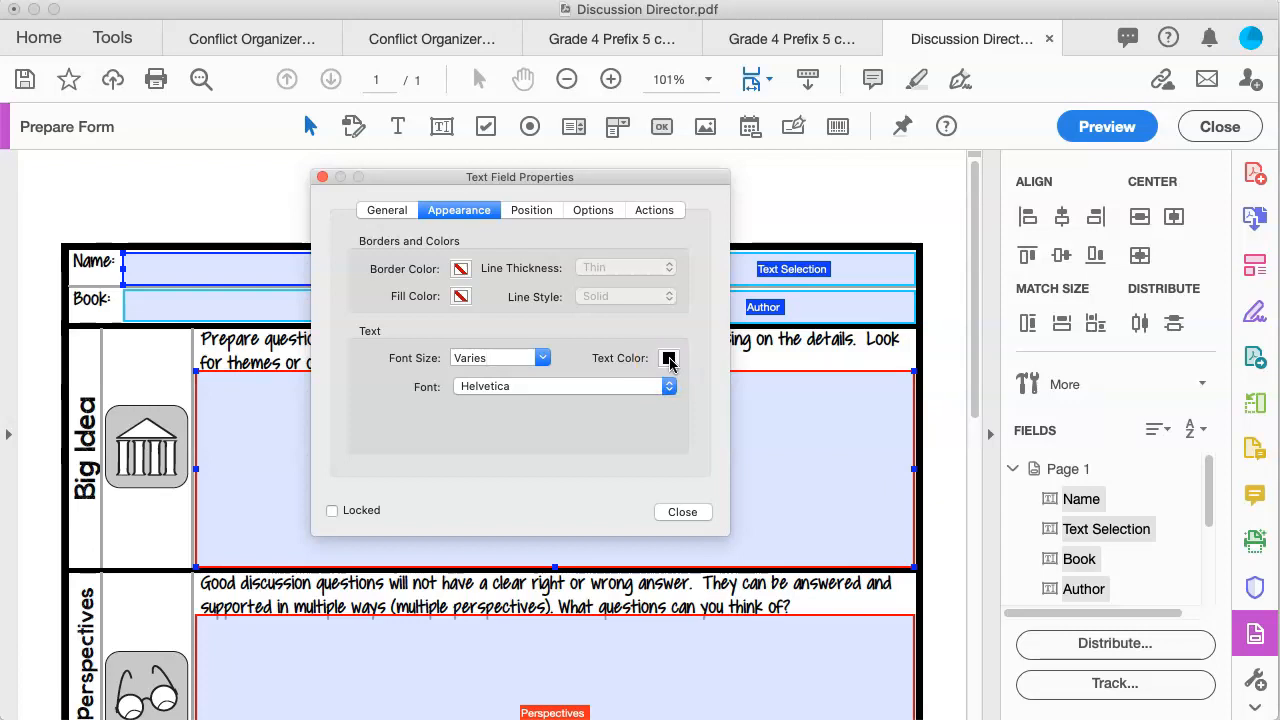
click(669, 359)
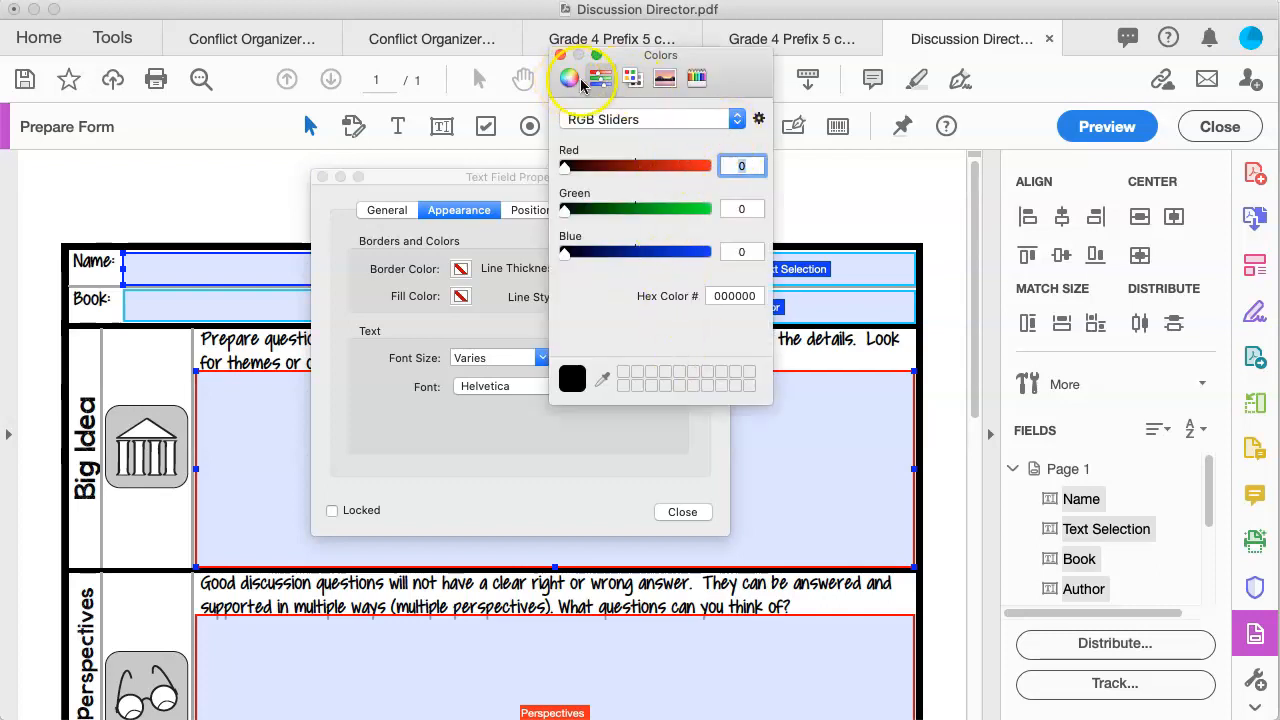
click(633, 78)
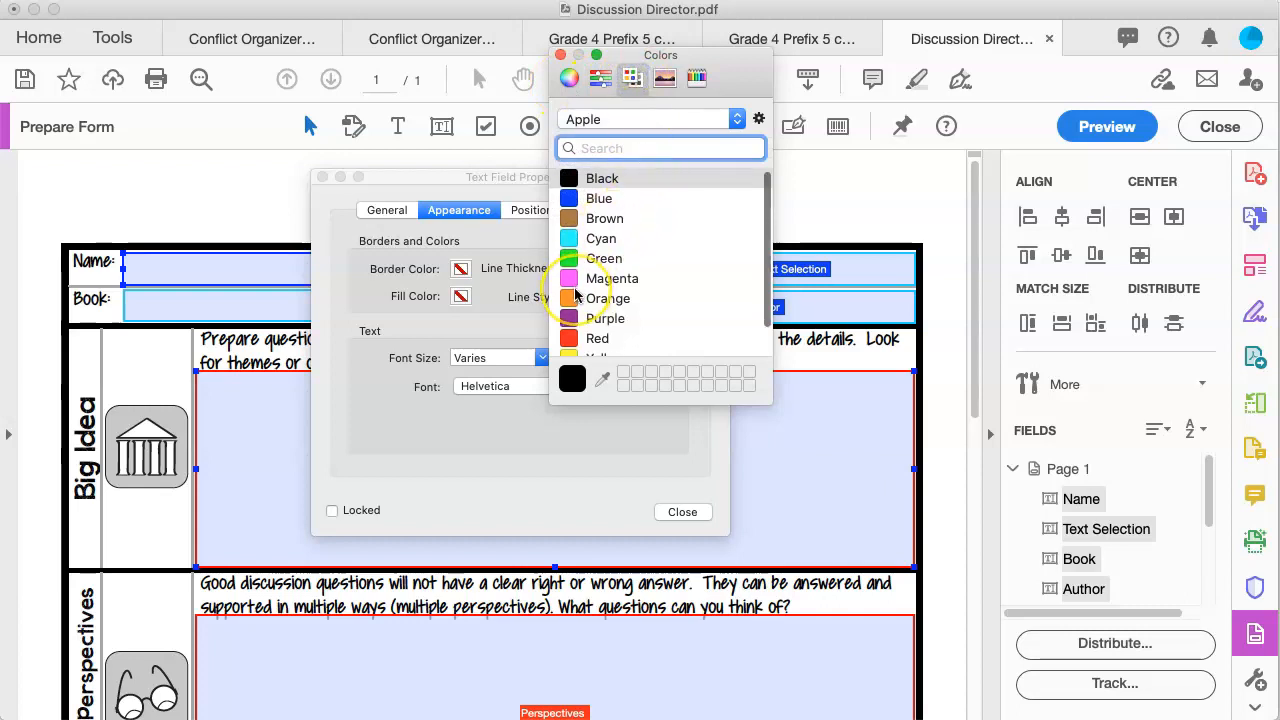
scroll(575, 290, down, 2)
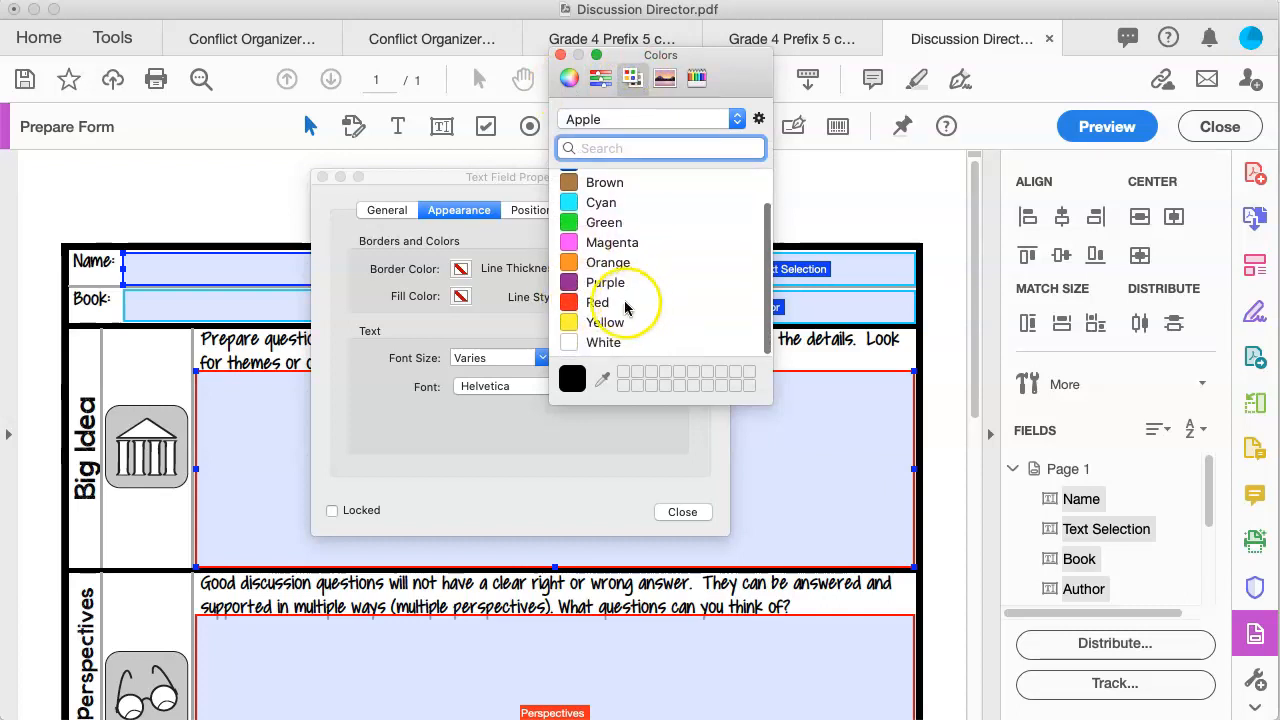
click(572, 308)
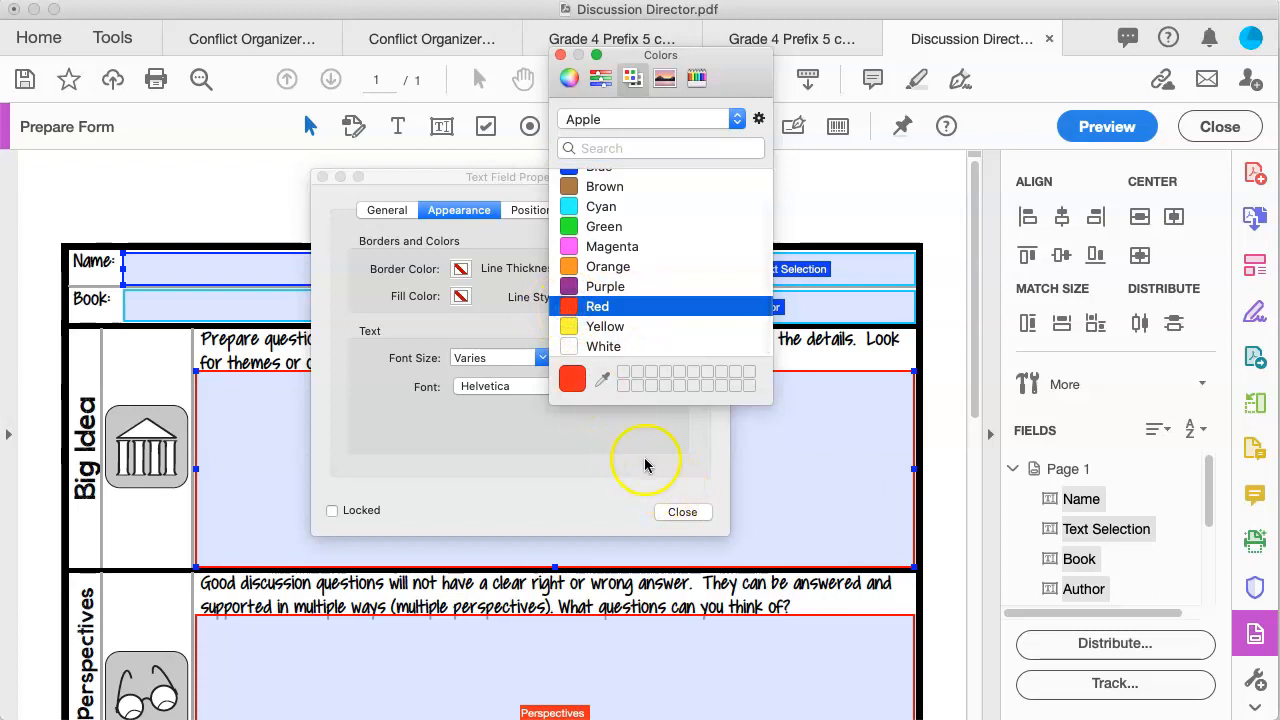
click(560, 55)
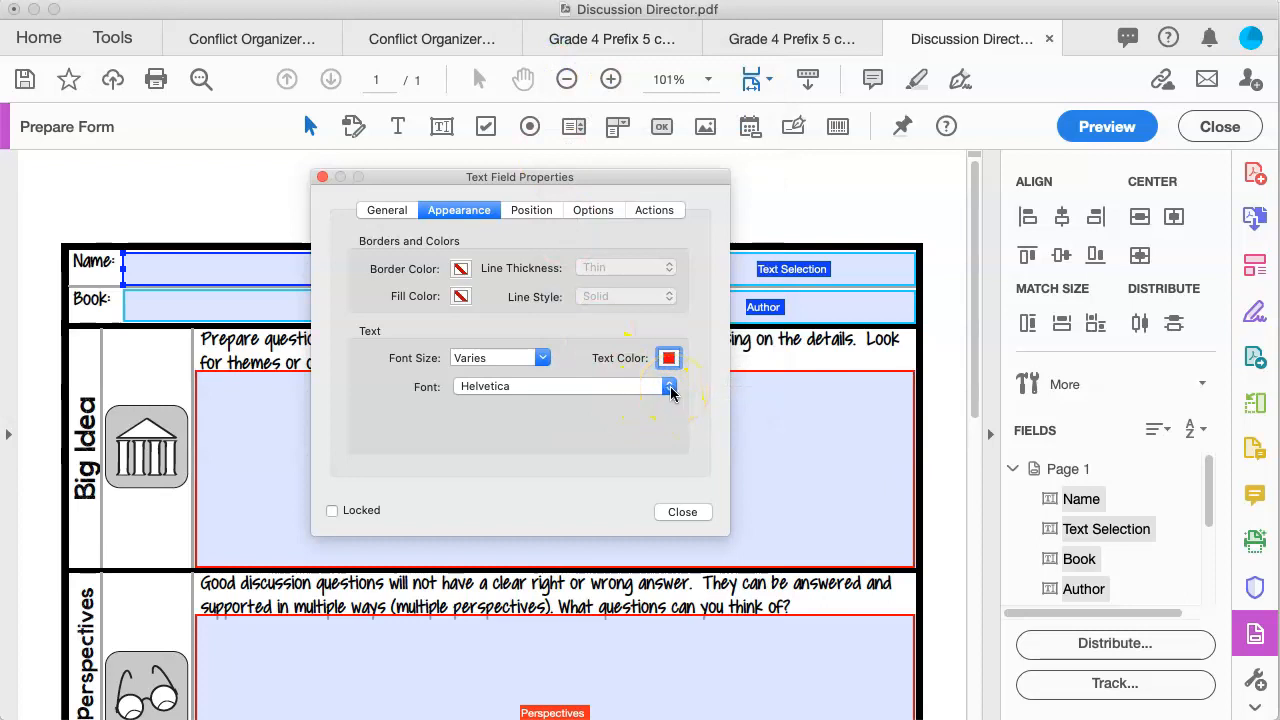
click(670, 388)
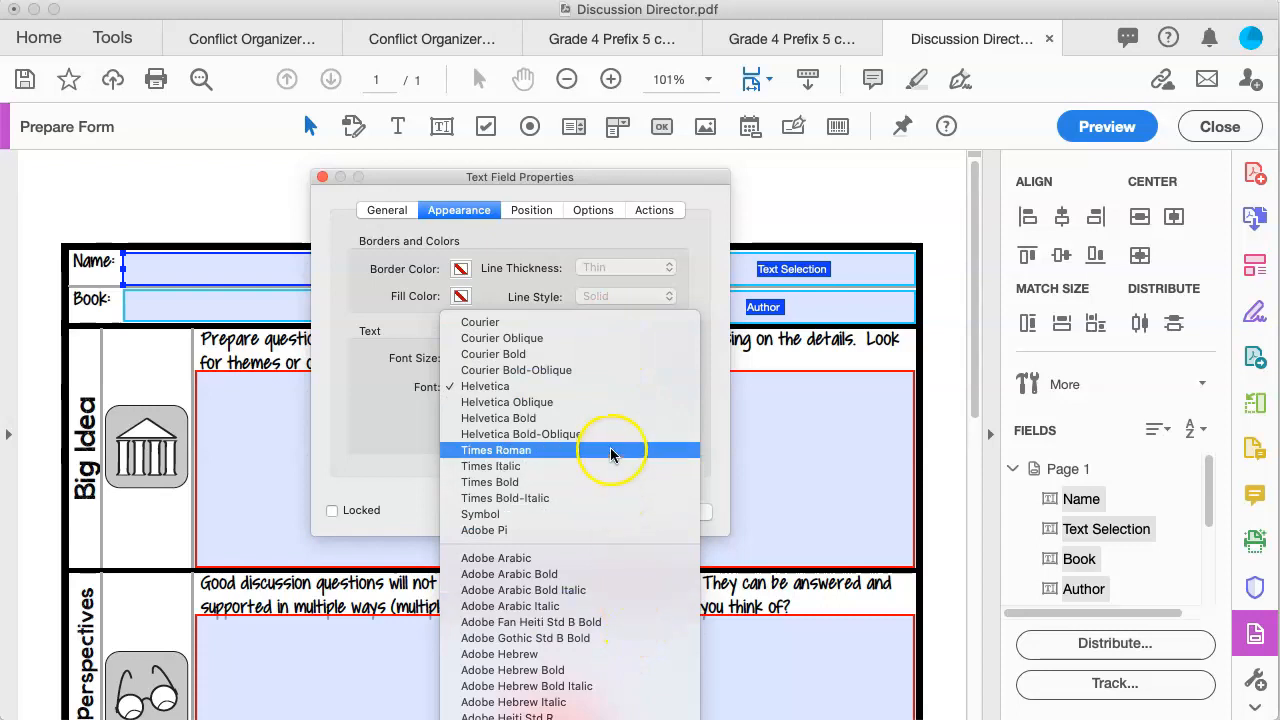
click(484, 214)
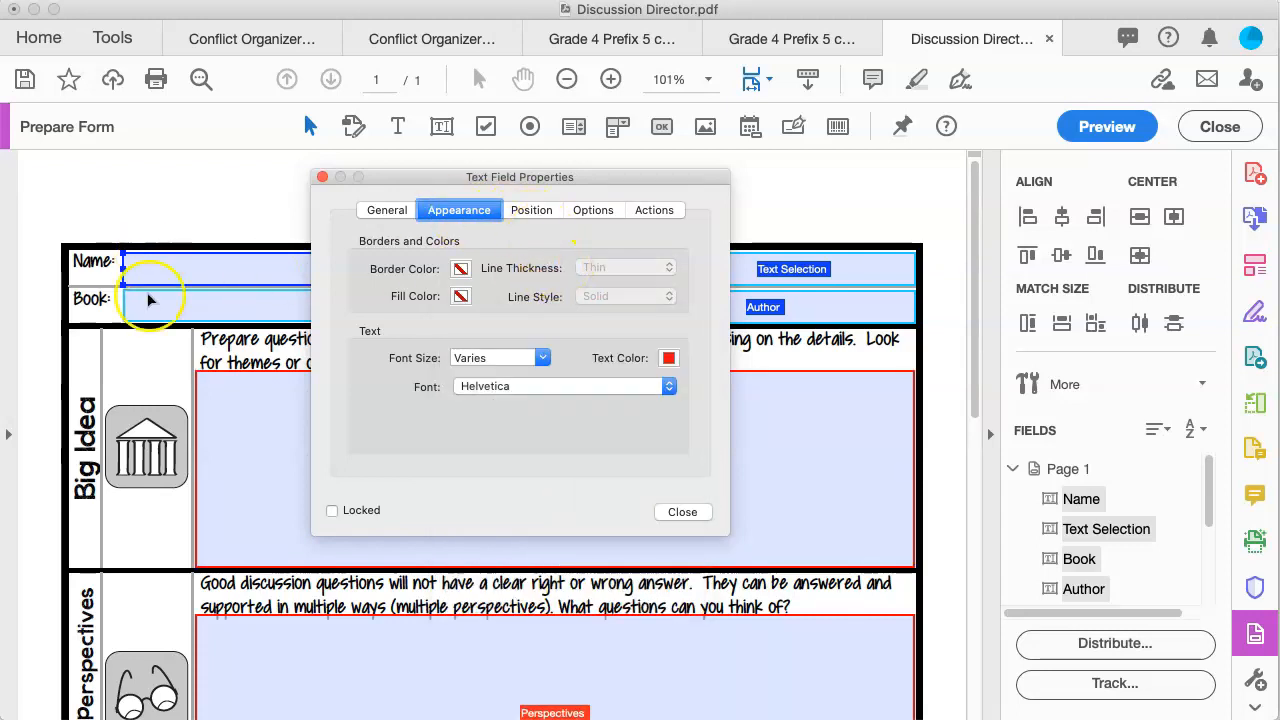
Step: Center-align the text in the selected fields and close the properties dialog
shift+click(231, 452)
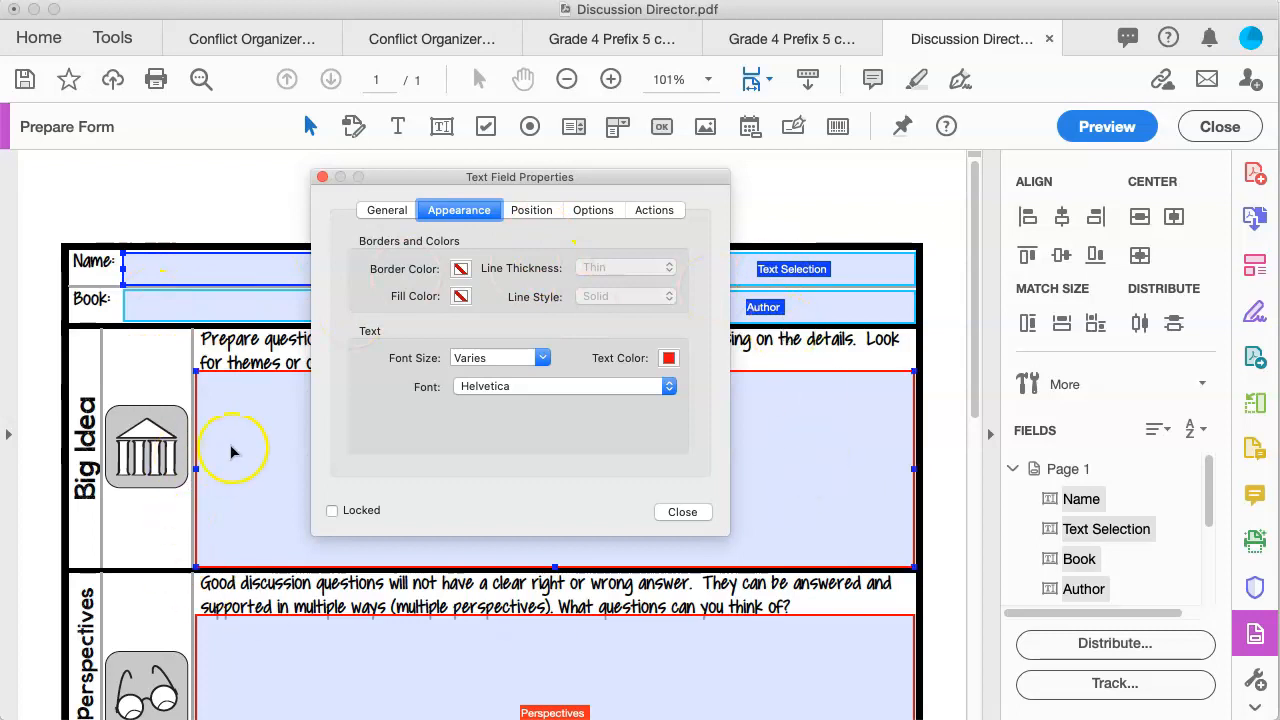
click(593, 211)
click(494, 245)
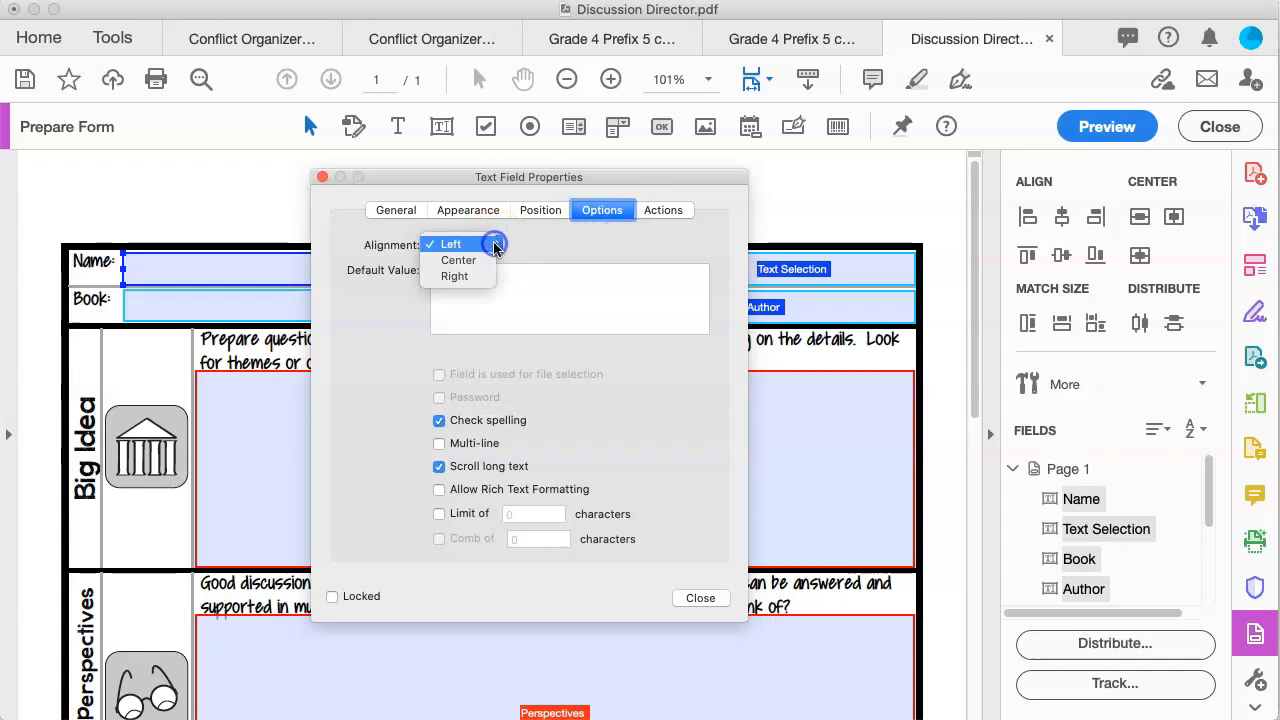
click(485, 261)
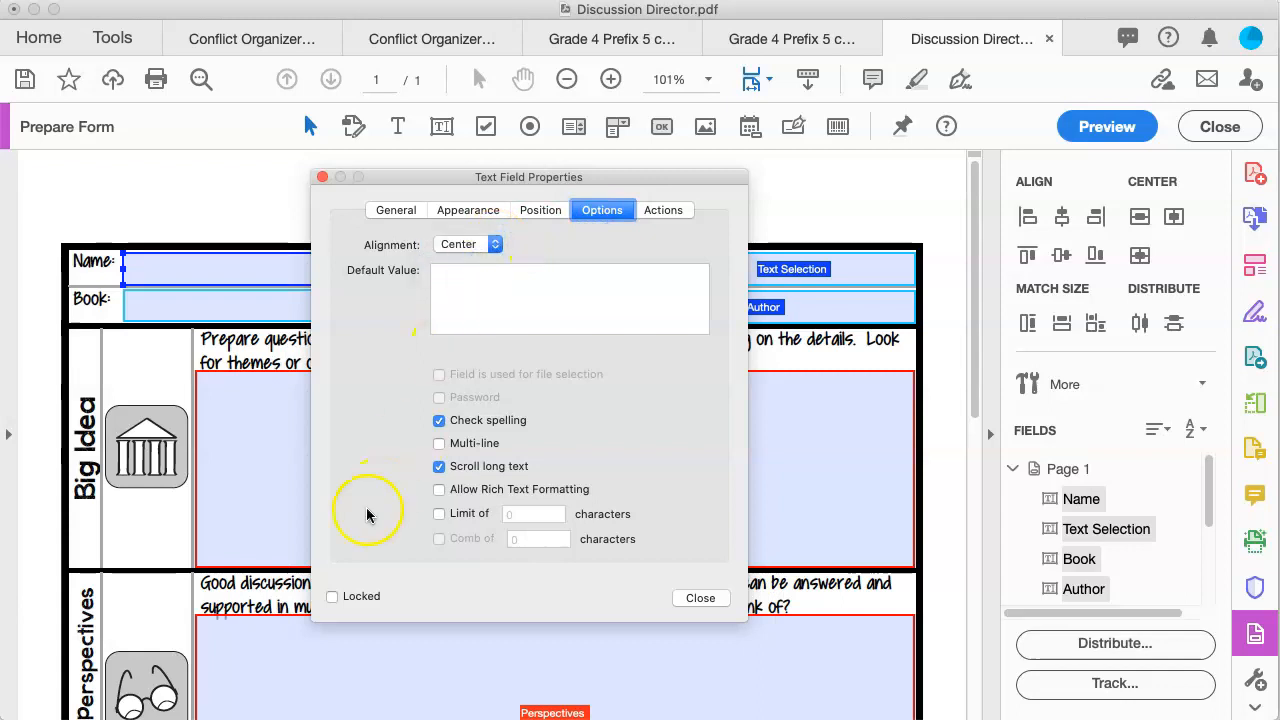
click(701, 598)
scroll(157, 350, down, 10)
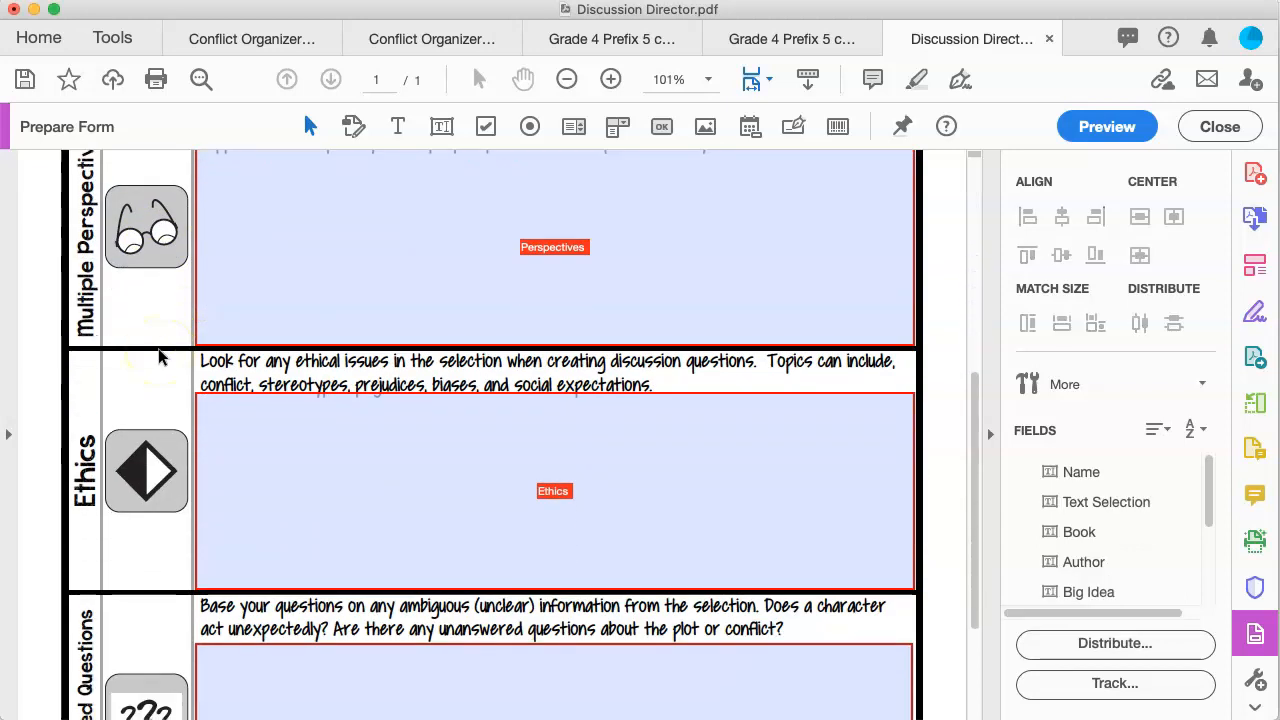
Step: Check the Big Idea, Perspectives, Ethics and Unanswered Questions answer fields, ending on Big Idea
scroll(158, 355, up, 5)
scroll(158, 357, up, 1)
click(386, 289)
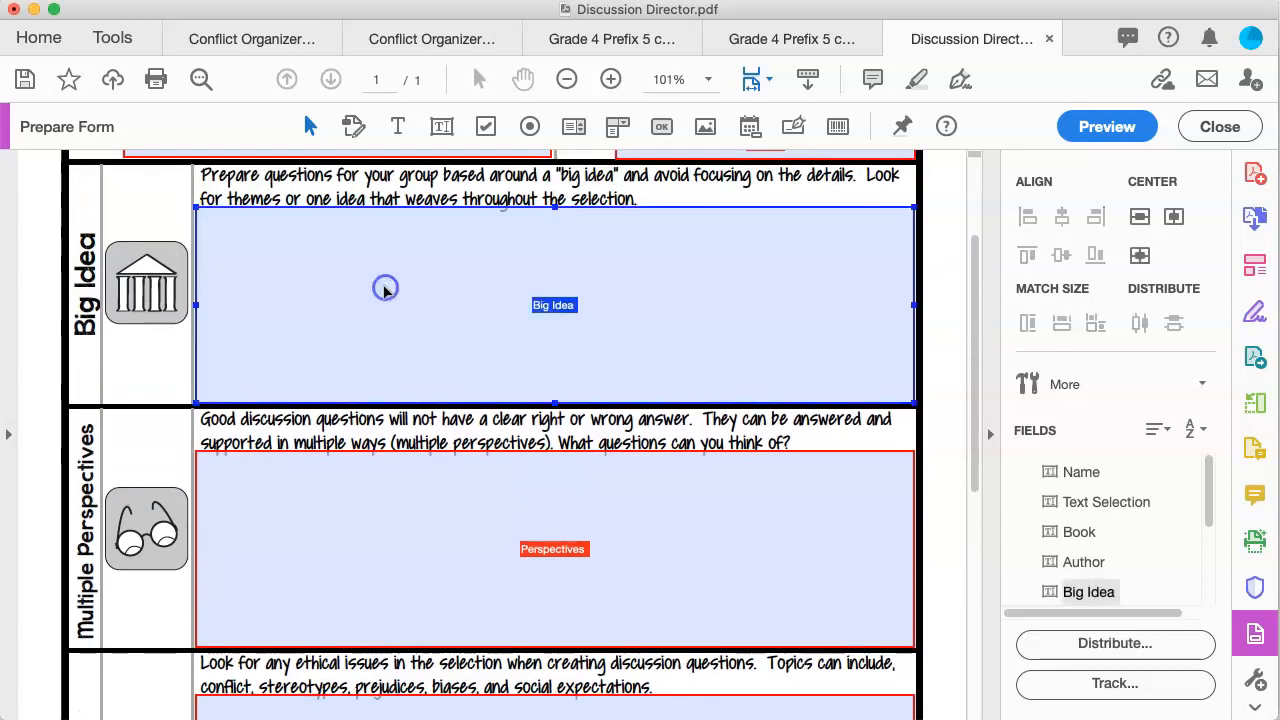
click(305, 516)
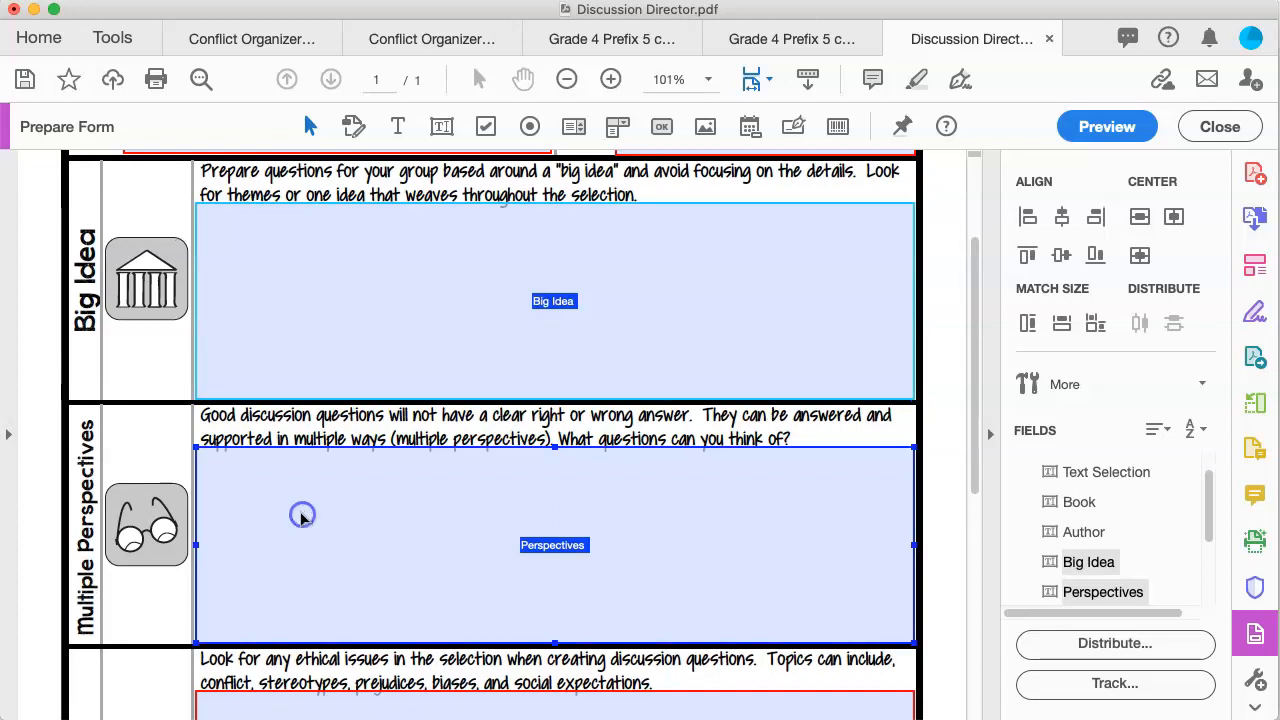
scroll(307, 518, down, 2)
scroll(310, 514, down, 3)
click(322, 510)
scroll(322, 510, down, 5)
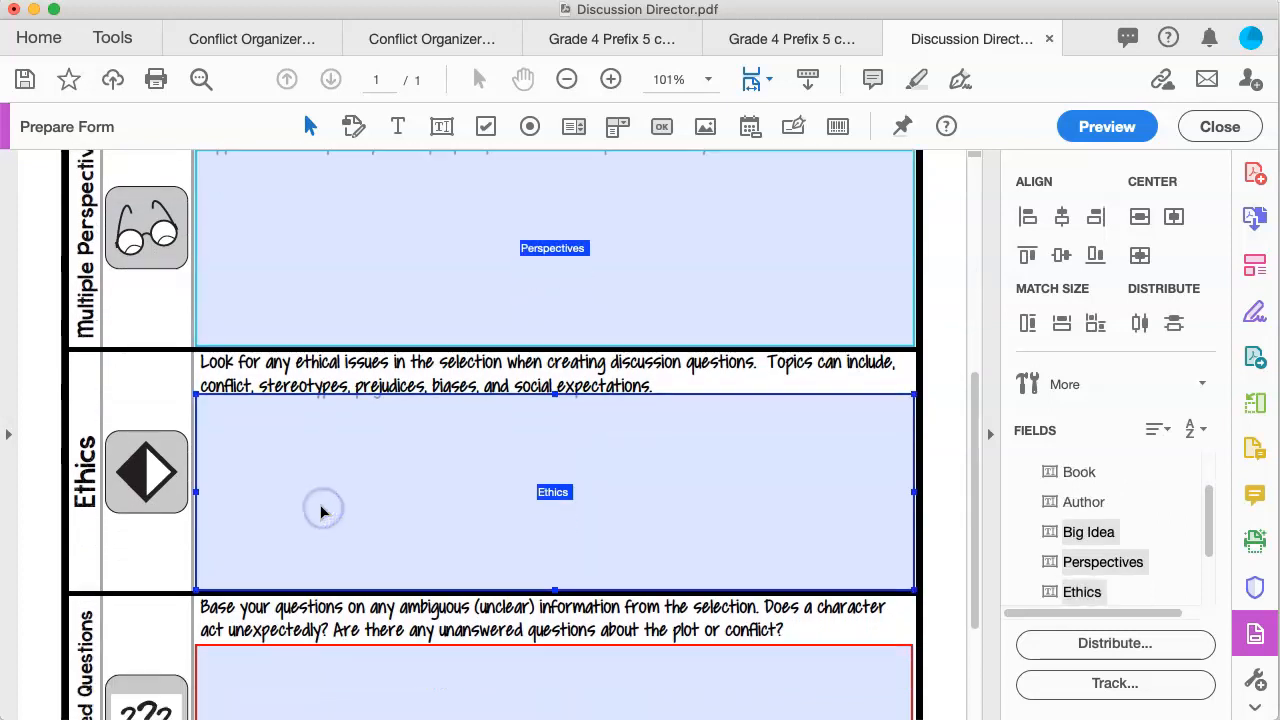
click(324, 512)
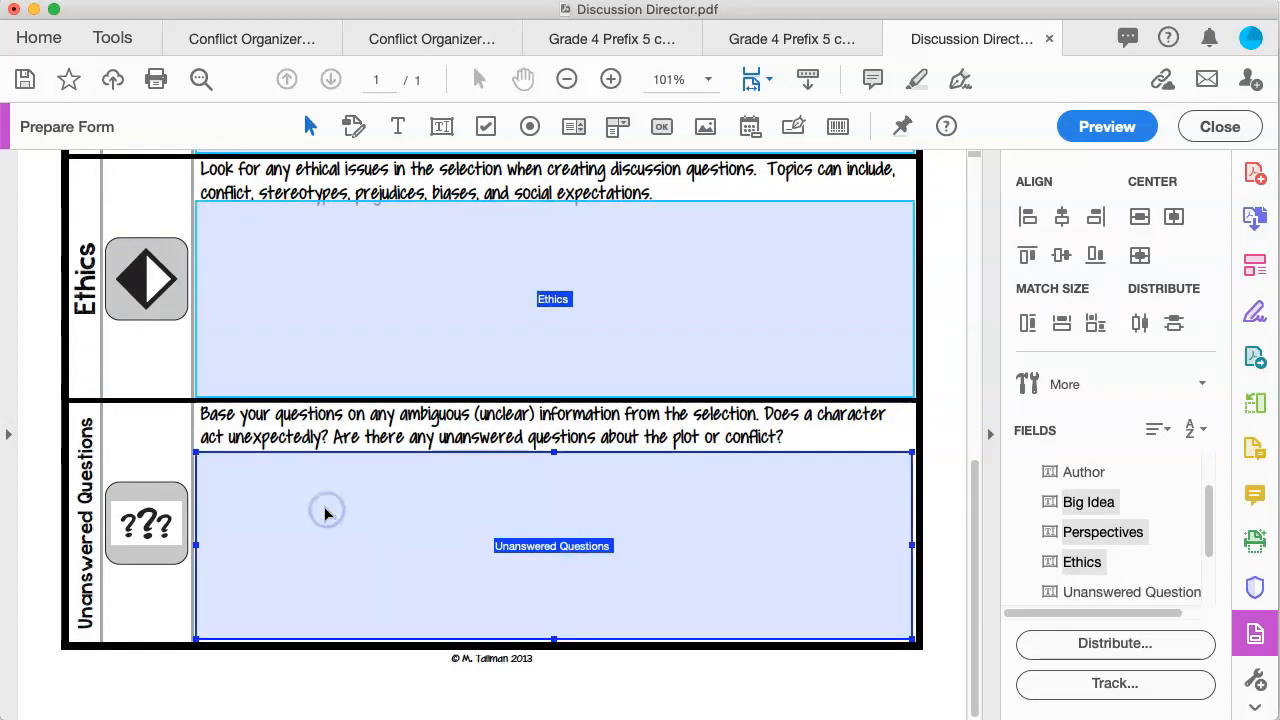
scroll(325, 514, up, 10)
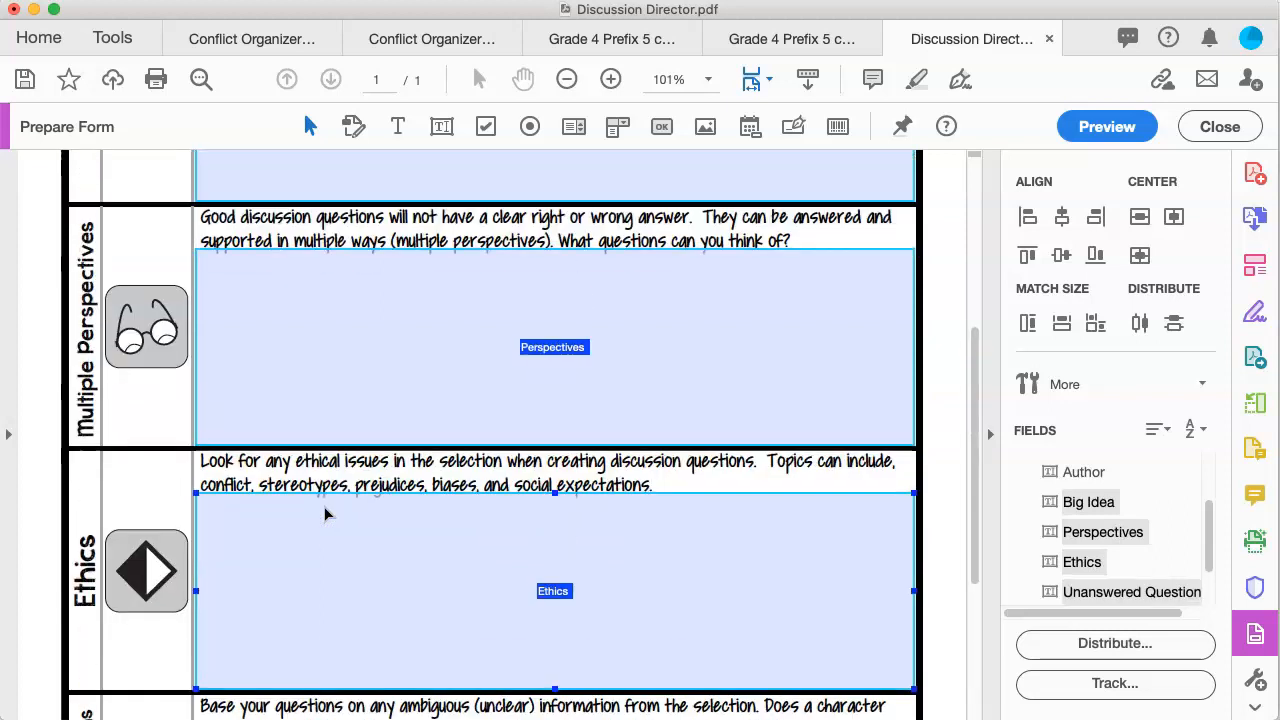
click(535, 443)
Step: Set the Big Idea field's text colour to Red in its Appearance properties
right_click(616, 472)
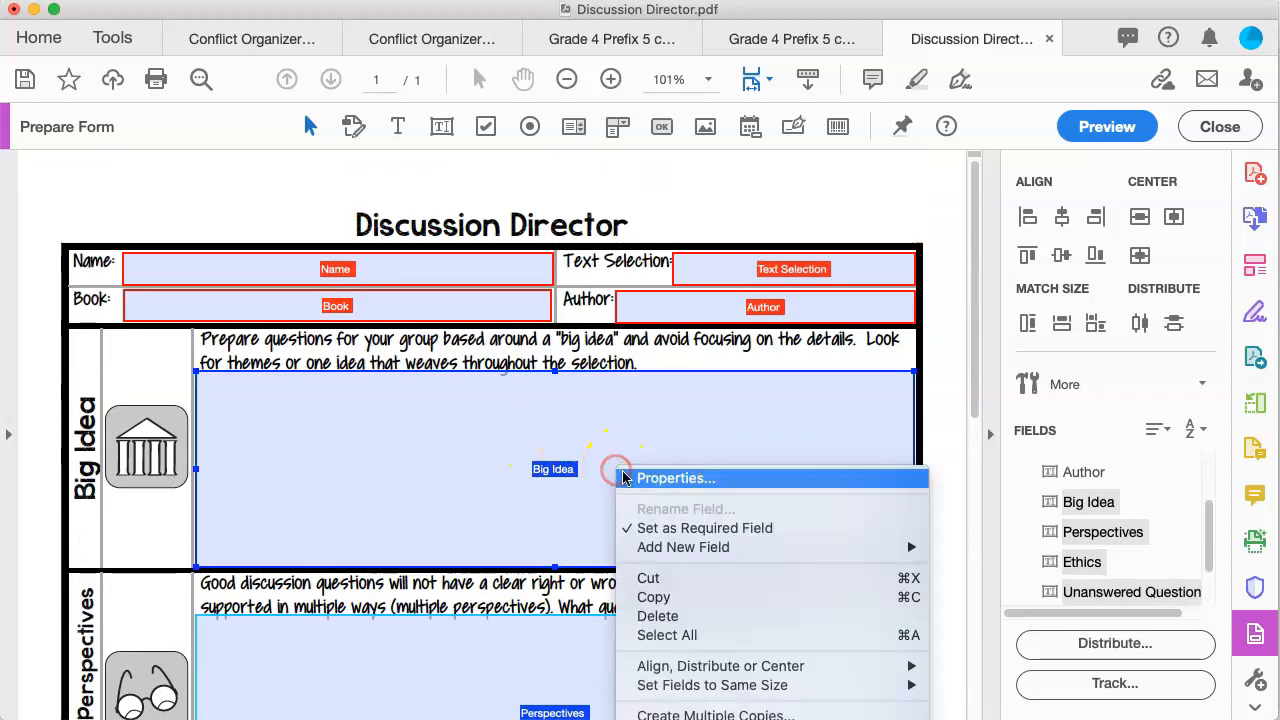
click(650, 476)
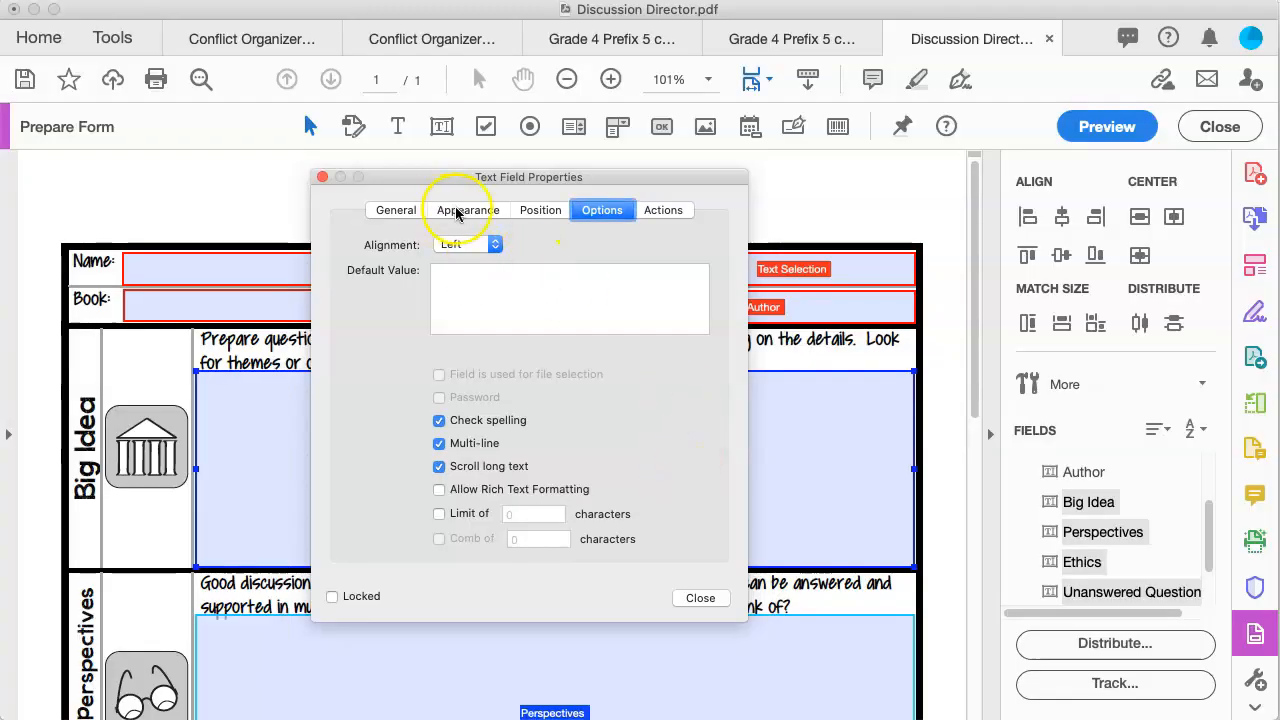
click(448, 213)
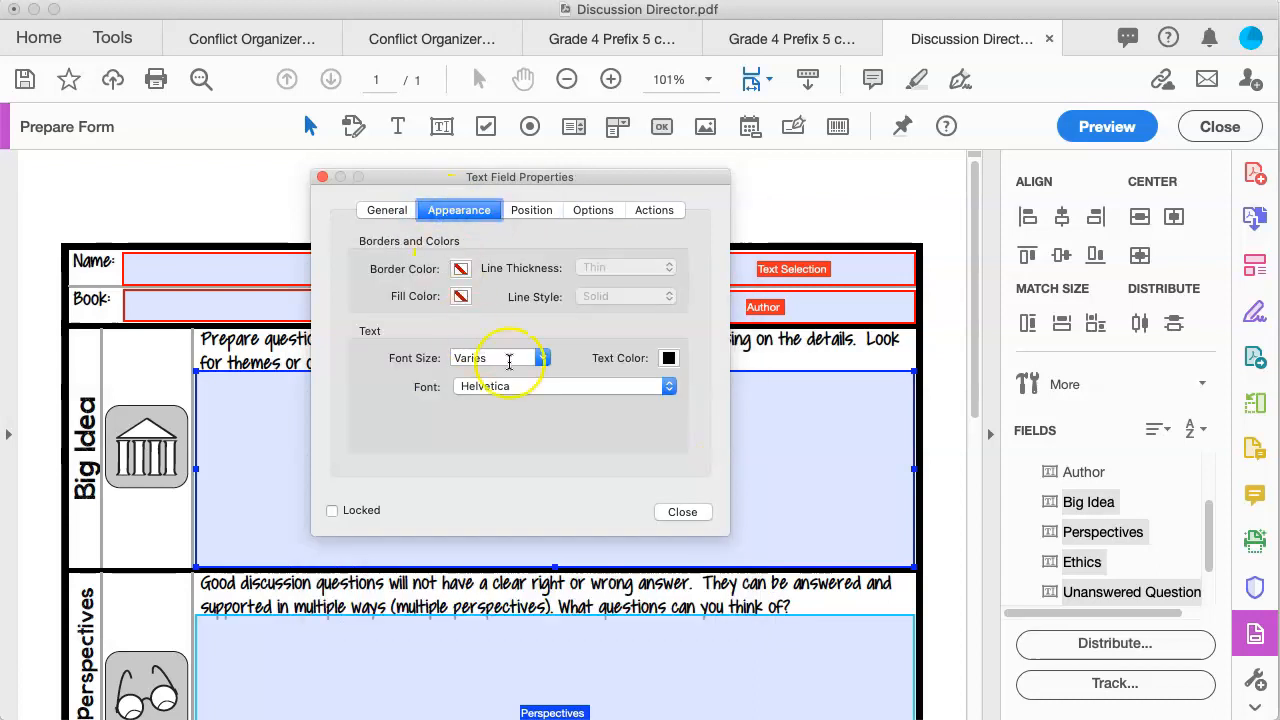
click(670, 359)
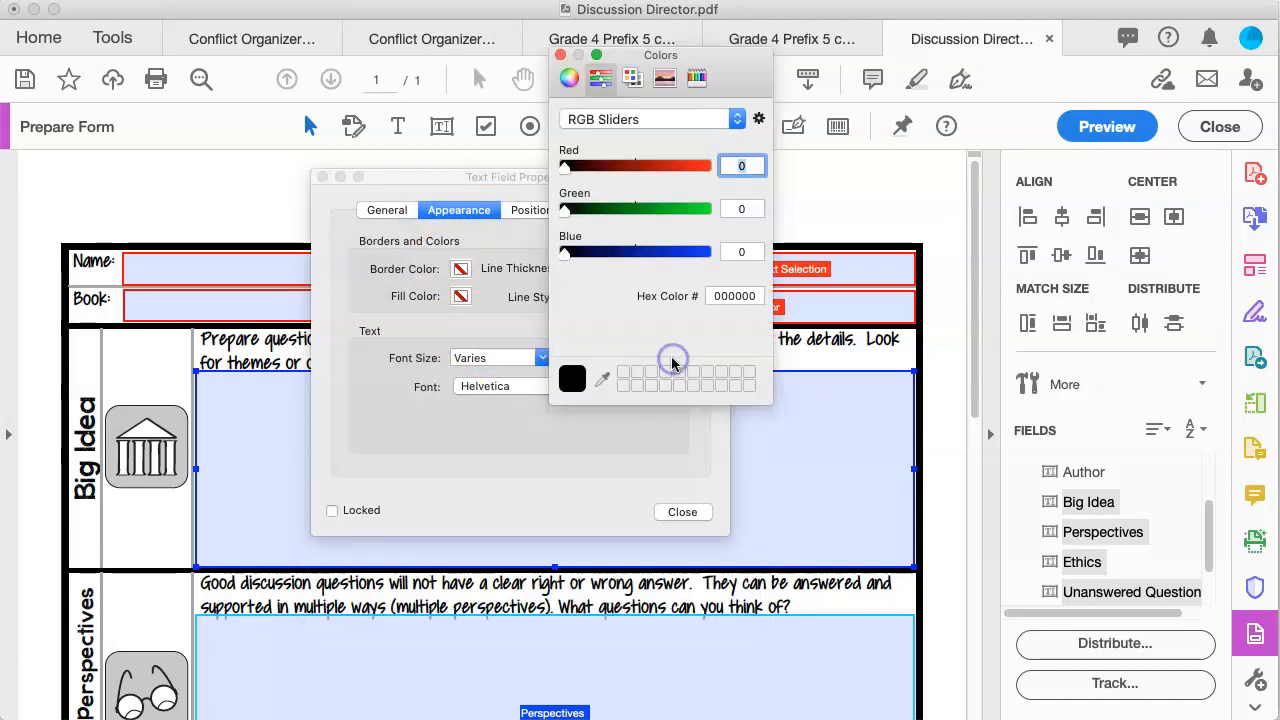
click(632, 77)
click(573, 341)
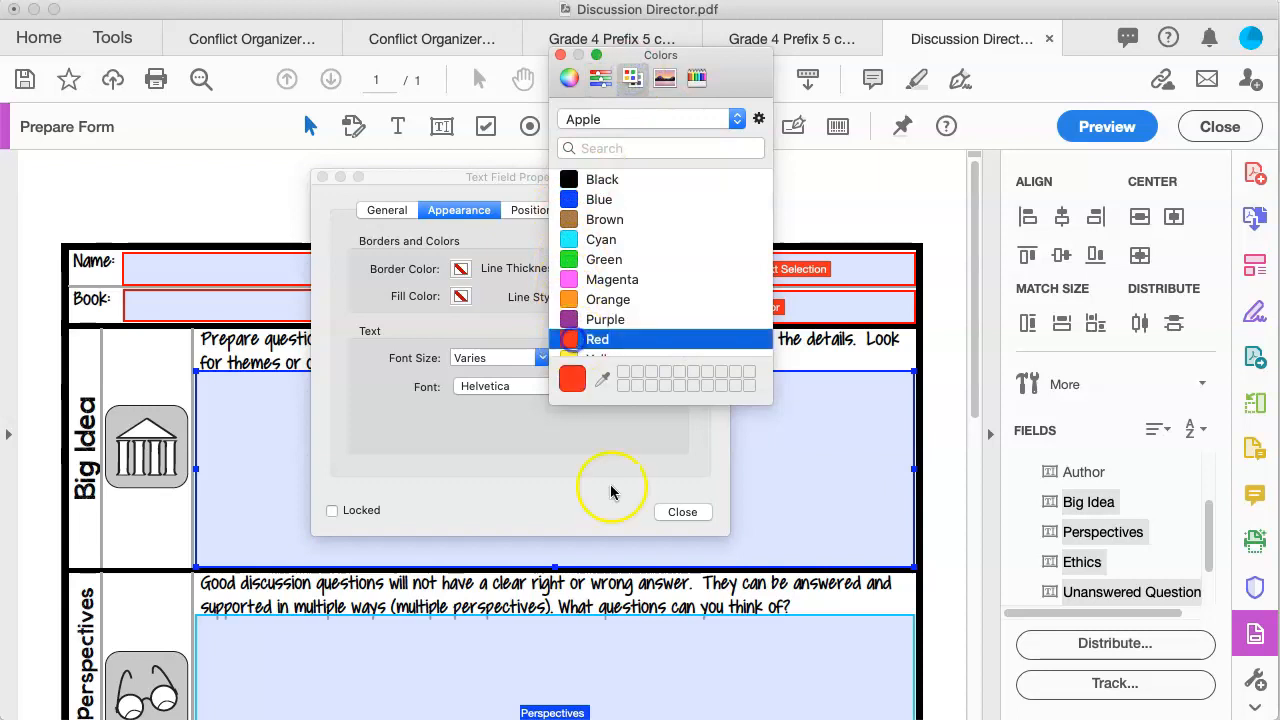
click(560, 55)
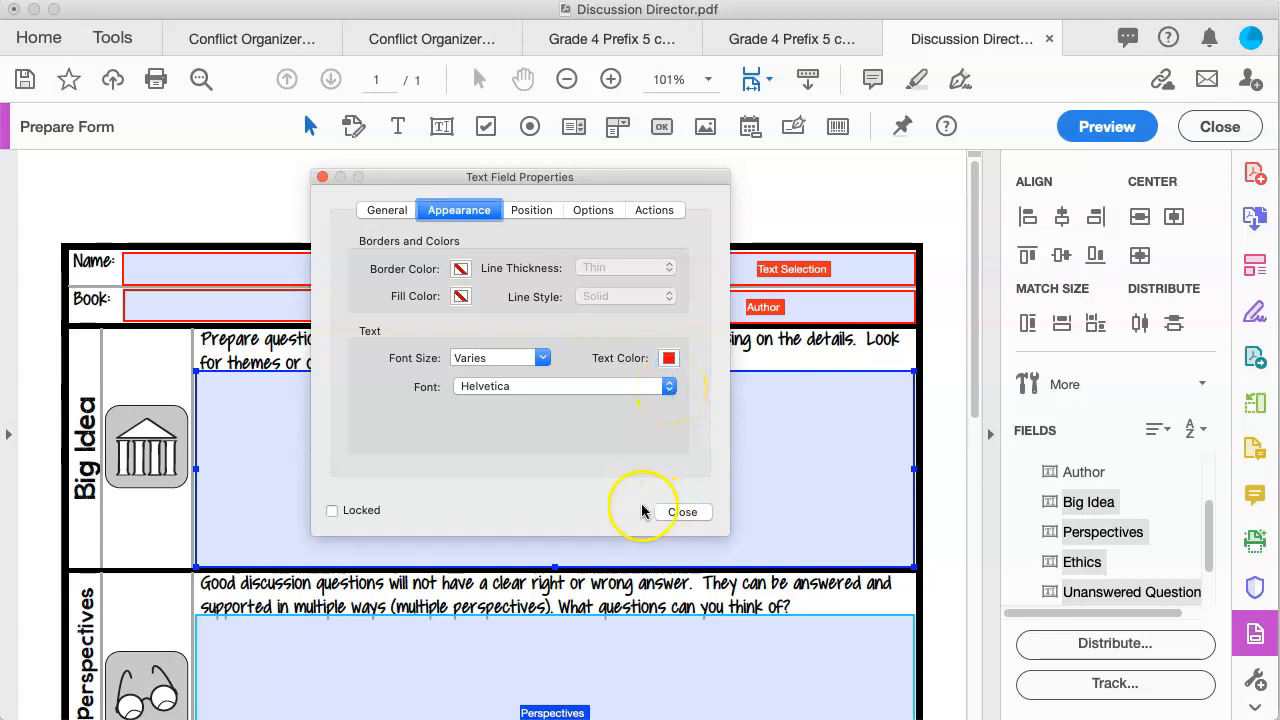
click(684, 514)
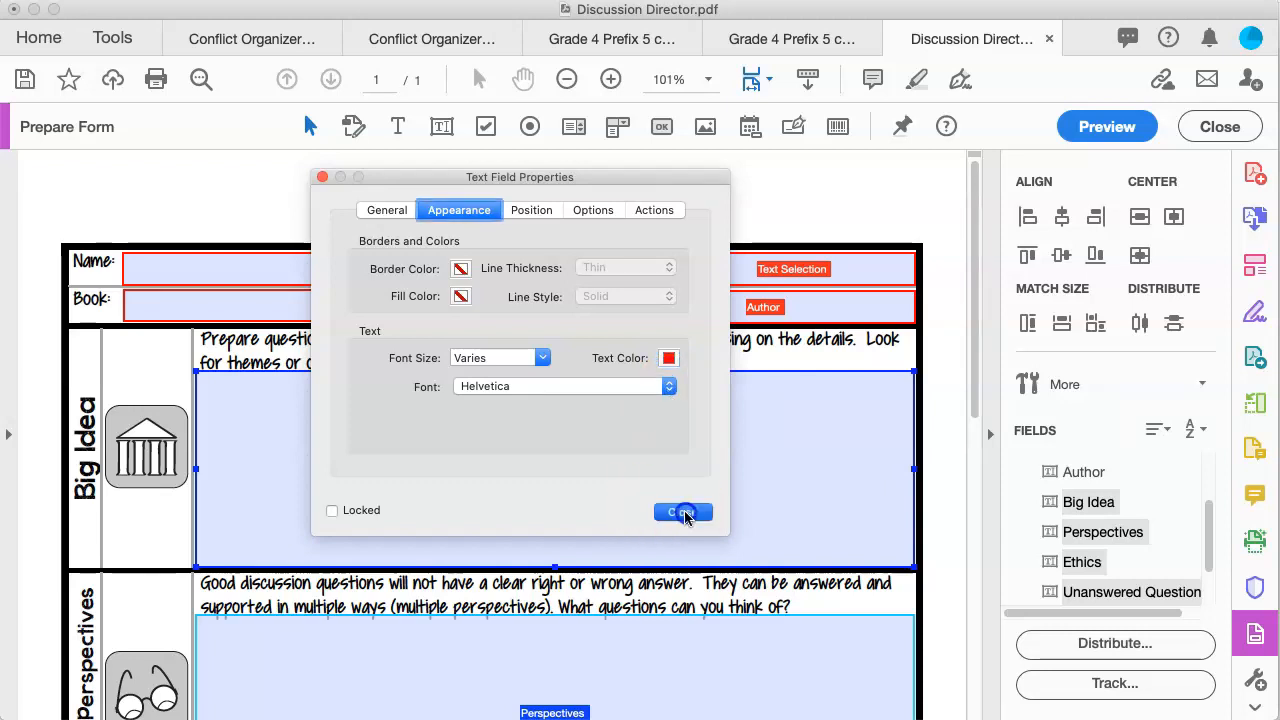
click(1100, 132)
scroll(190, 465, down, 5)
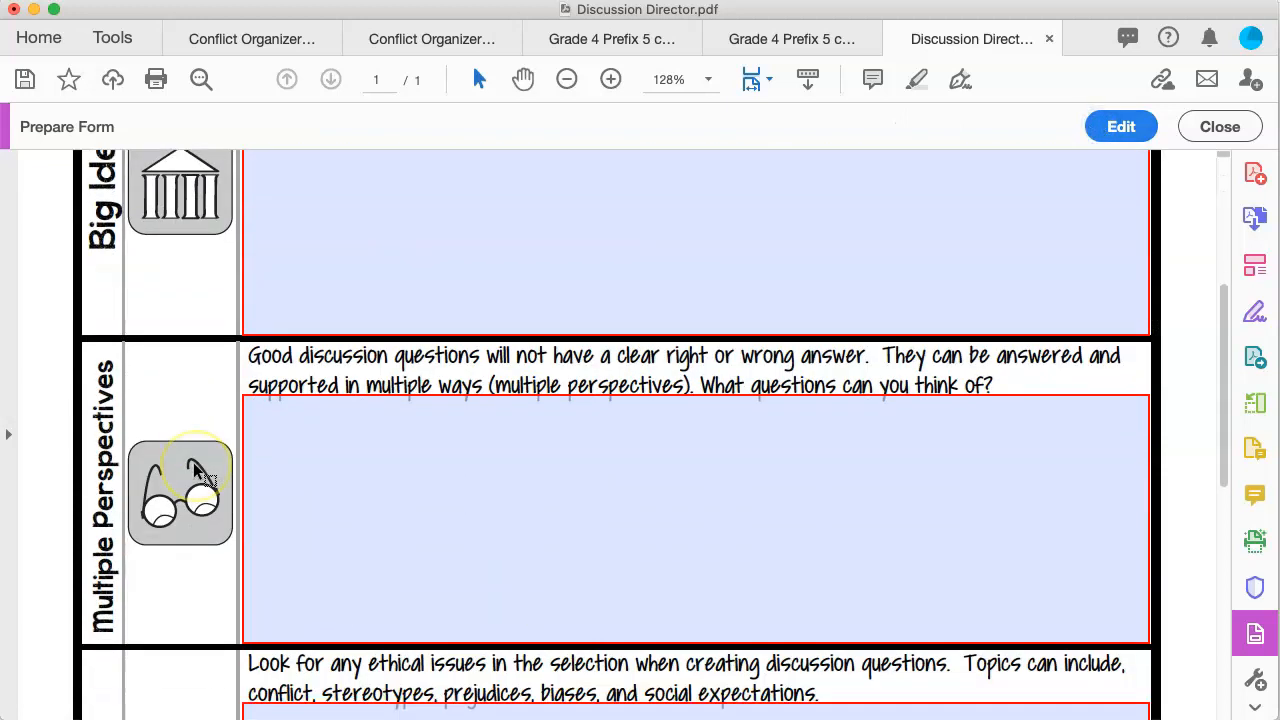
scroll(197, 470, down, 6)
scroll(197, 470, up, 15)
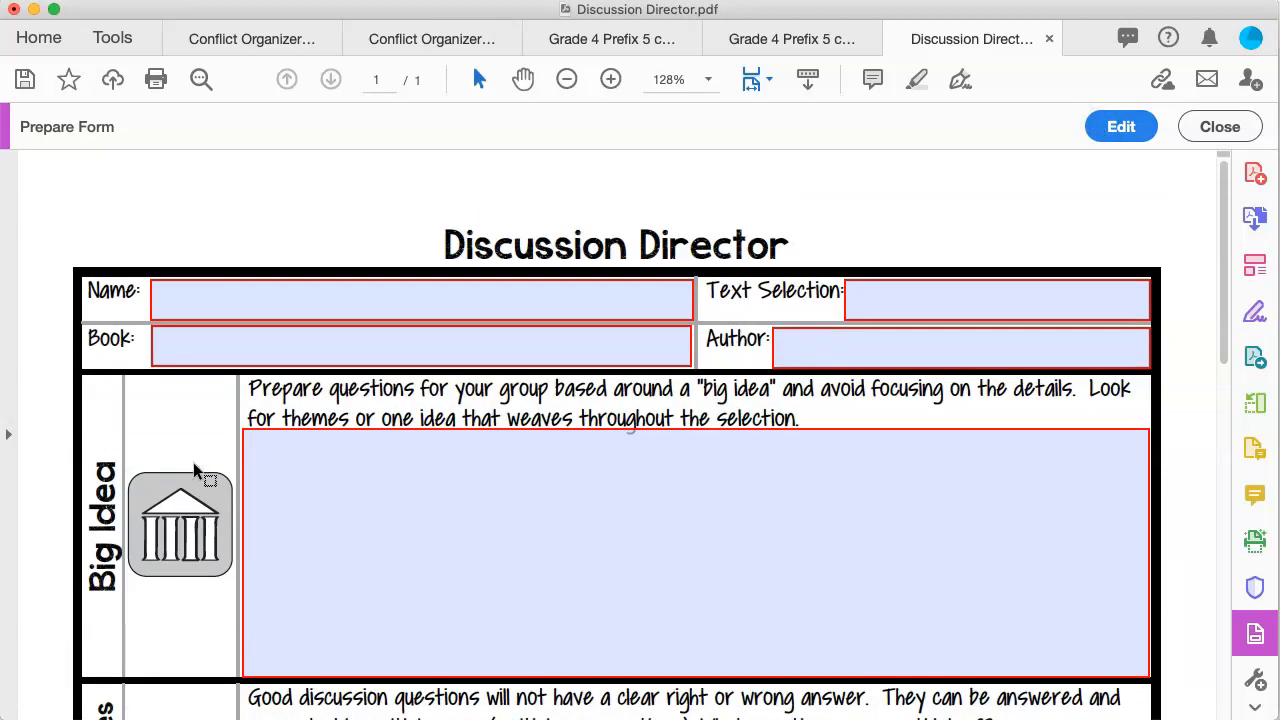
click(292, 300)
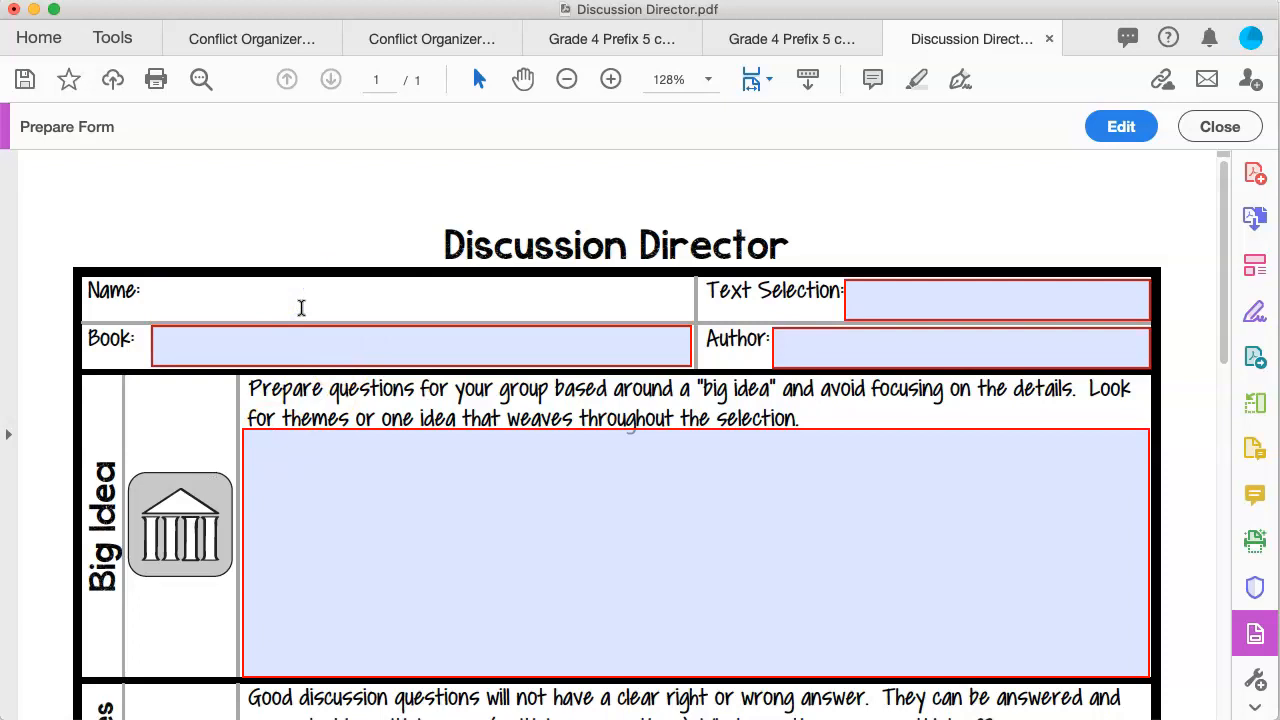
key(Return)
click(850, 218)
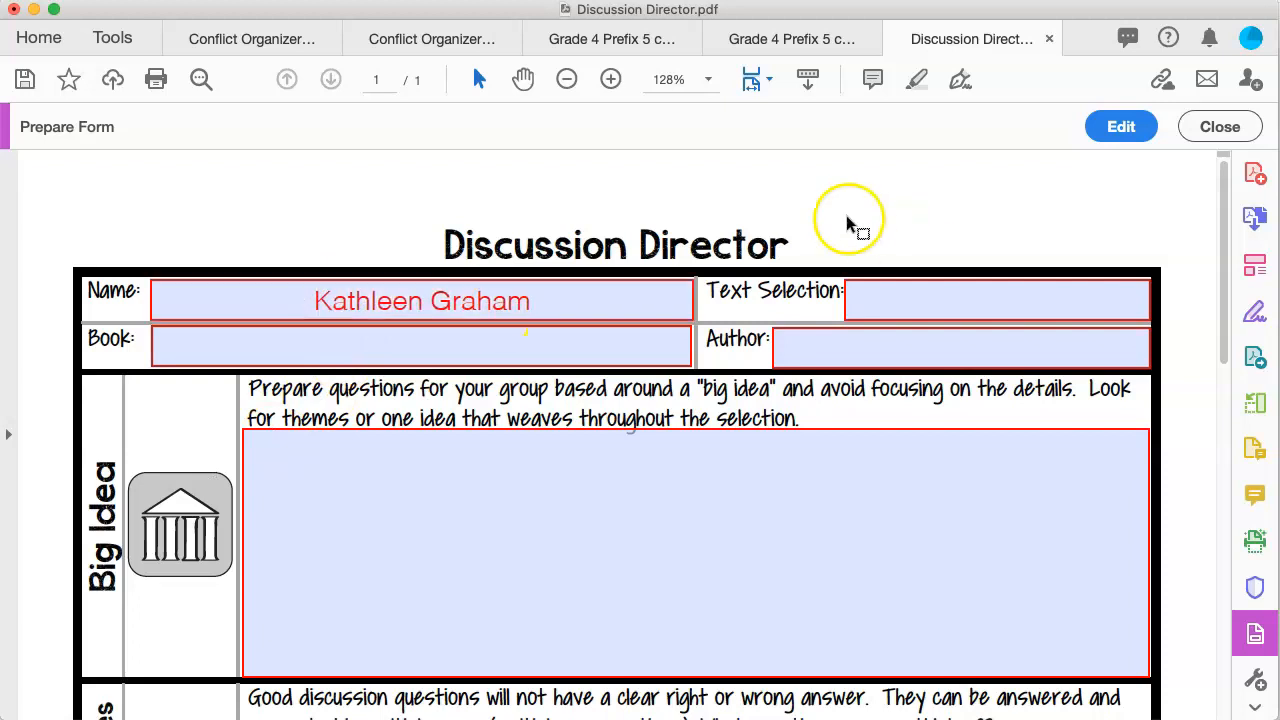
key(super+z)
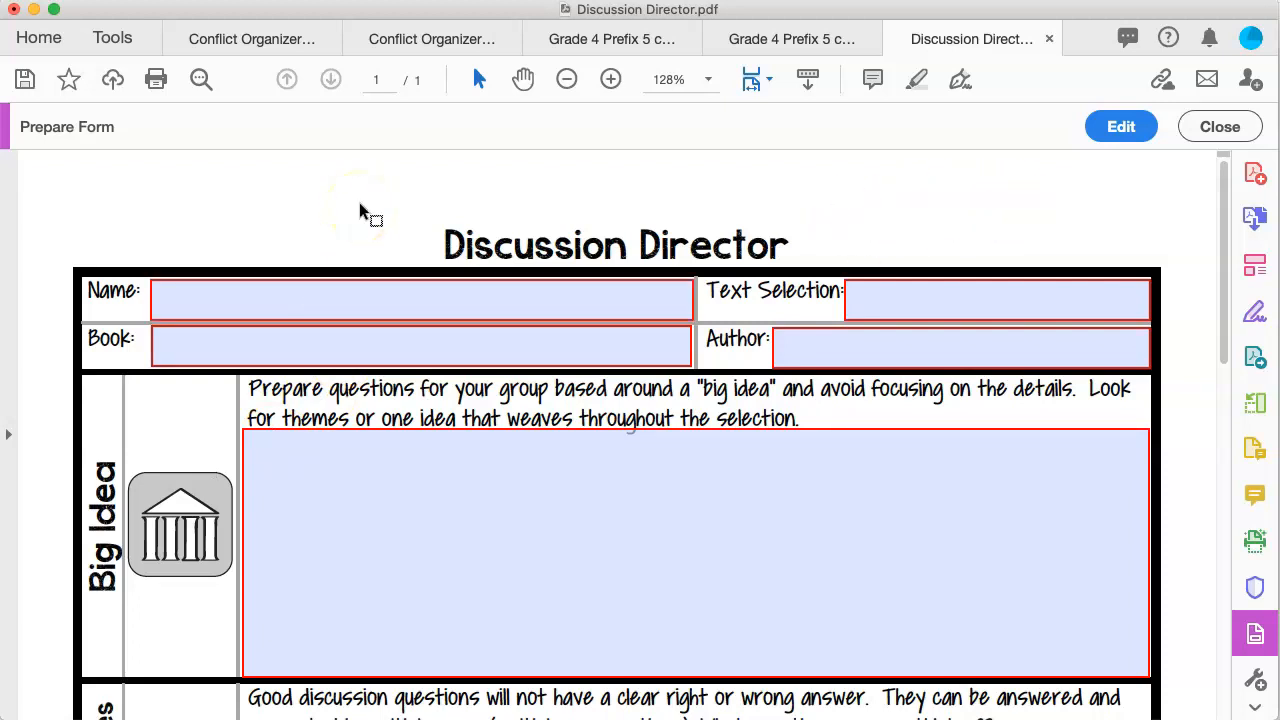
click(1120, 128)
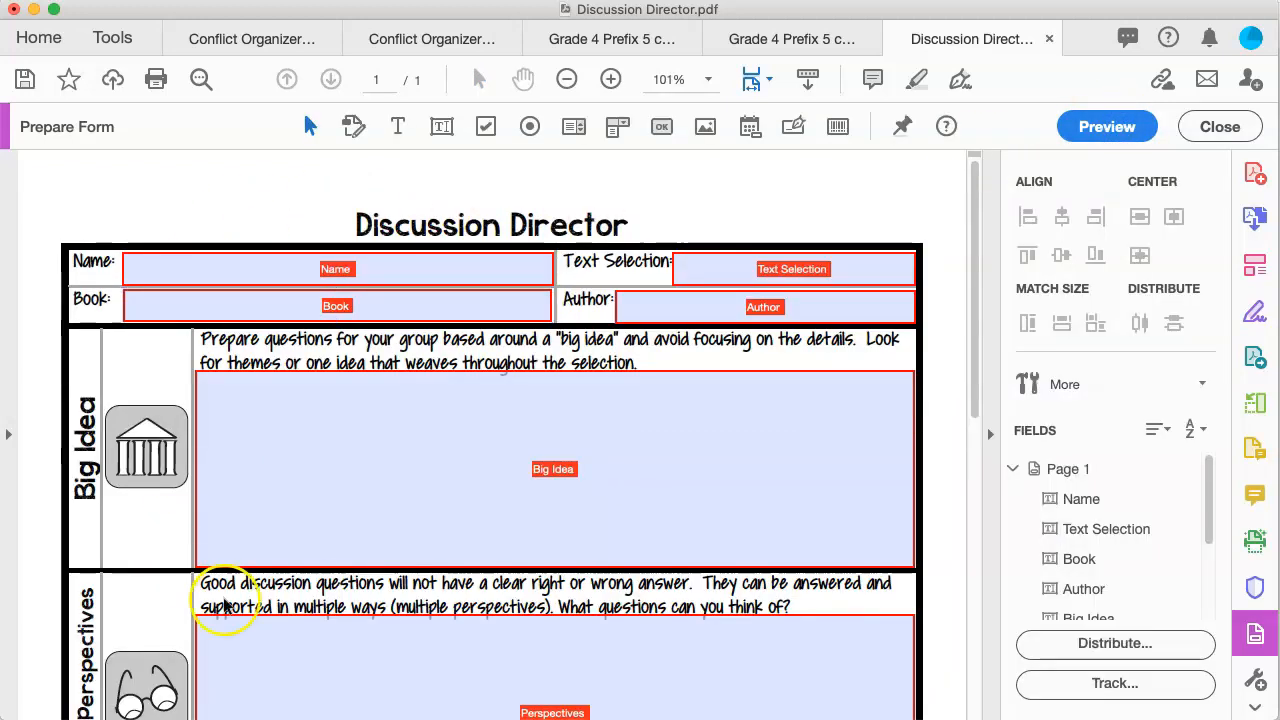
scroll(830, 452, down, 5)
scroll(831, 449, up, 5)
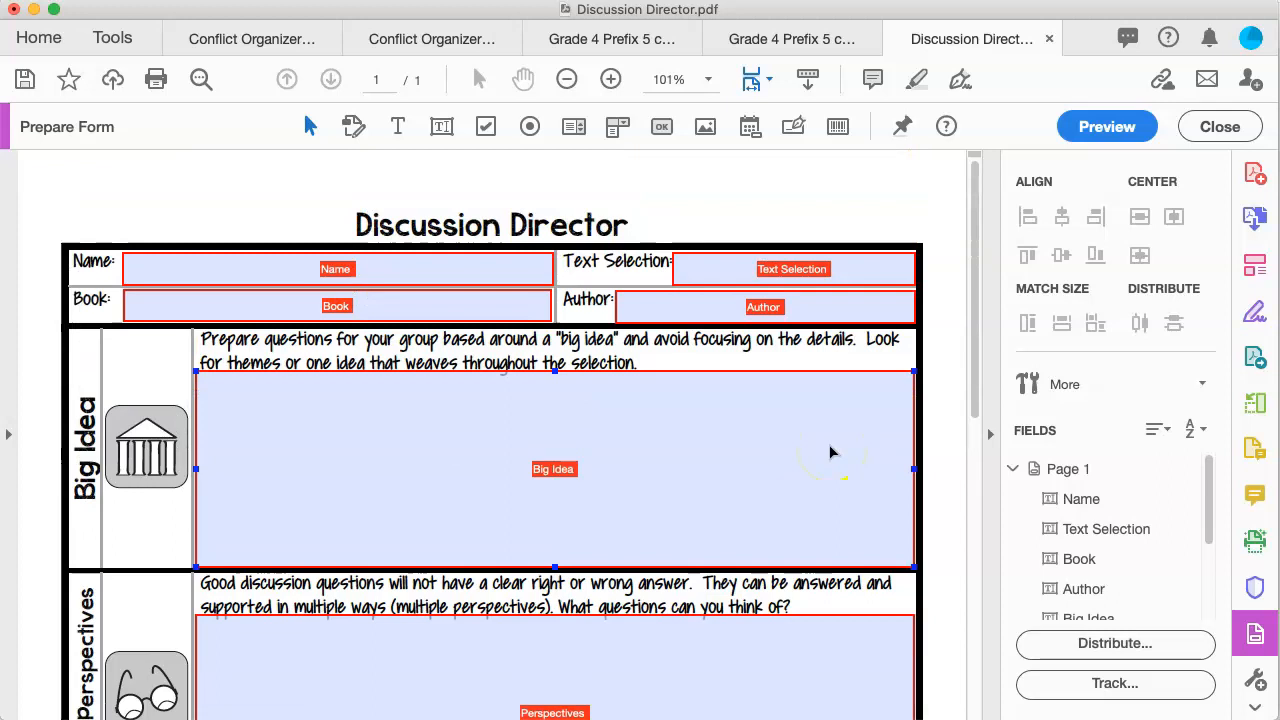
Step: Exit form editing and save a copy as 'Discussion Director Fillable' on the Desktop
click(1214, 128)
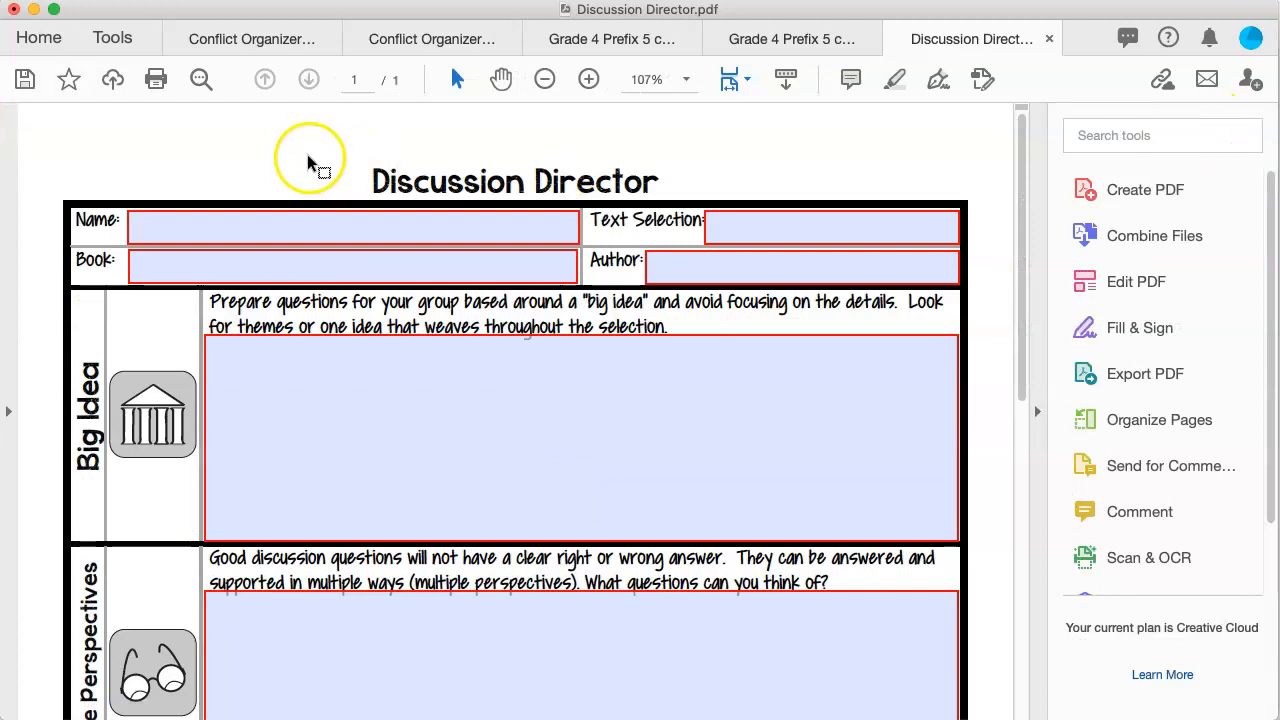
click(25, 80)
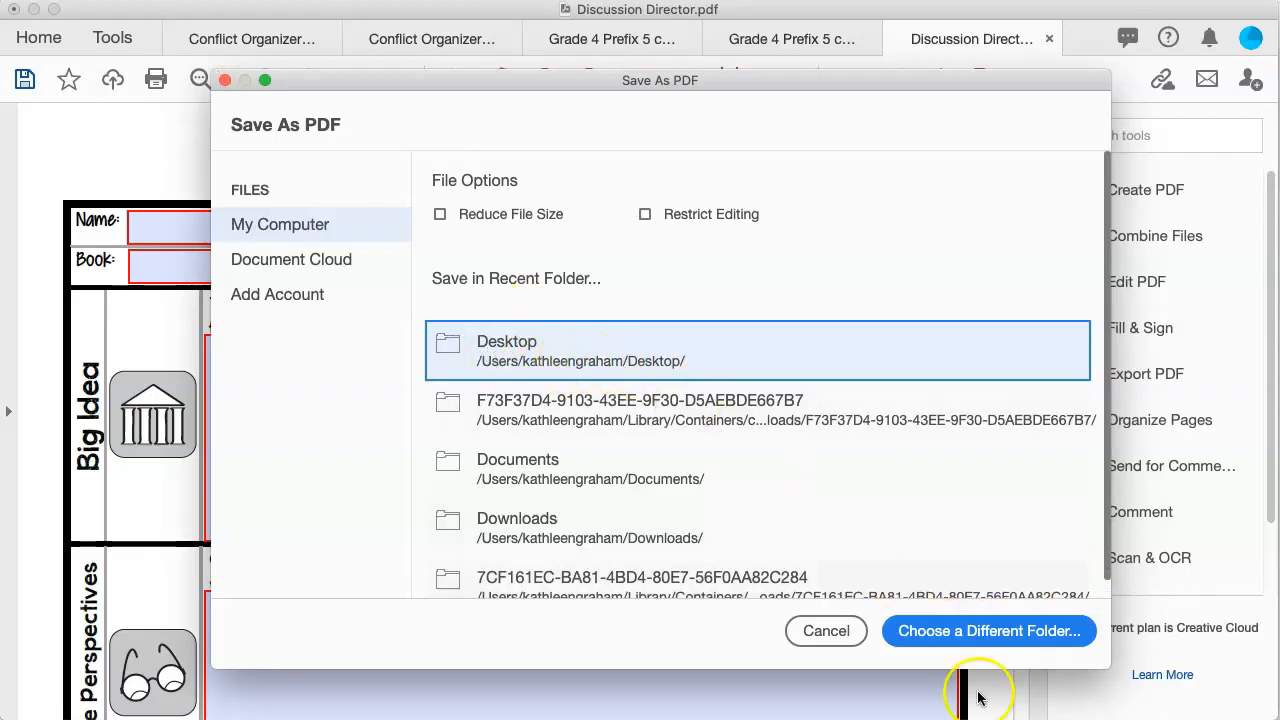
click(905, 632)
click(724, 131)
text(Fillable)
key(super+d)
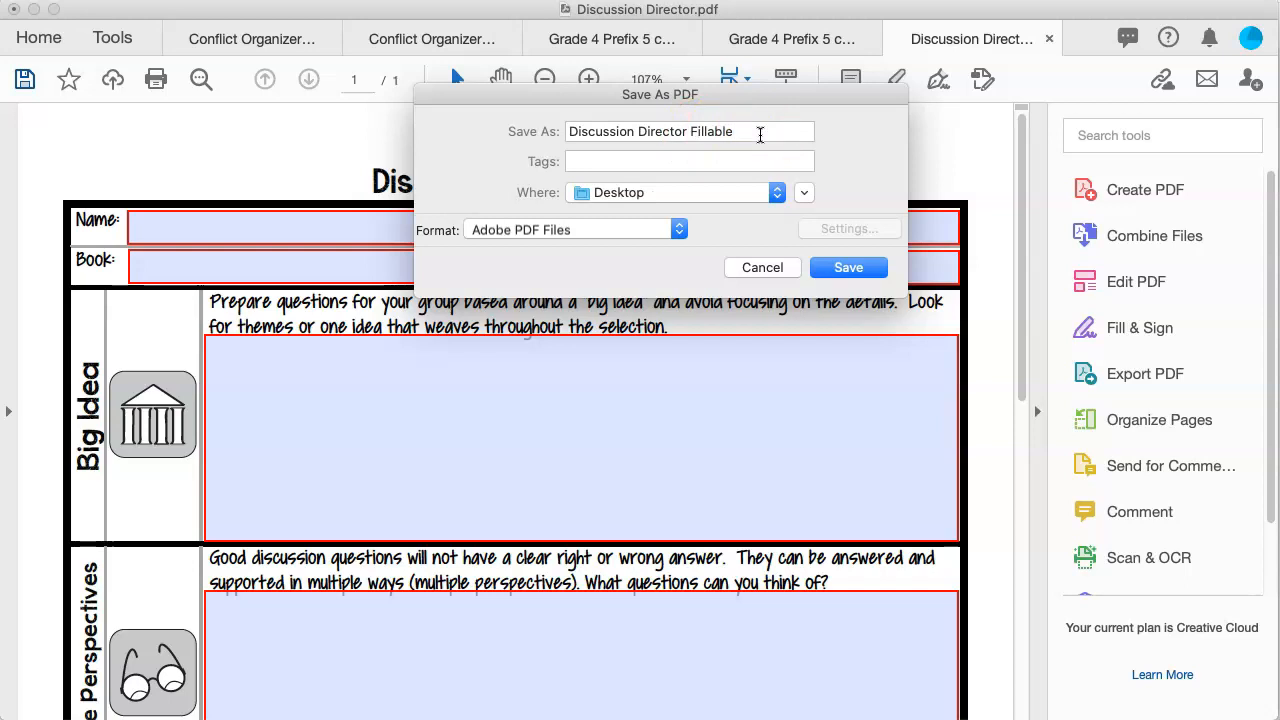
click(848, 267)
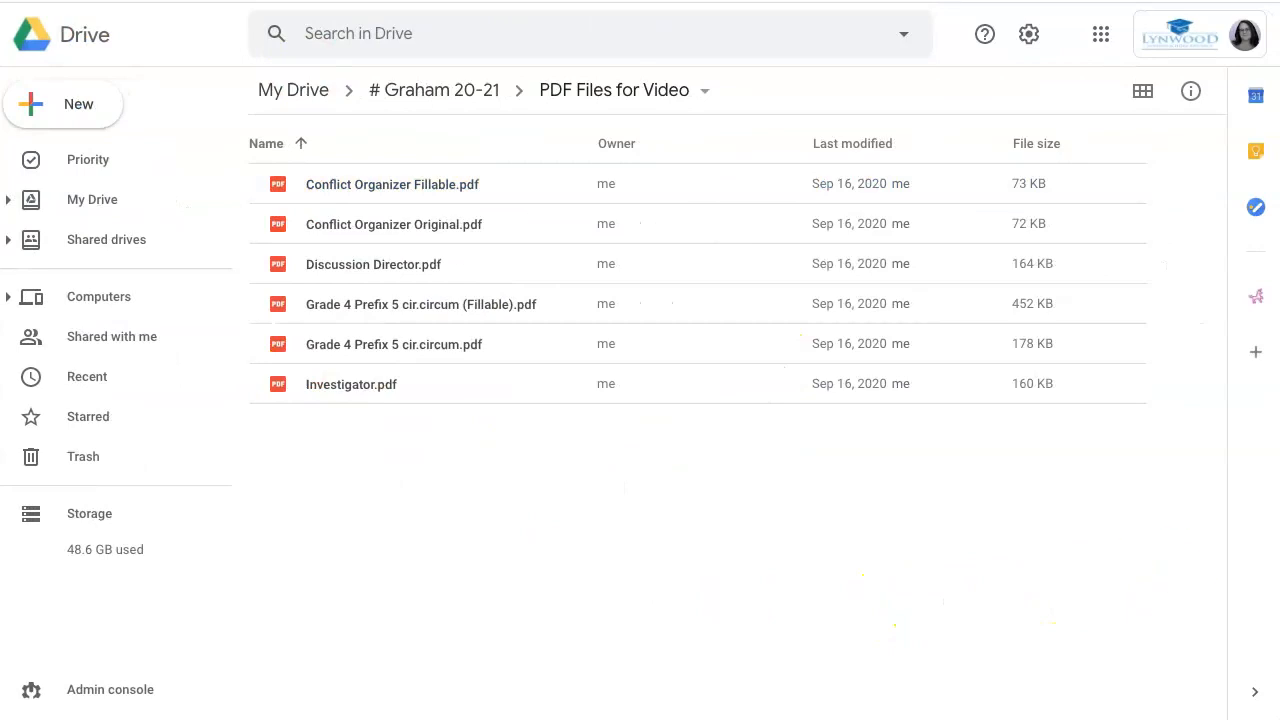
Step: Upload Discussion Director Fillable.pdf into the PDF Files for Video folder
click(51, 103)
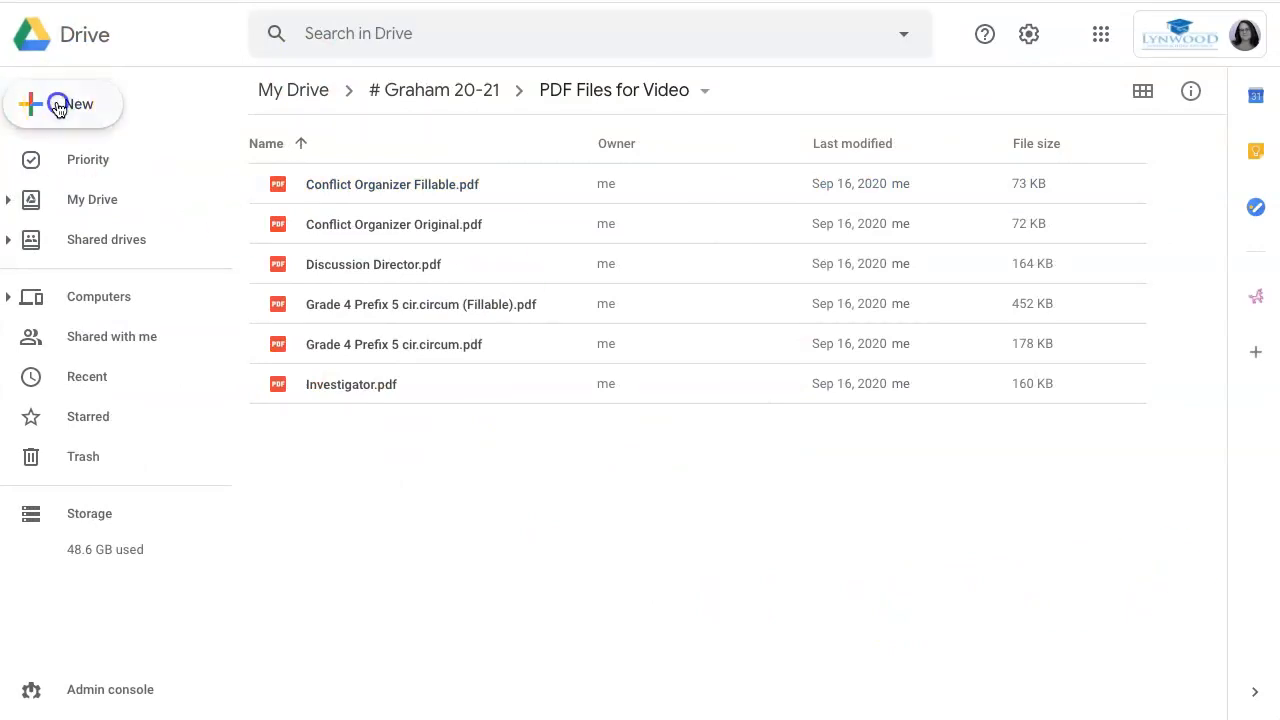
click(74, 163)
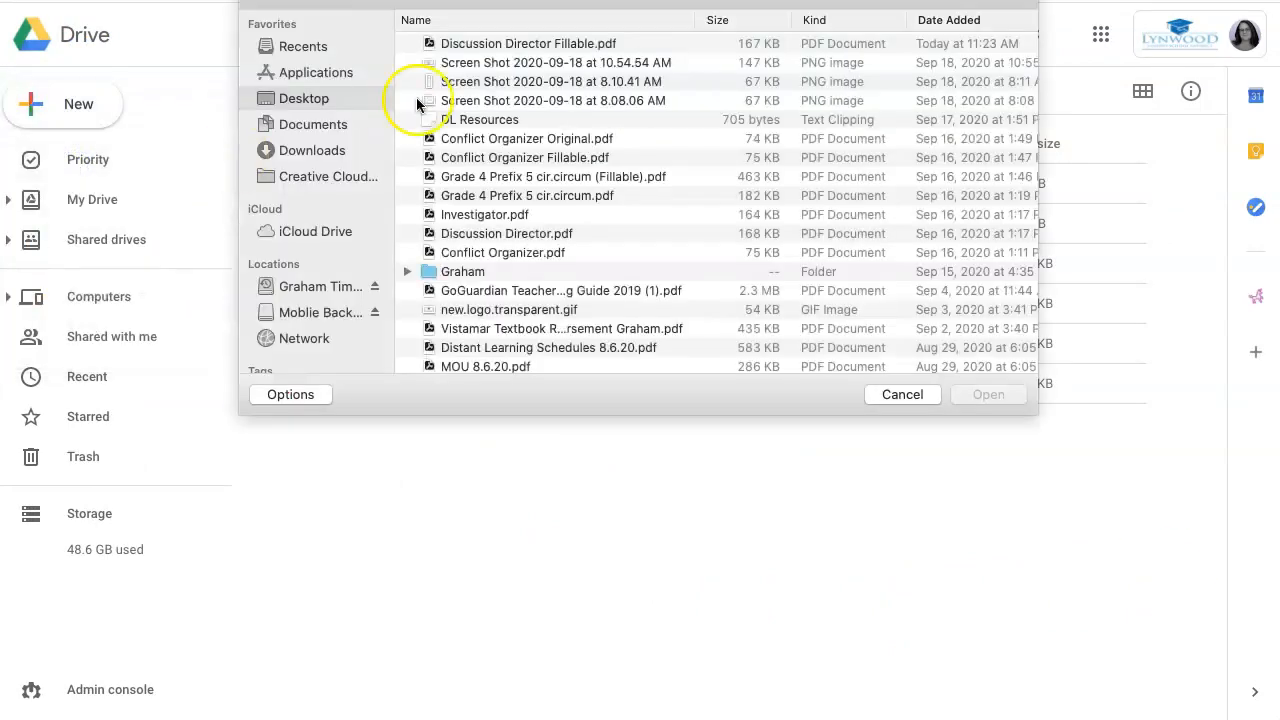
click(490, 43)
click(988, 394)
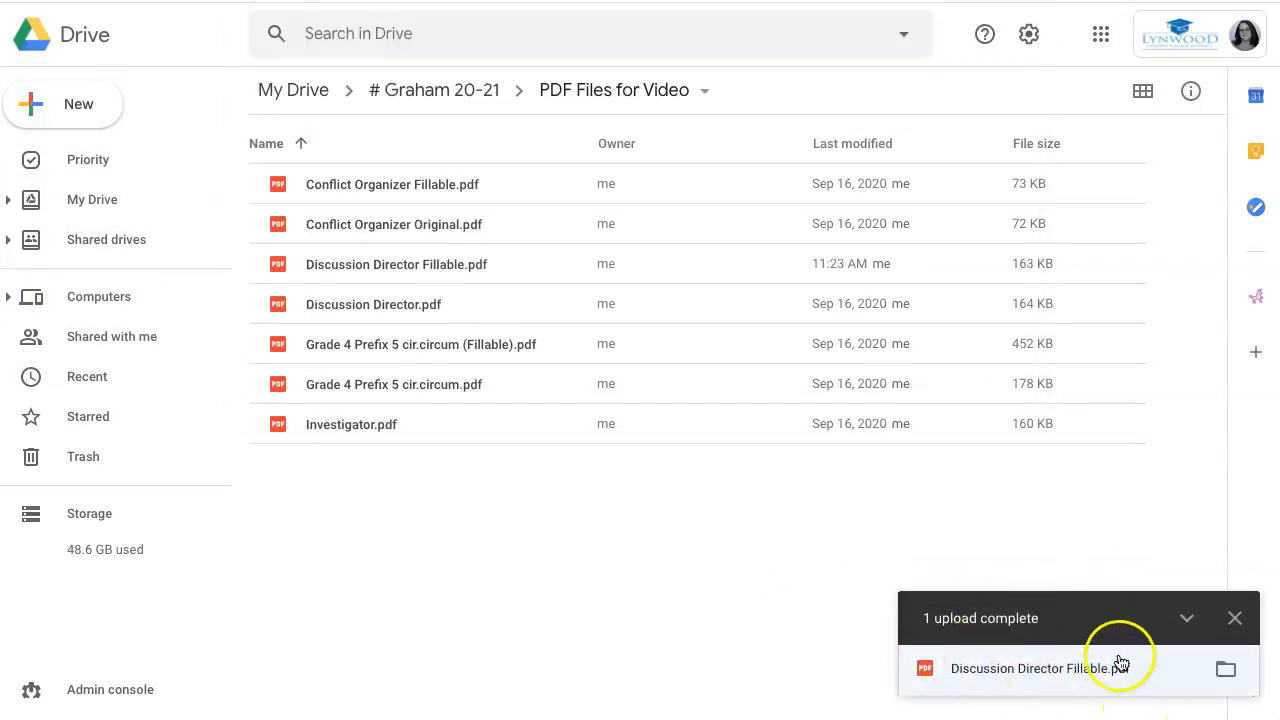
Step: Open the uploaded Discussion Director Fillable.pdf with Adobe Acrobat
right_click(418, 264)
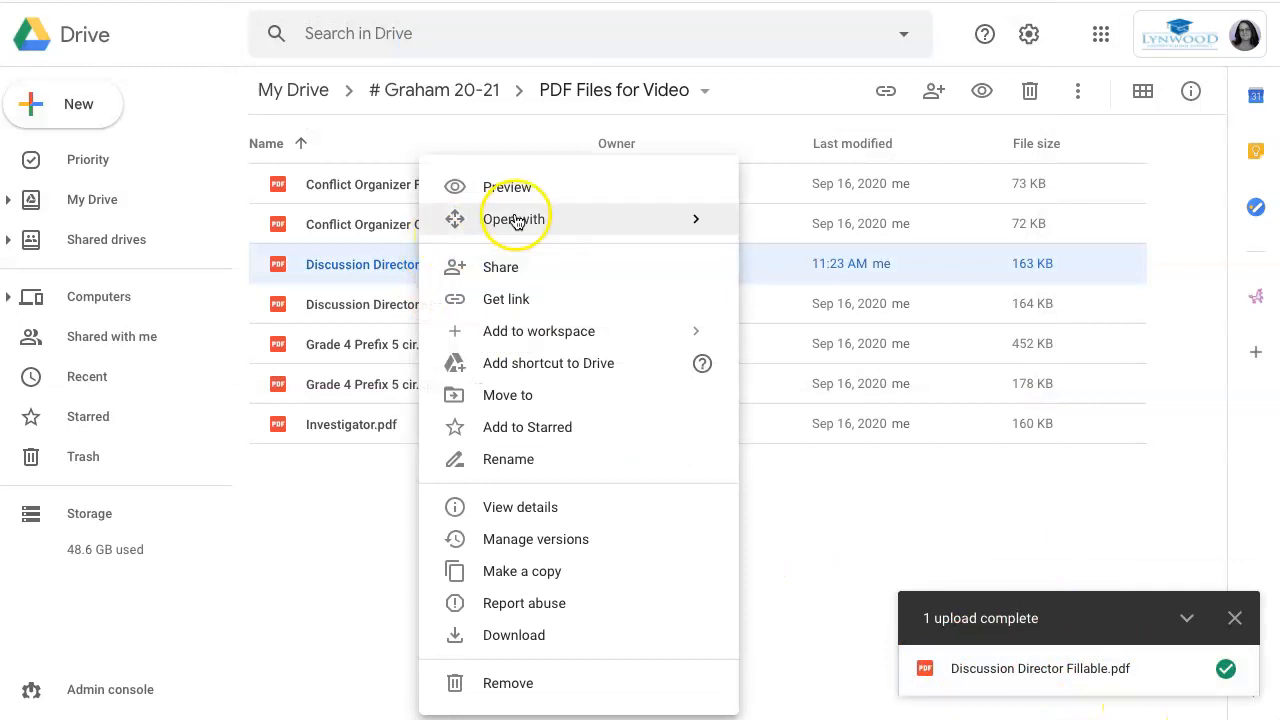
mouse_move(518, 219)
click(835, 236)
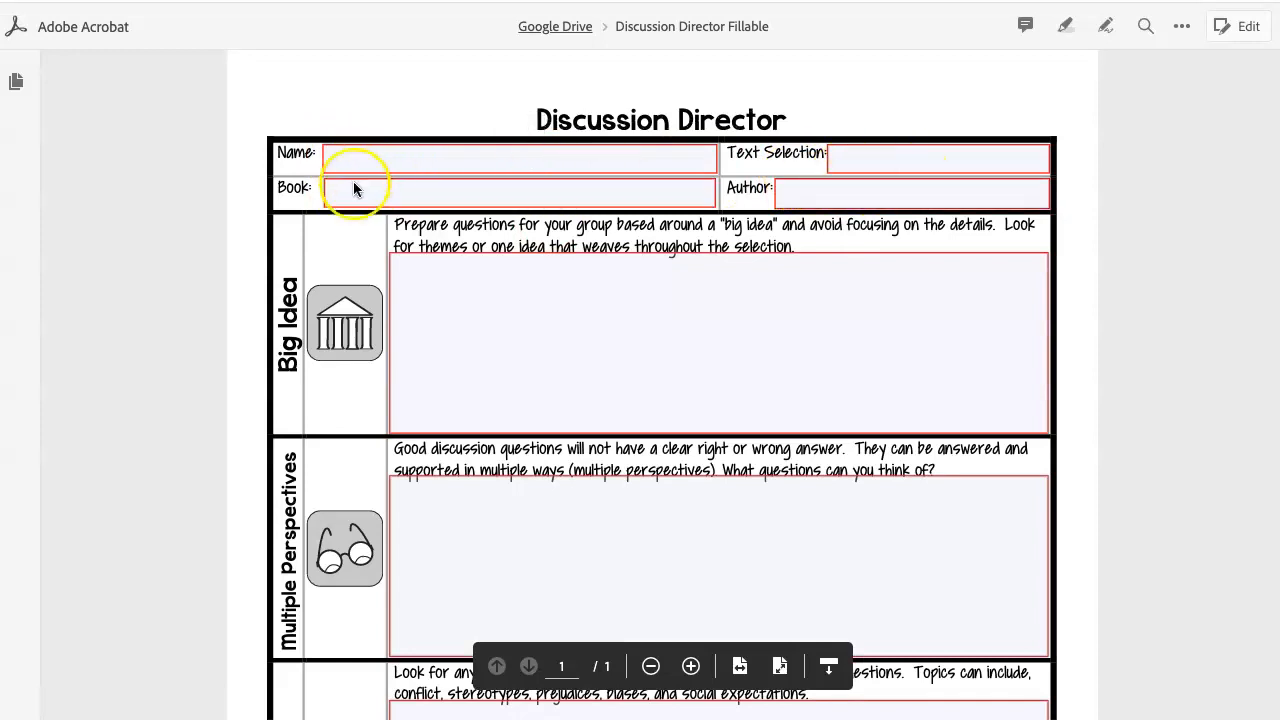
Step: Enter the student's name, 'Chapter 1' and 'Island of the Blue Dolphins' in the header fields
click(348, 156)
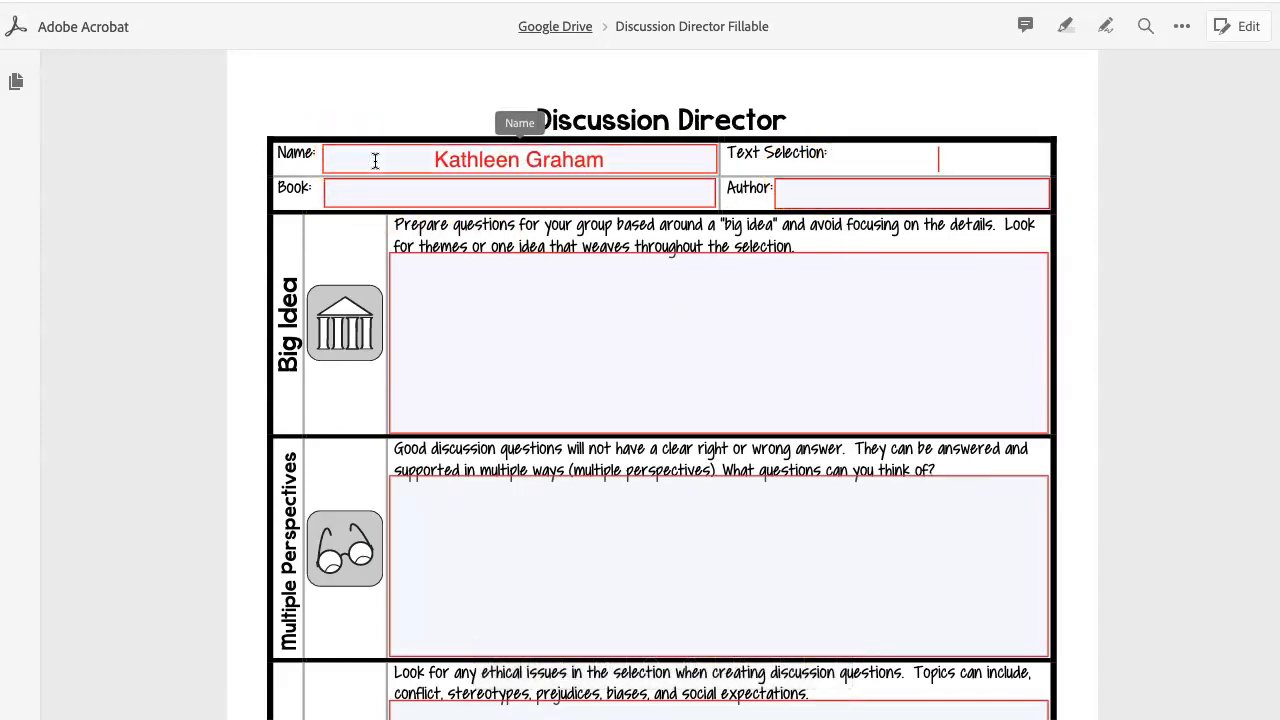
click(369, 203)
text(Chapter 1)
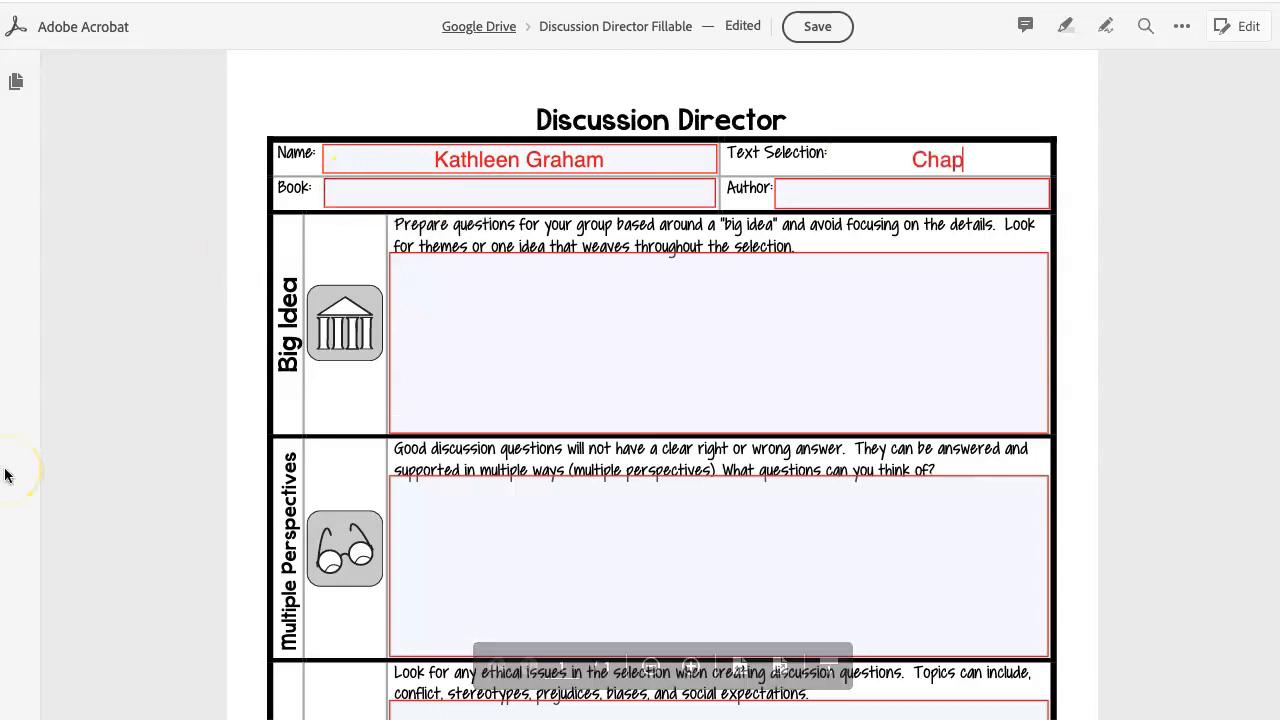
key(Tab)
text(Island of the Blue Dolphins)
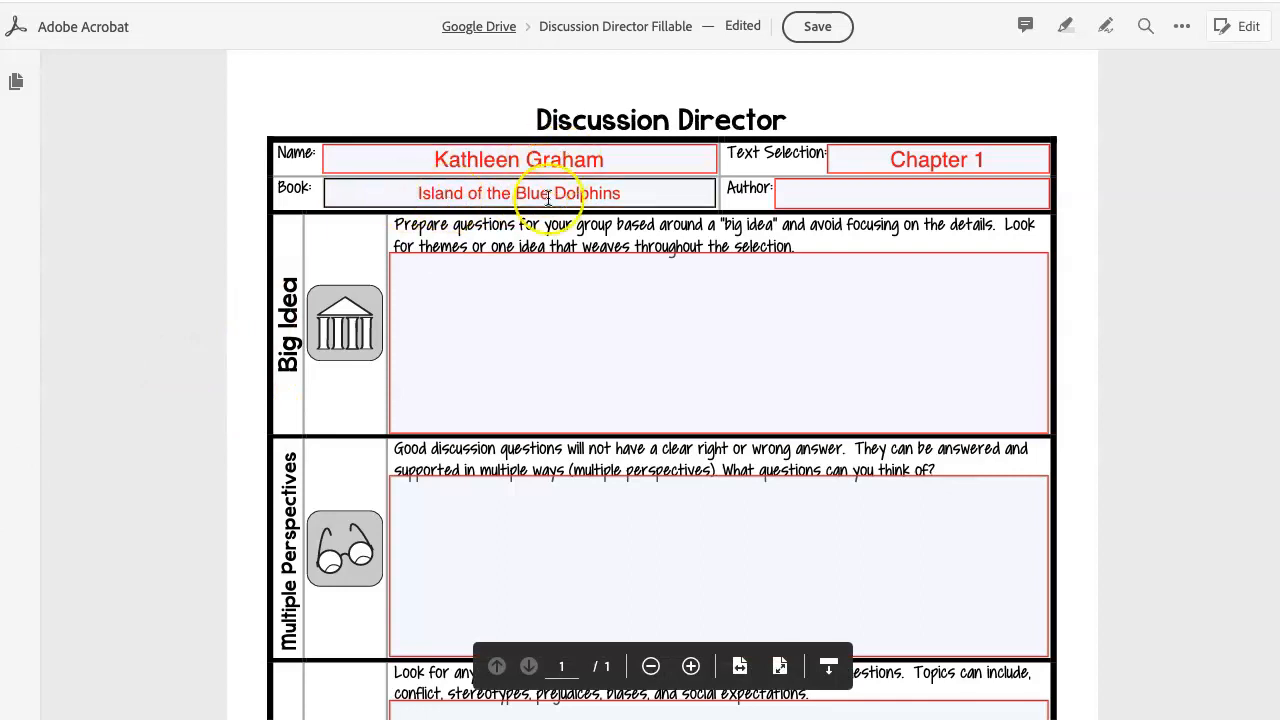
click(455, 212)
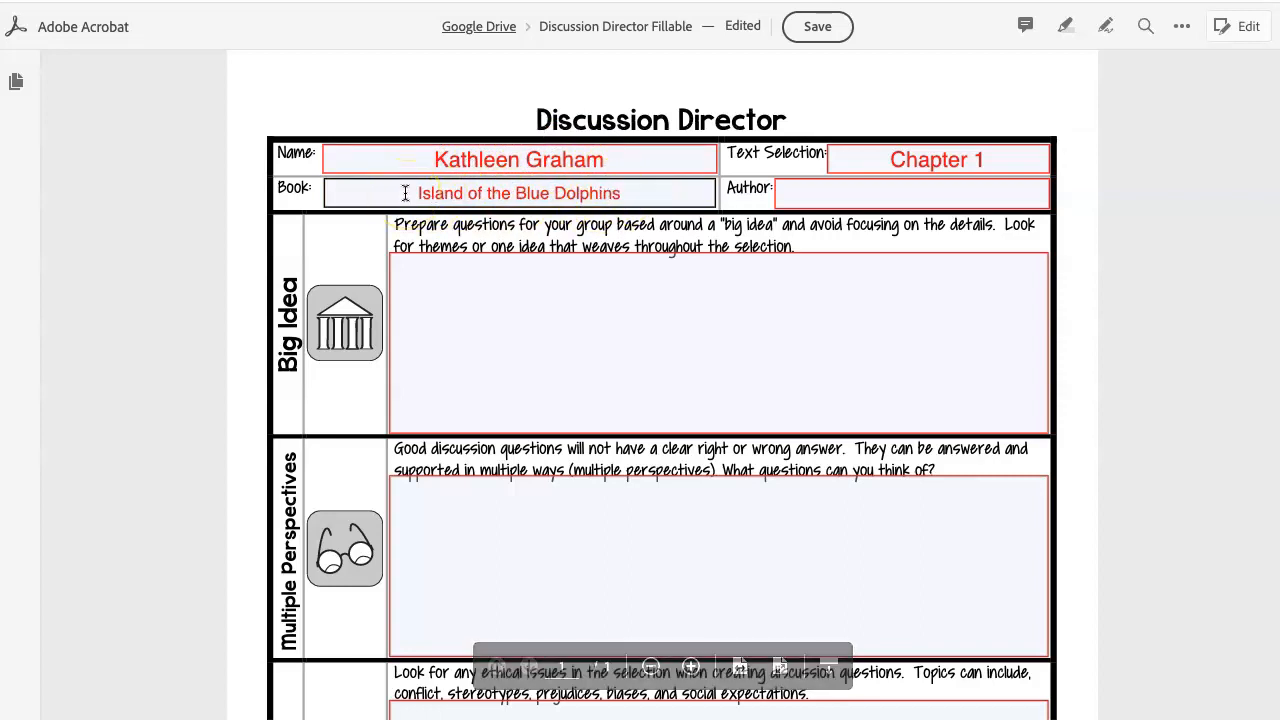
click(404, 297)
scroll(470, 557, down, 5)
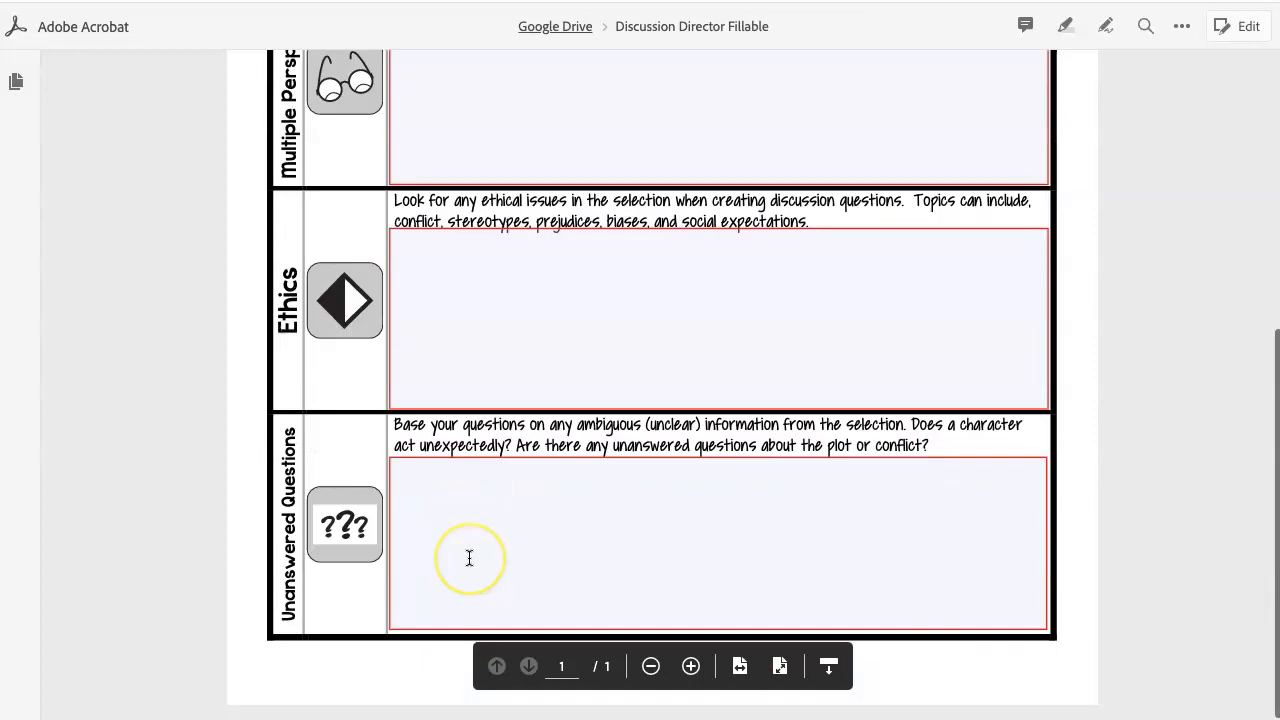
scroll(469, 557, up, 3)
scroll(469, 559, up, 3)
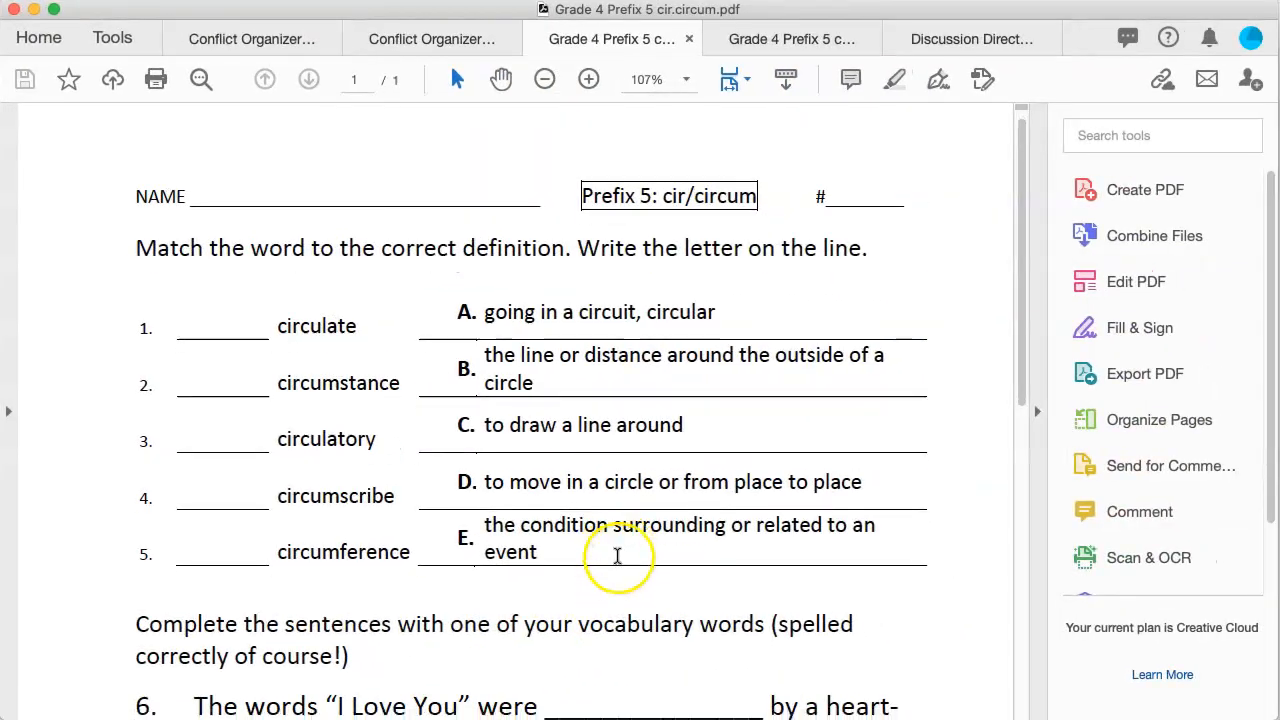
Step: Switch to Grade 4 Prefix 5 cir.circum.pdf and launch Prepare Form from the Tools list
scroll(618, 556, down, 6)
scroll(618, 556, up, 6)
click(764, 39)
scroll(600, 405, down, 6)
scroll(563, 416, up, 6)
click(605, 39)
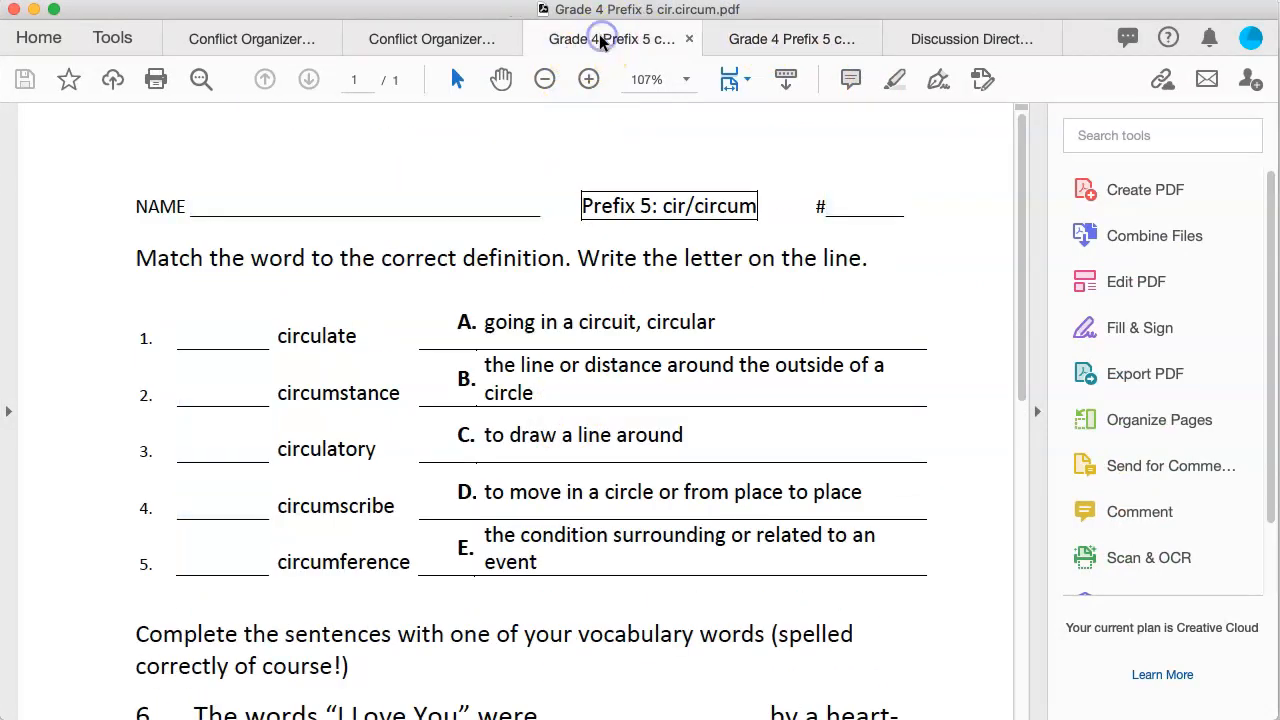
scroll(1143, 505, down, 2)
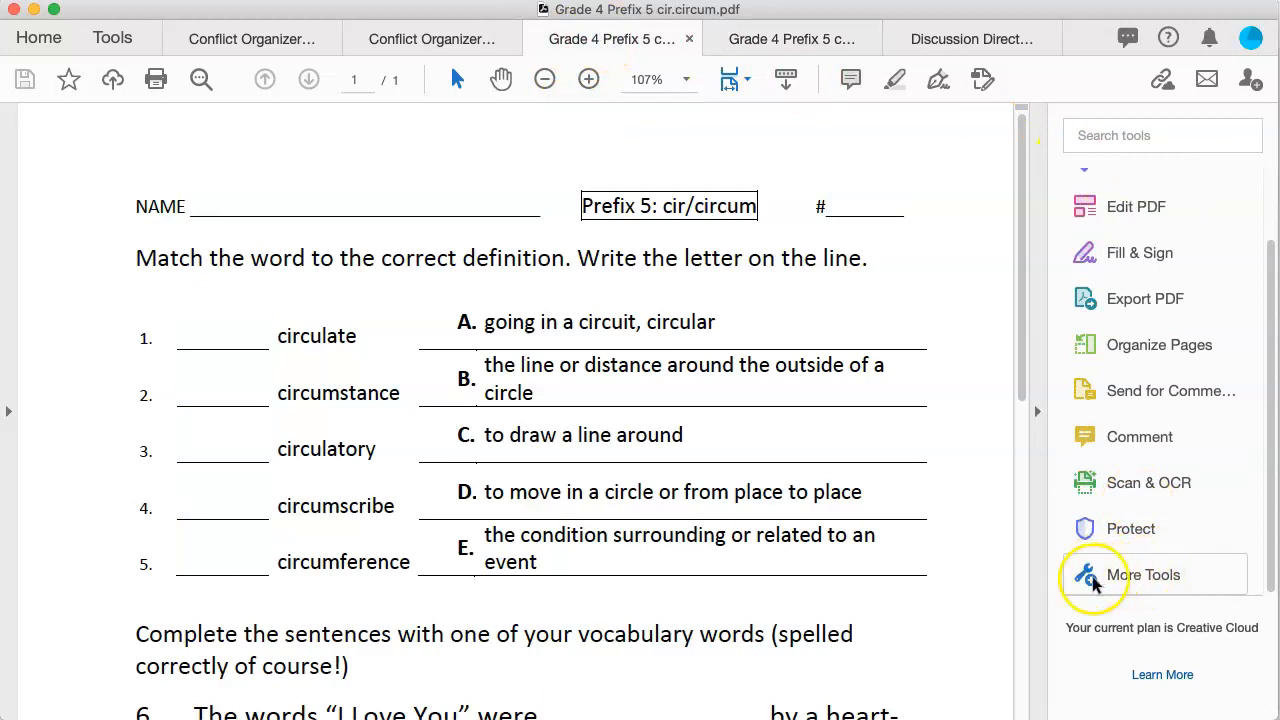
click(109, 40)
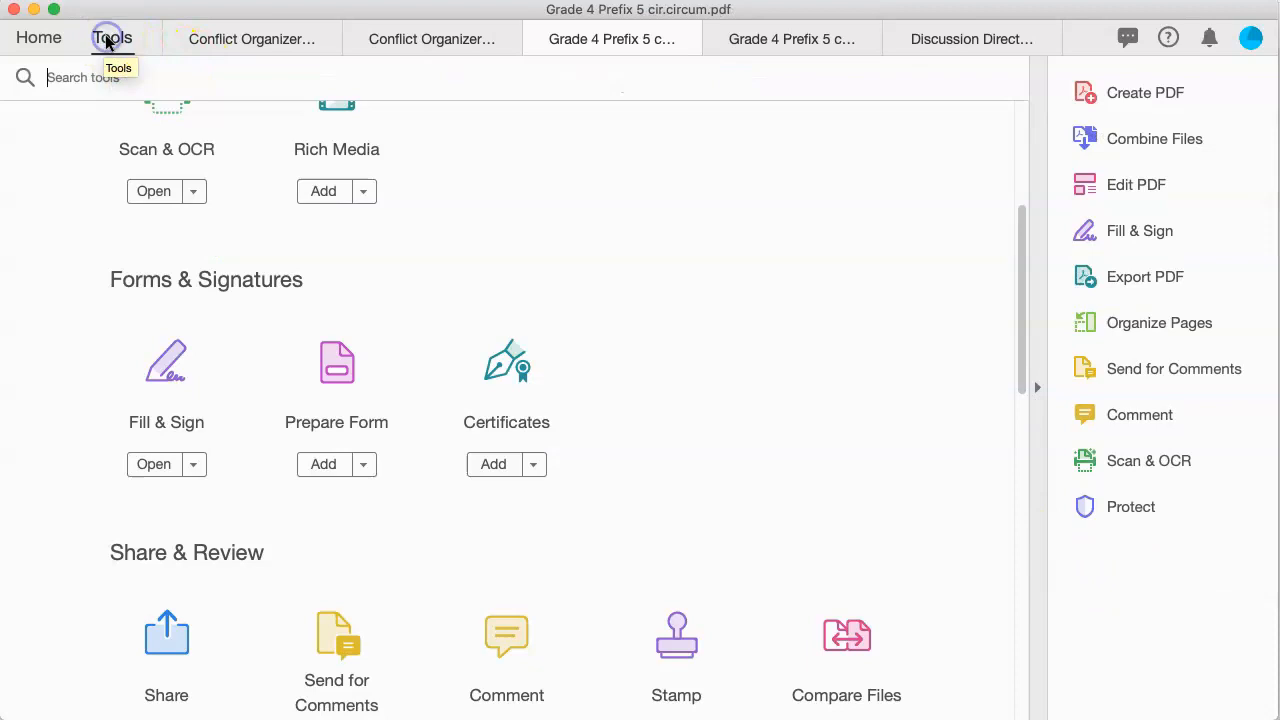
click(336, 366)
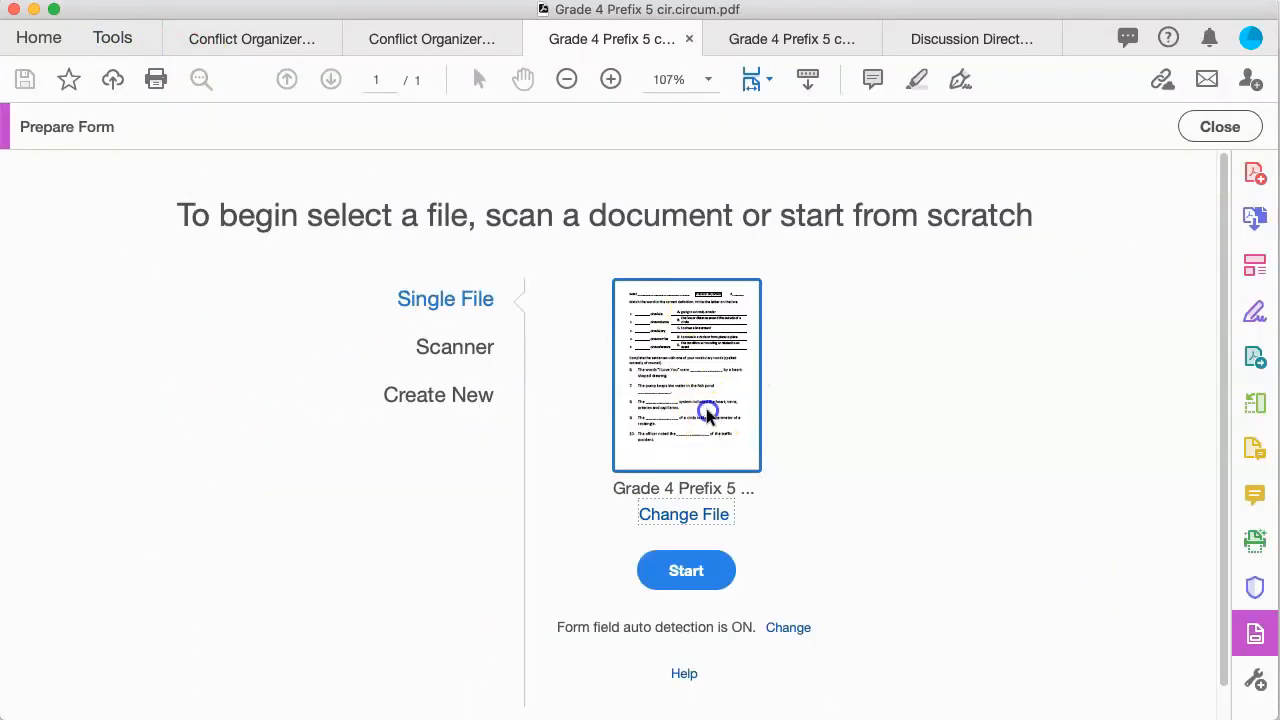
Step: Auto-detect form fields on the worksheet and scroll to check NAME, 1–5 and The_2
click(688, 574)
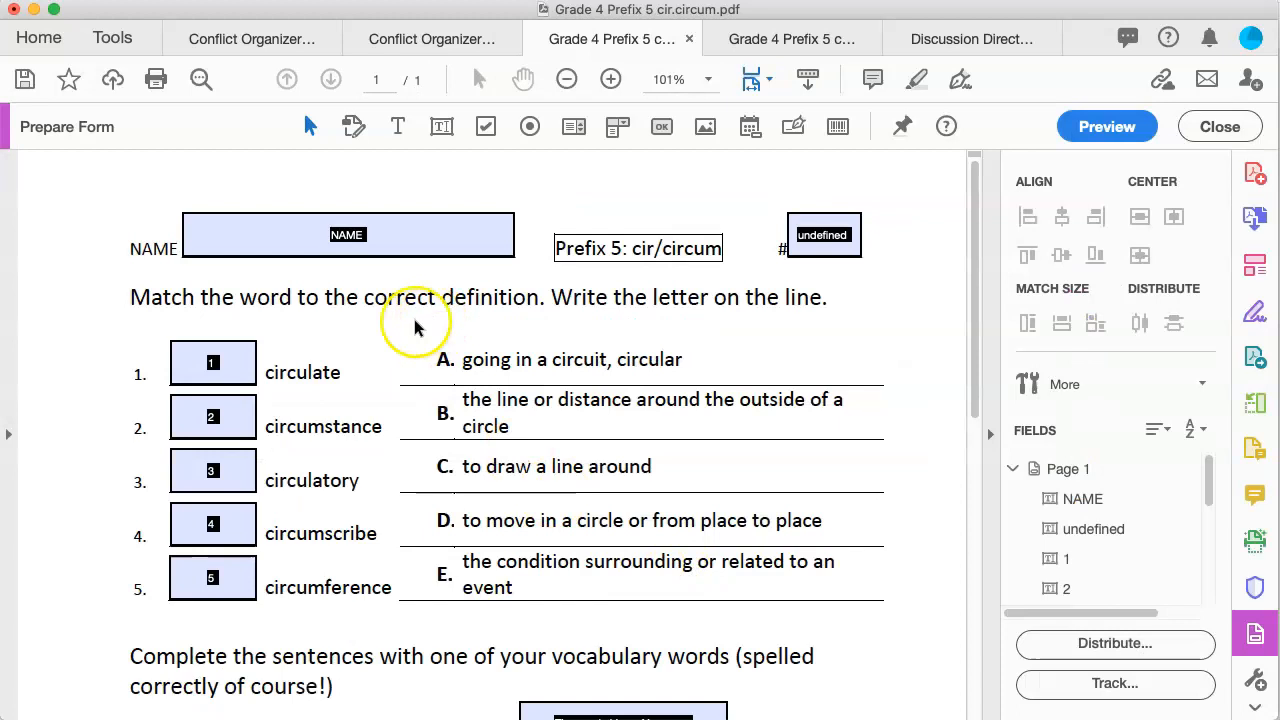
scroll(384, 548, down, 10)
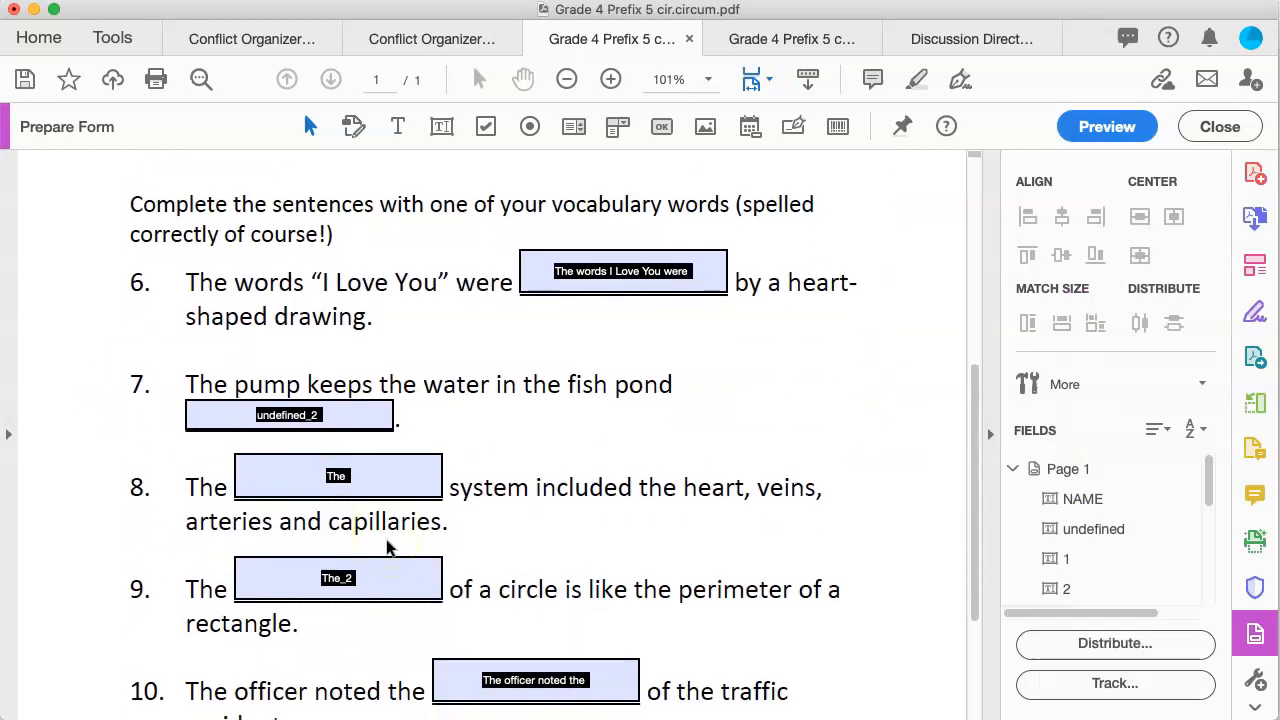
scroll(386, 547, up, 10)
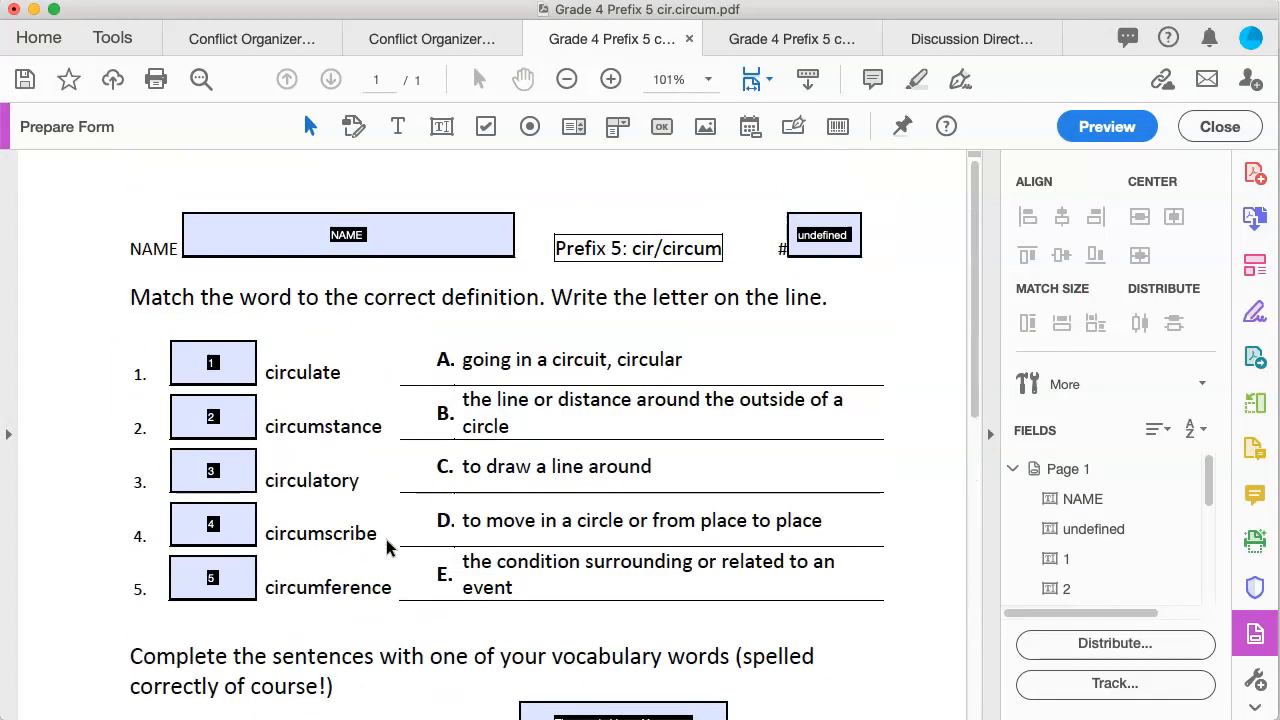
scroll(386, 547, down, 10)
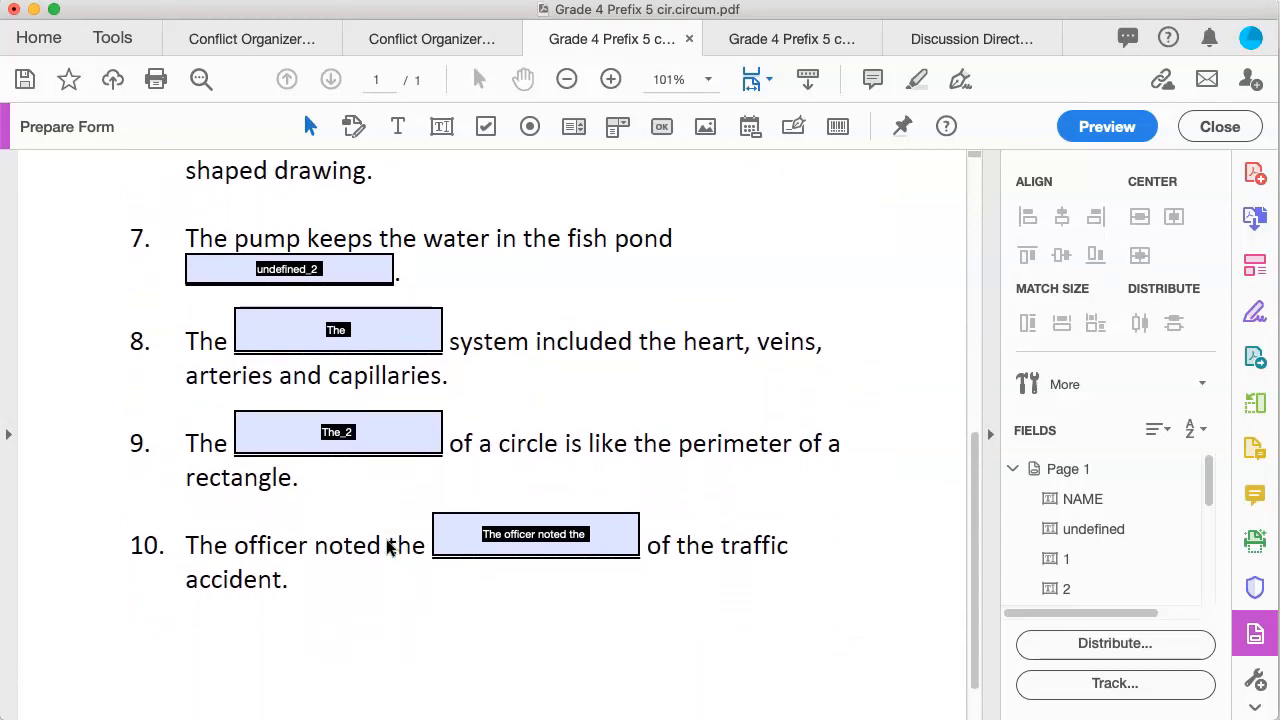
scroll(390, 548, up, 10)
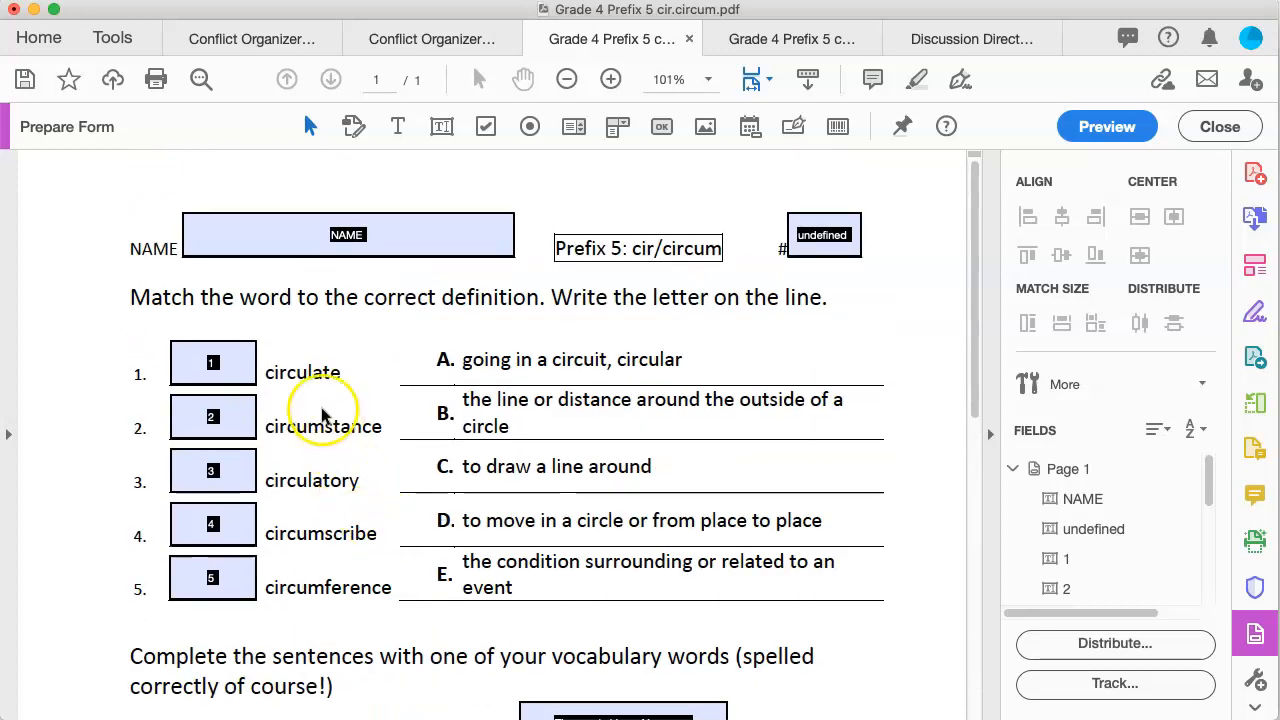